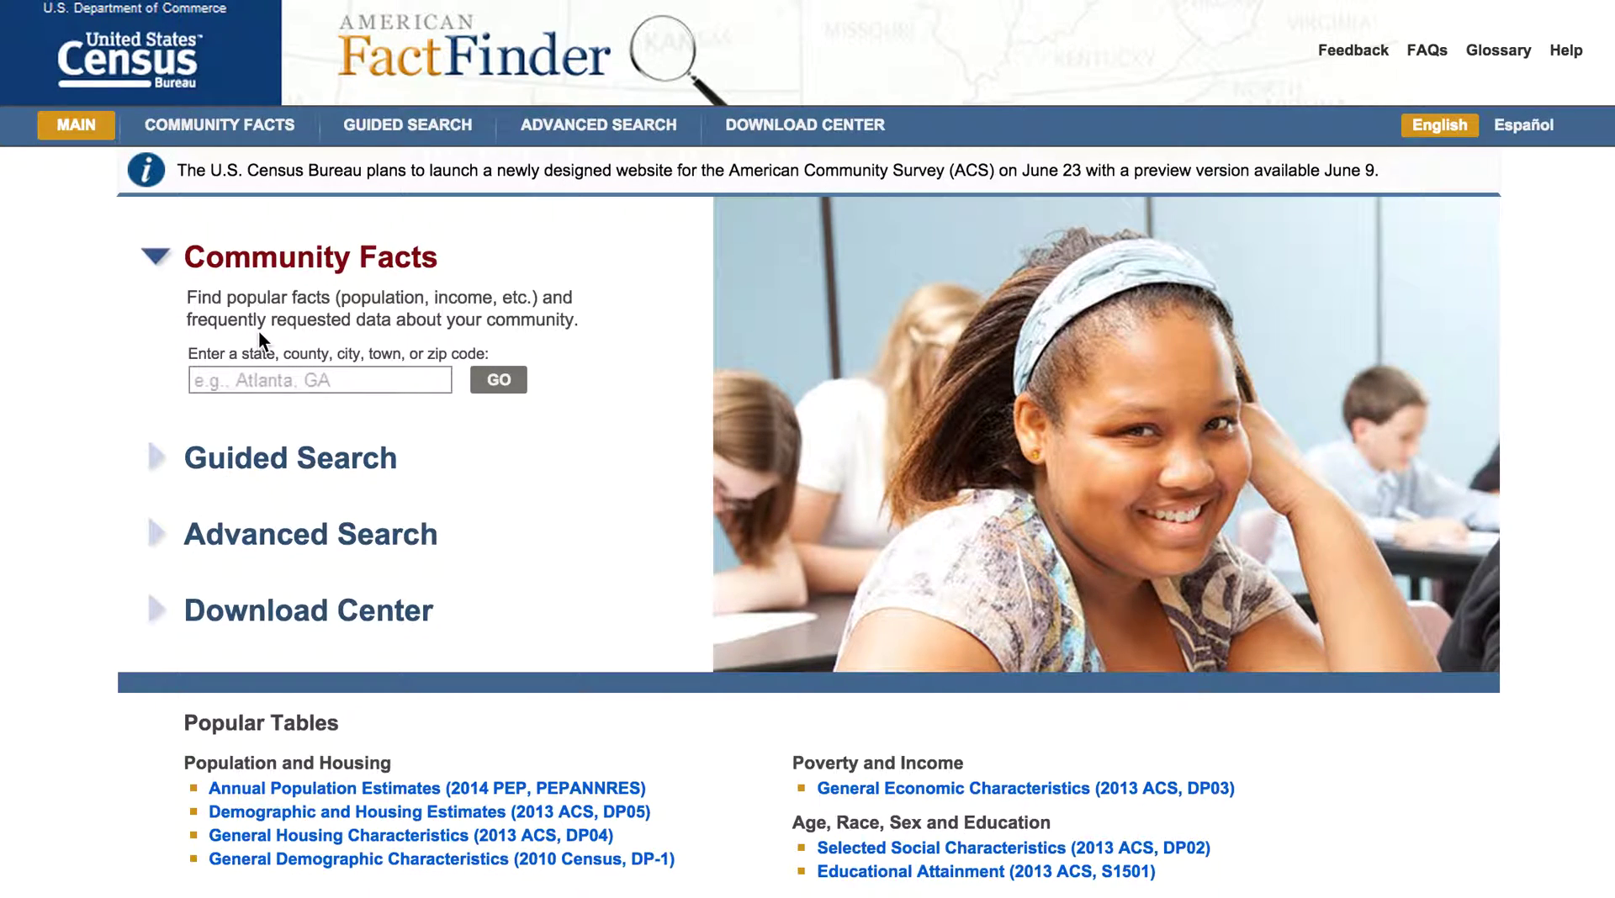
Open the geography filter in Advanced Search and set the geographic type to Census Tract - 140.
click(641, 143)
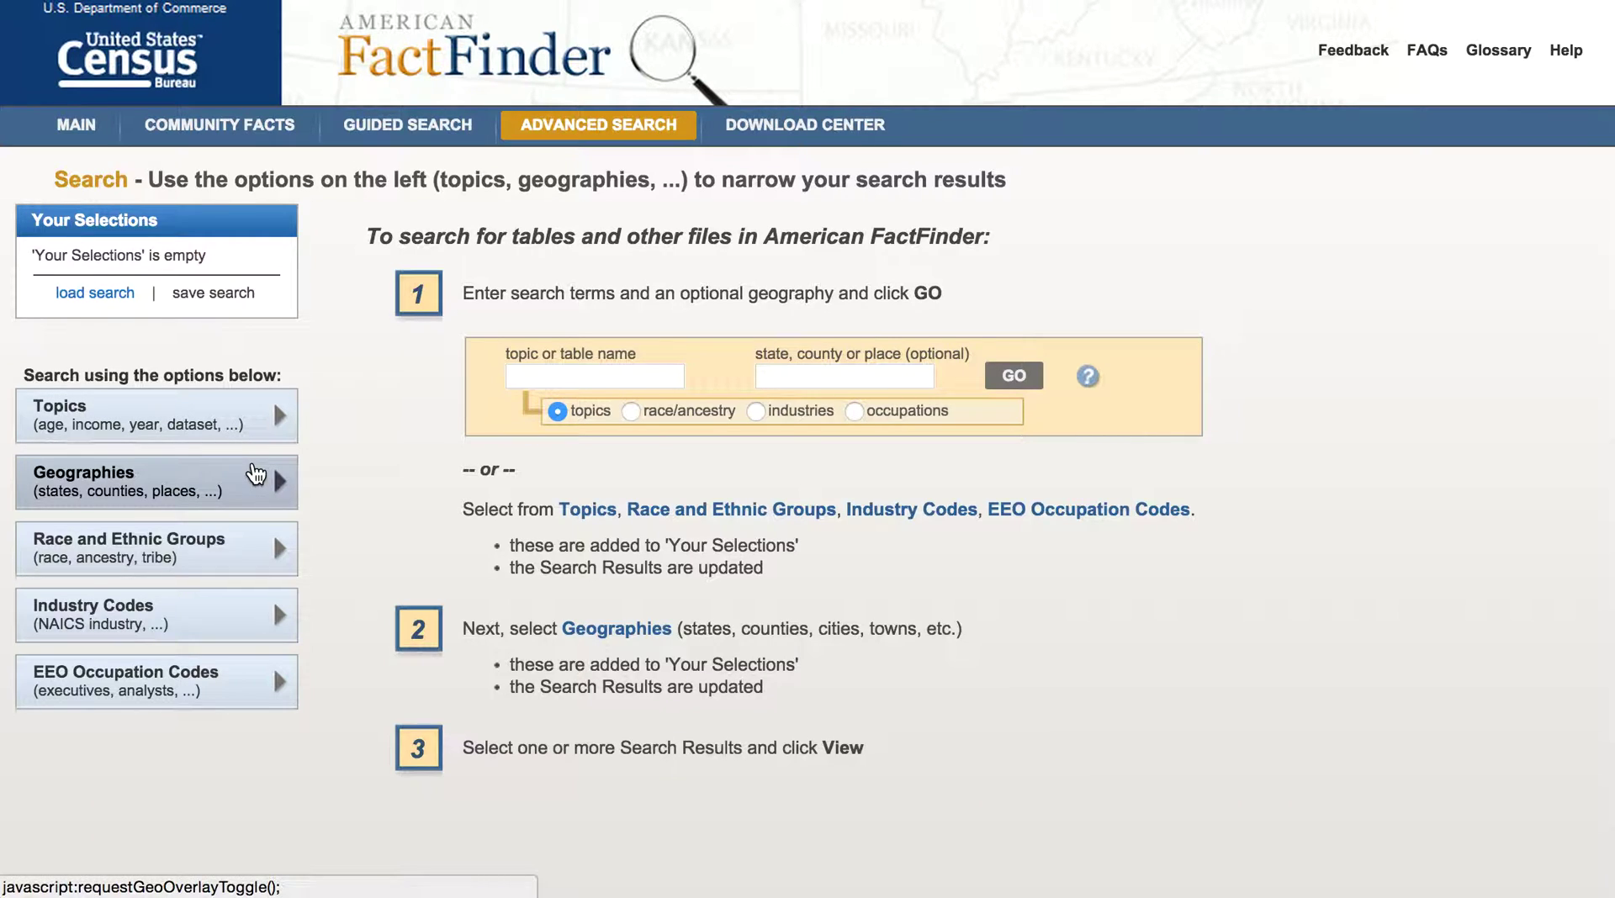
click(256, 483)
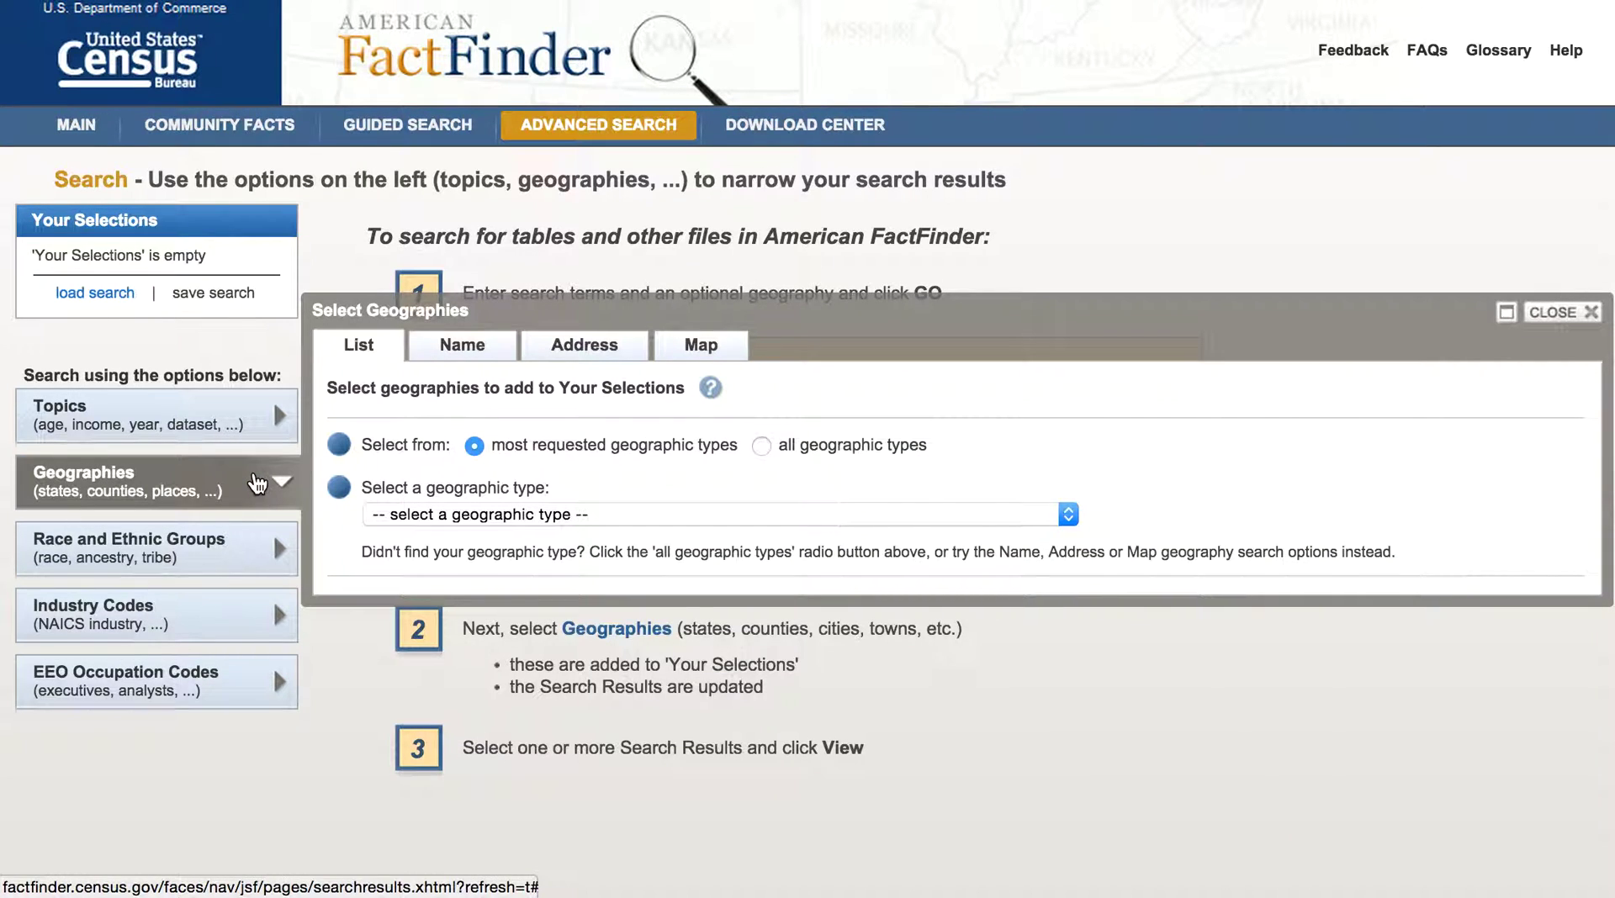
click(673, 518)
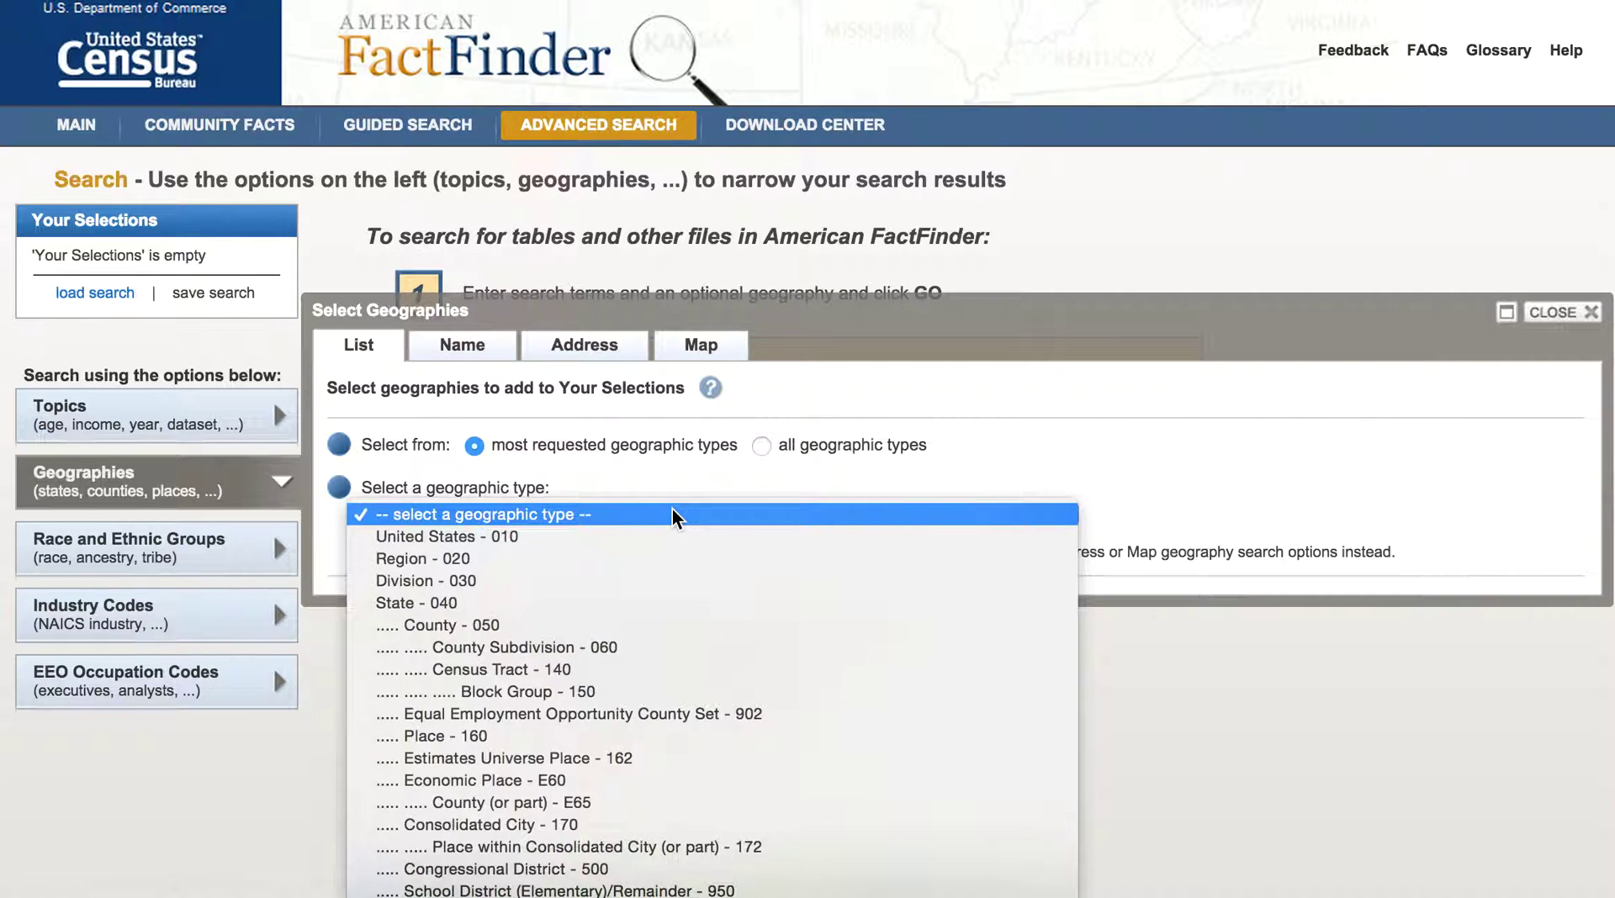
click(711, 669)
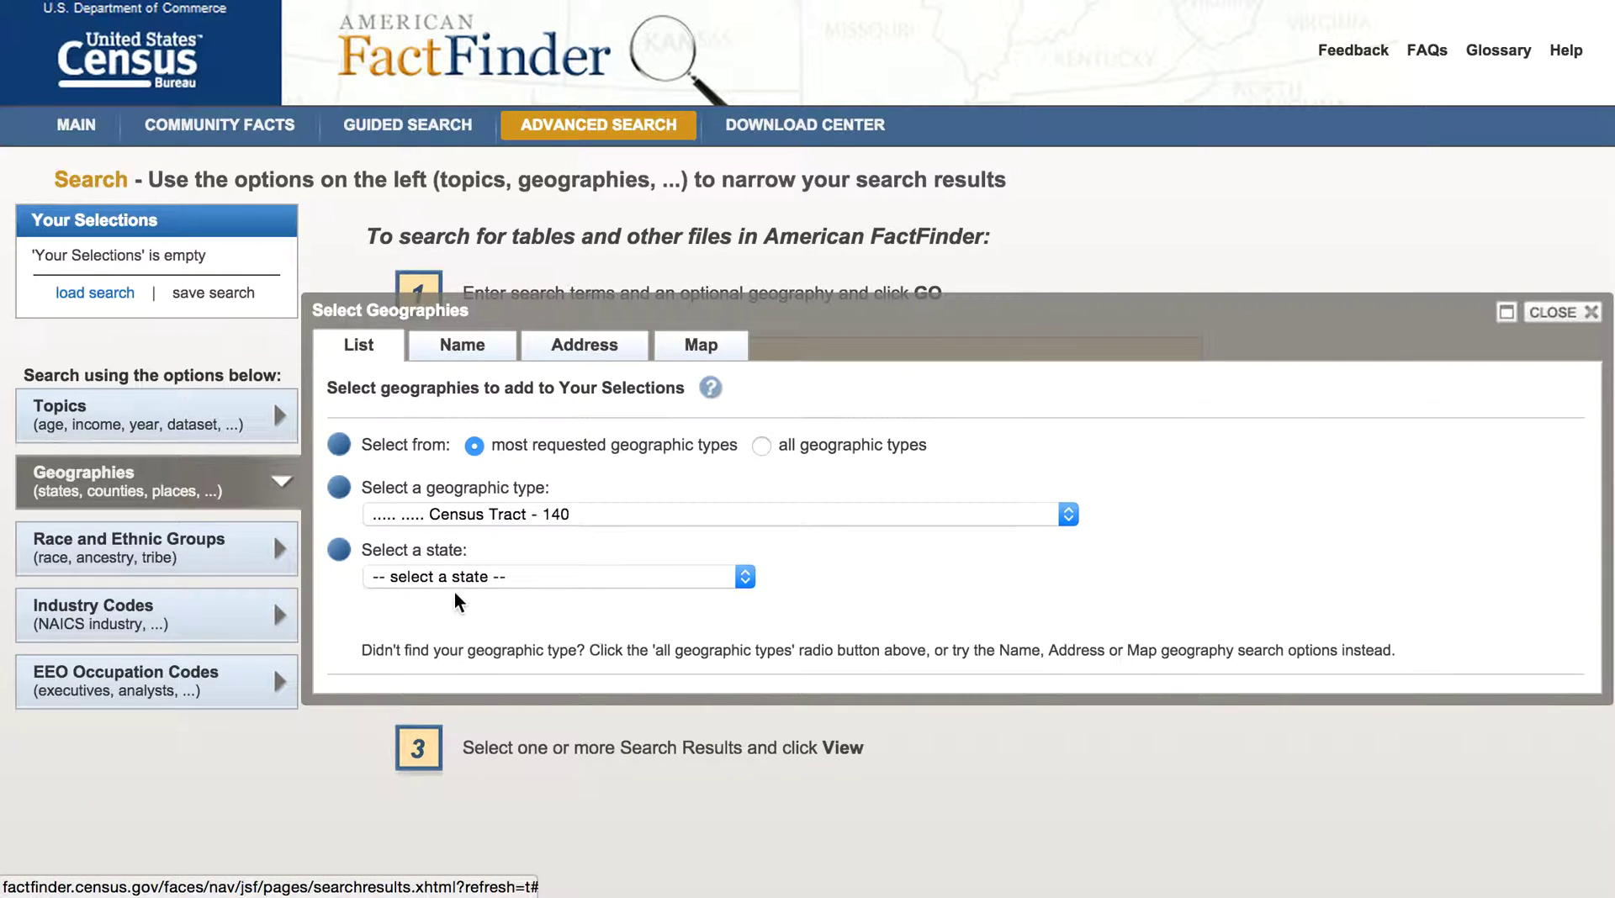
Set the state for the census tracts to Texas.
click(554, 578)
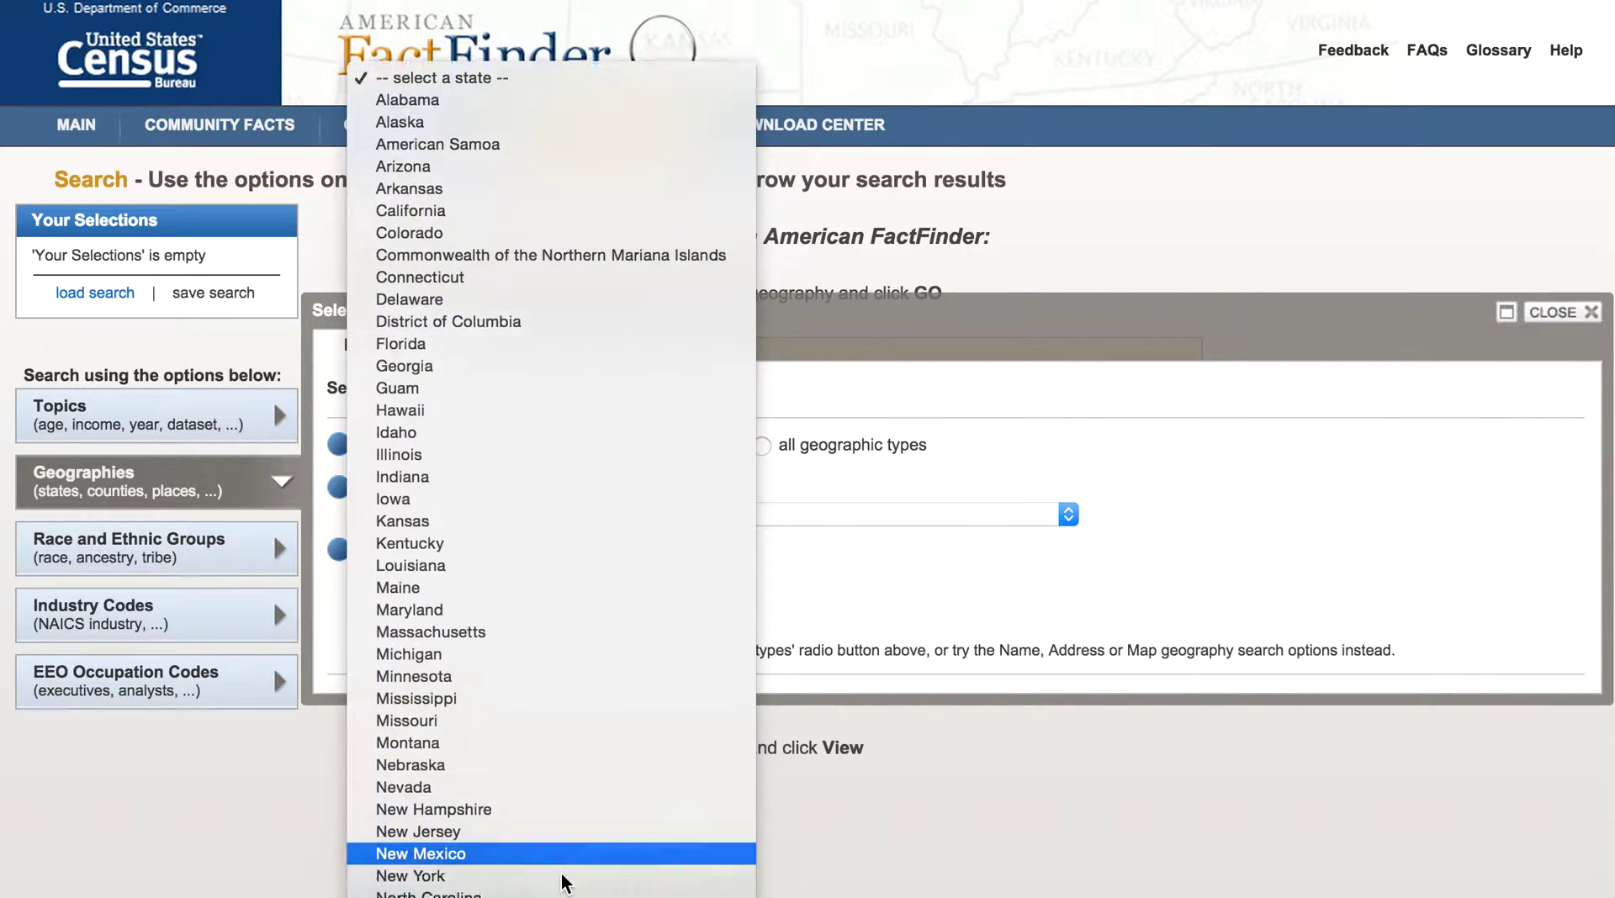
scroll(561, 878, down, 3)
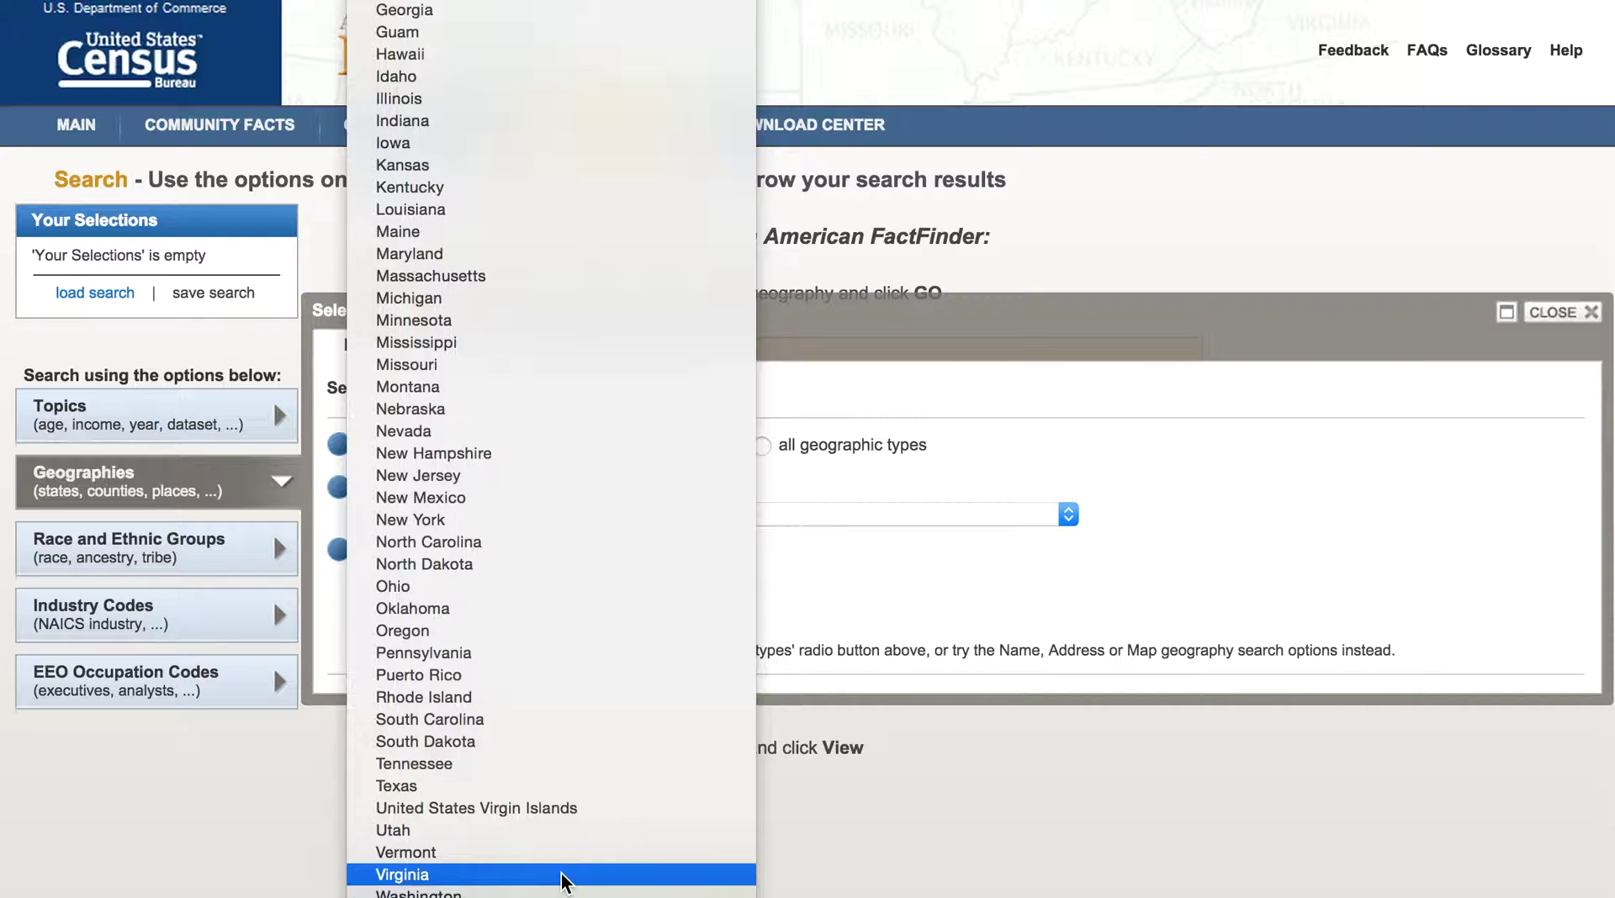
click(562, 792)
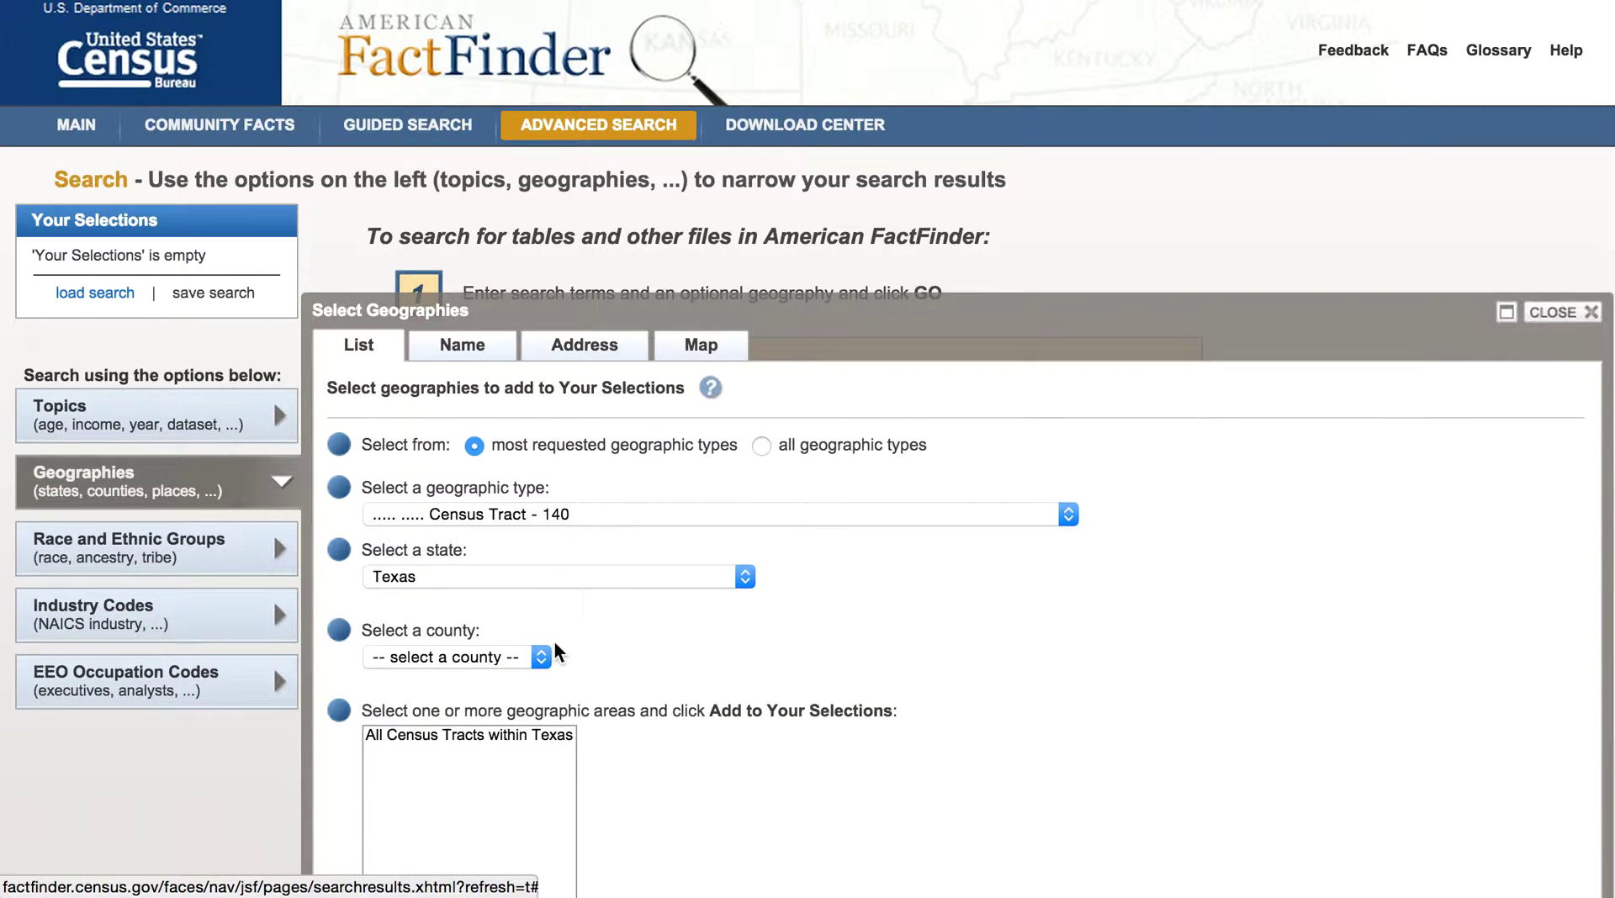
Set the county for the census tracts to Harris.
scroll(547, 653, down, 3)
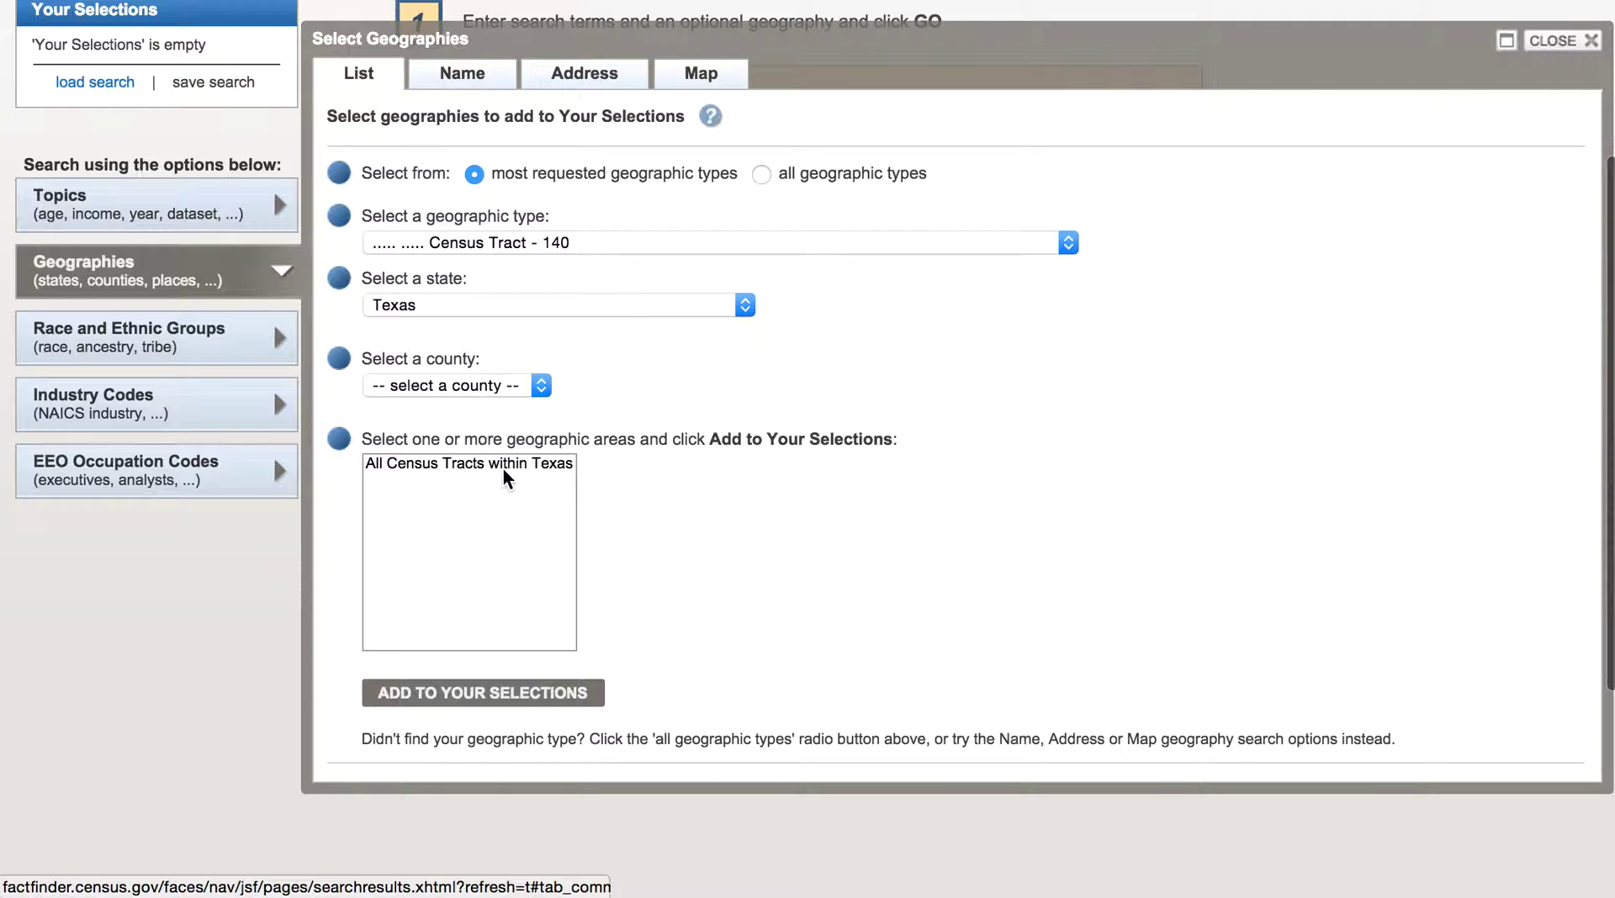
scroll(503, 468, up, 2)
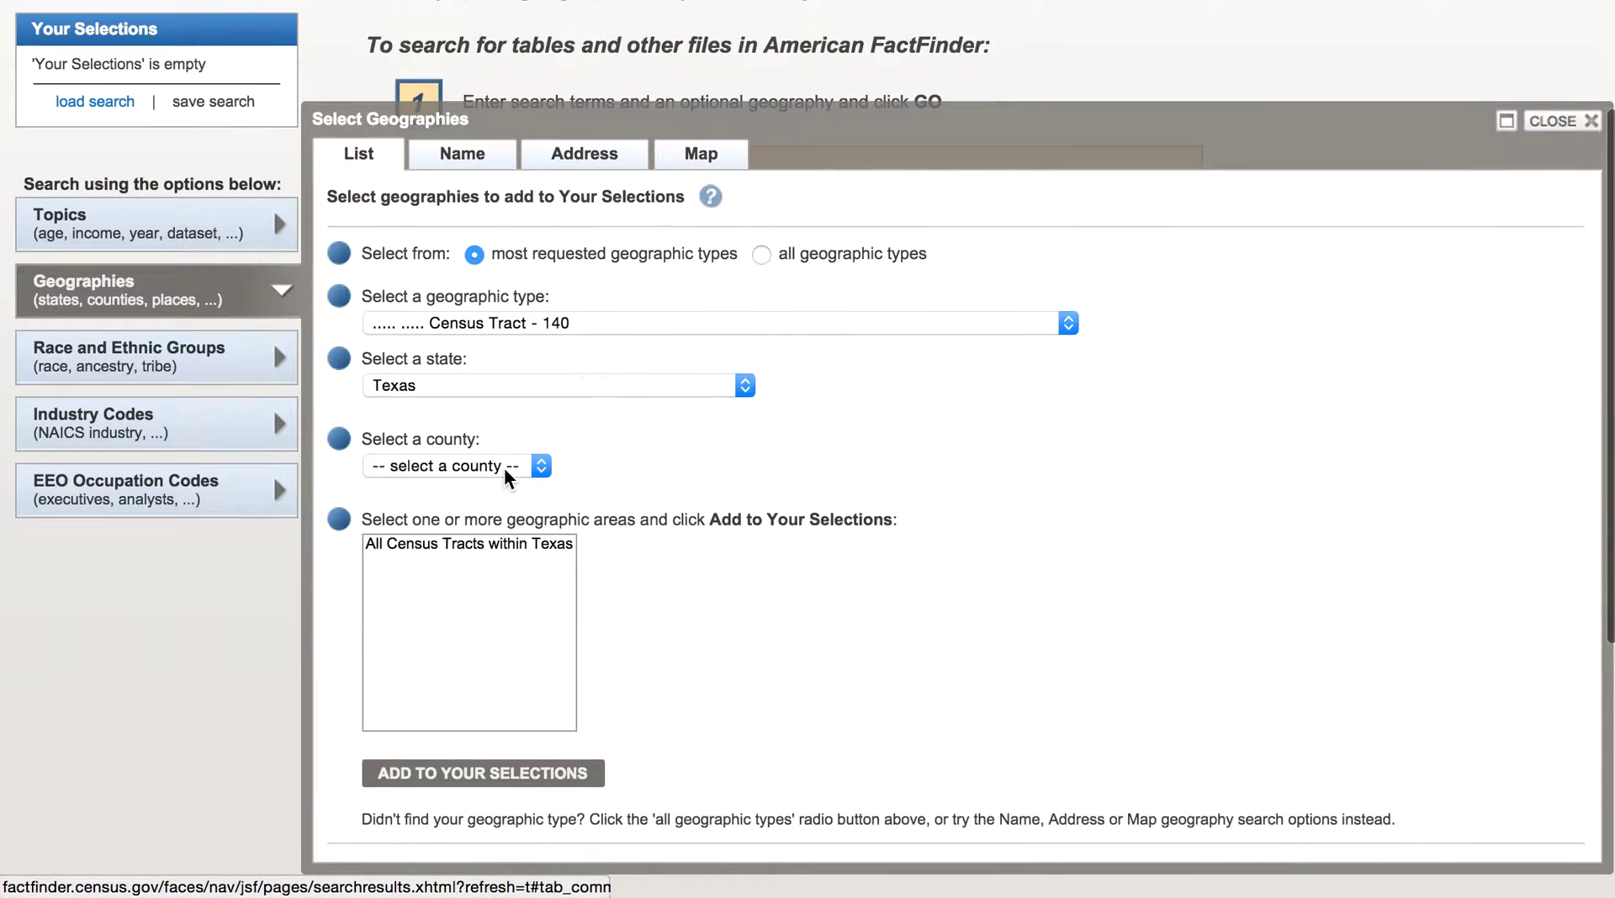
scroll(503, 468, down, 3)
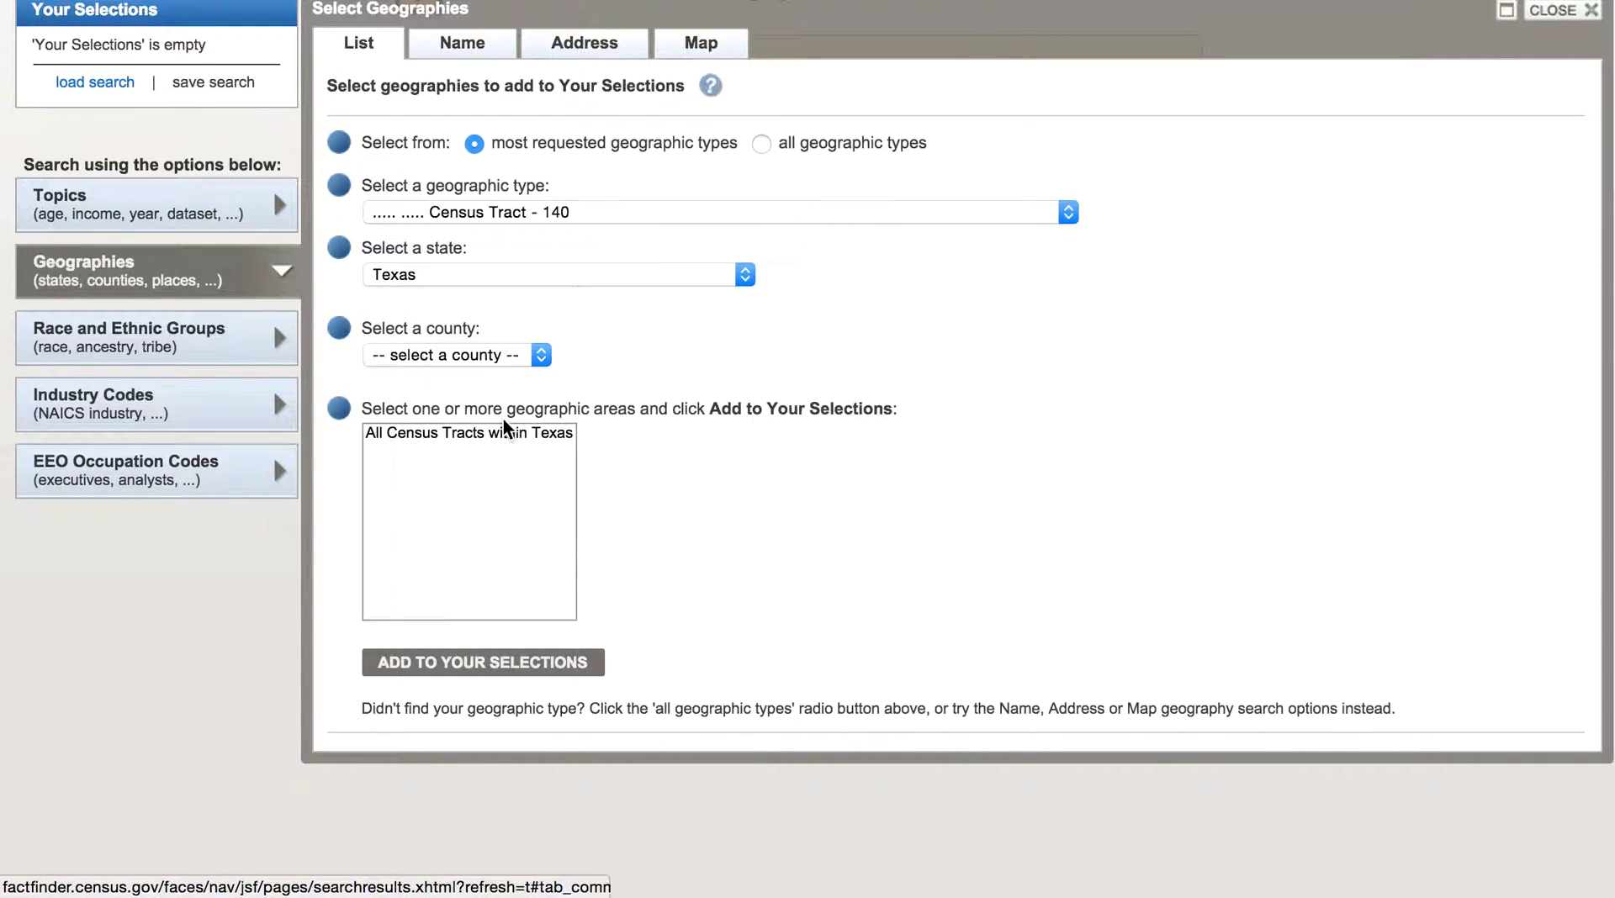
click(528, 358)
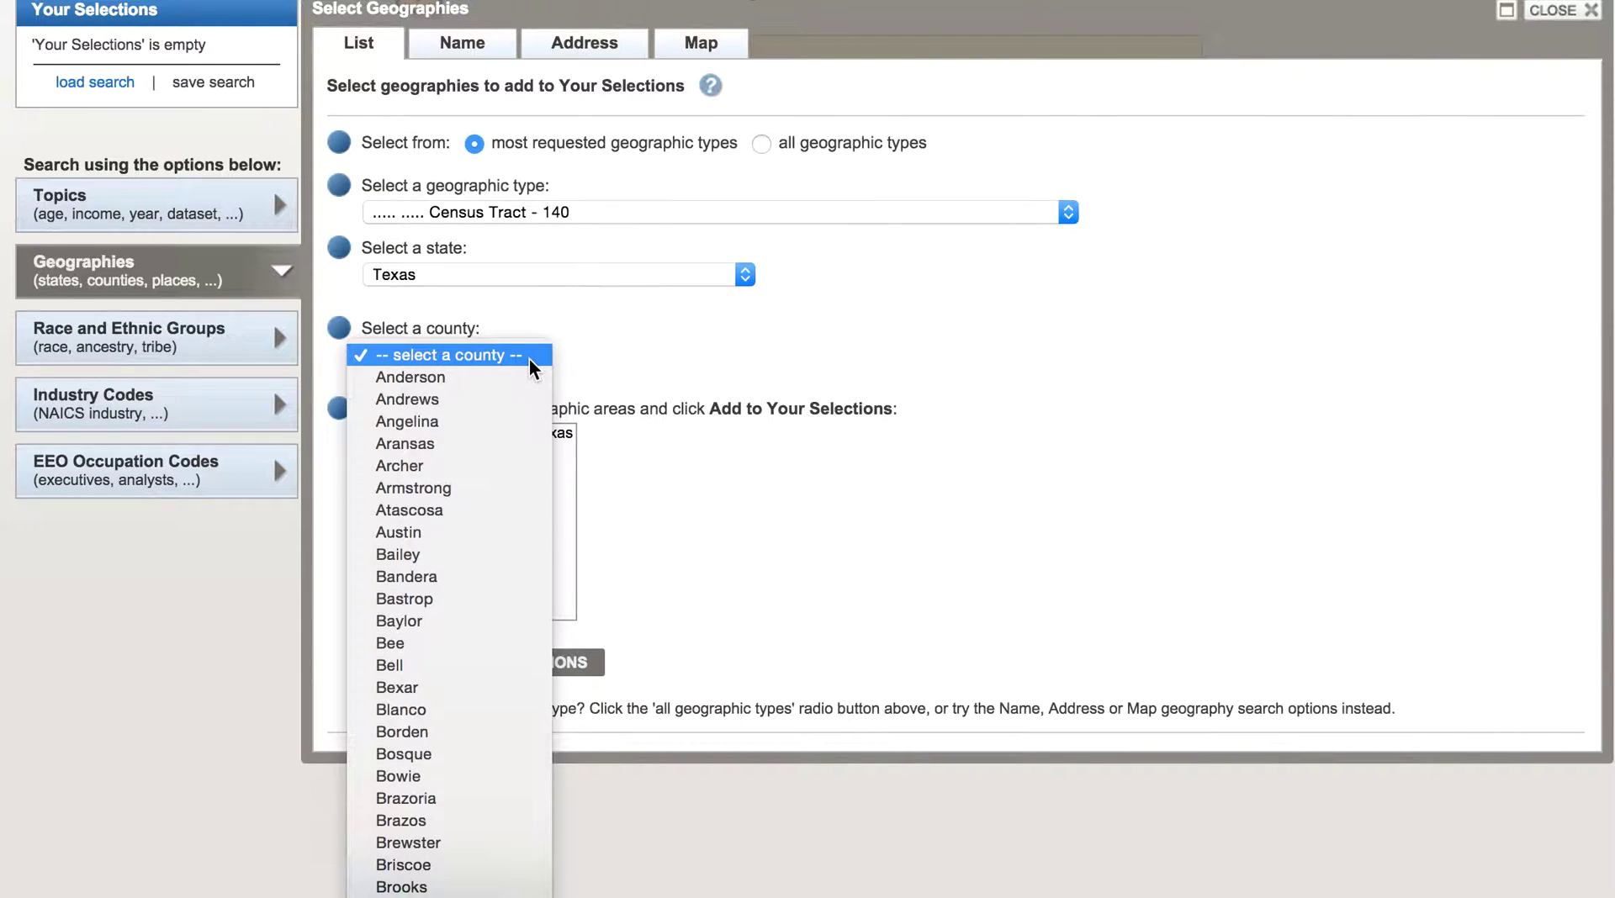
scroll(506, 560, down, 5)
scroll(507, 560, down, 6)
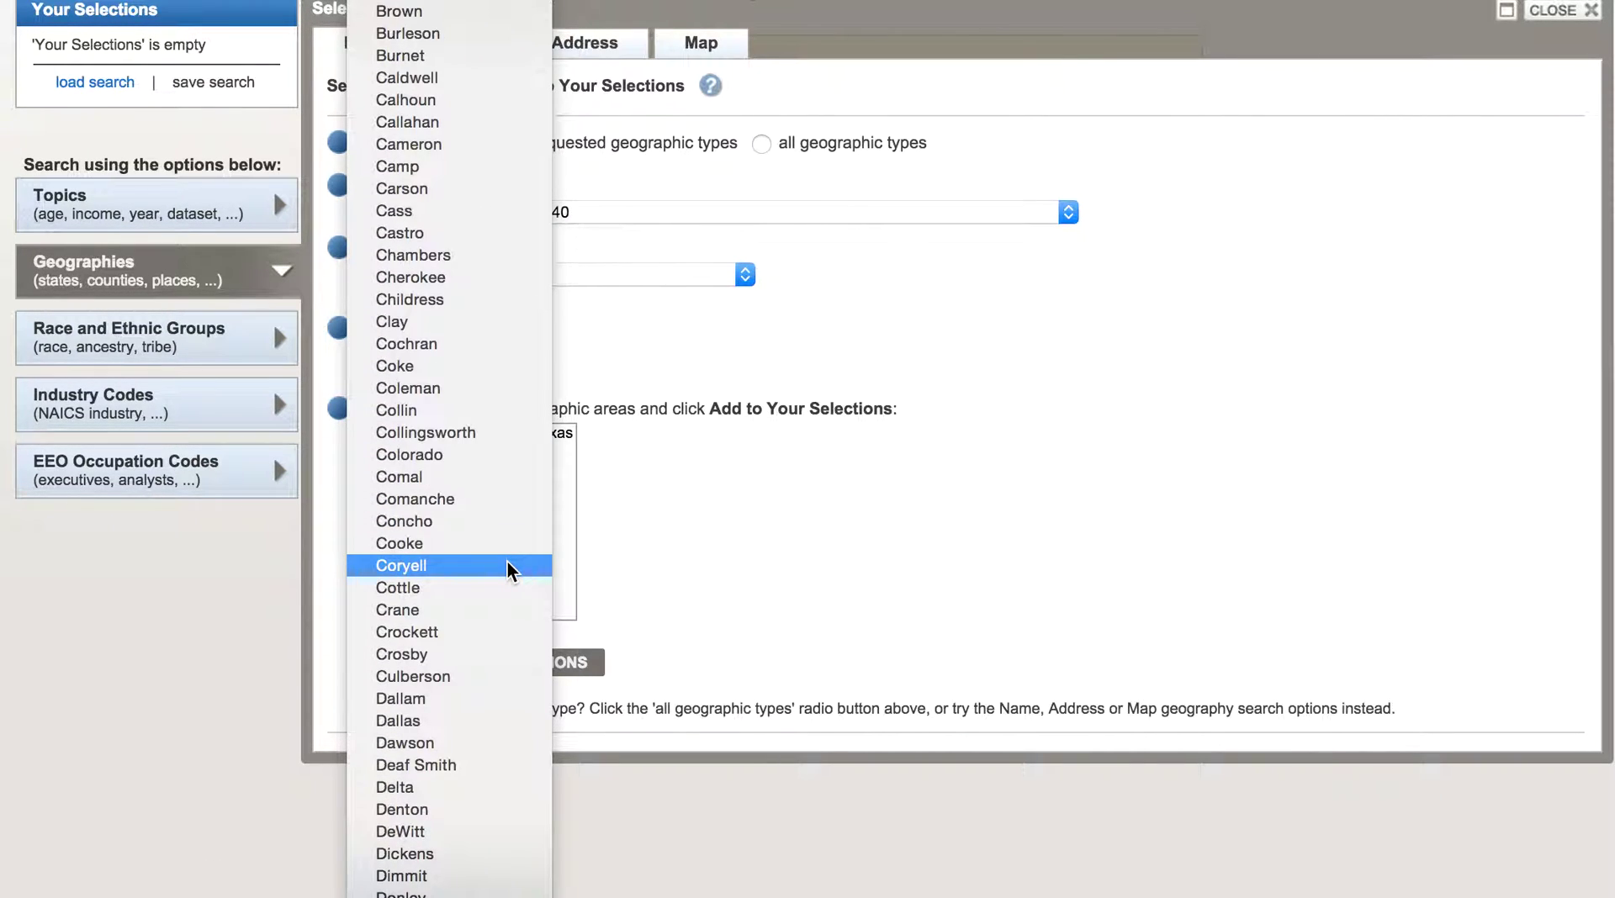
scroll(506, 560, down, 7)
scroll(506, 560, down, 5)
scroll(508, 564, down, 15)
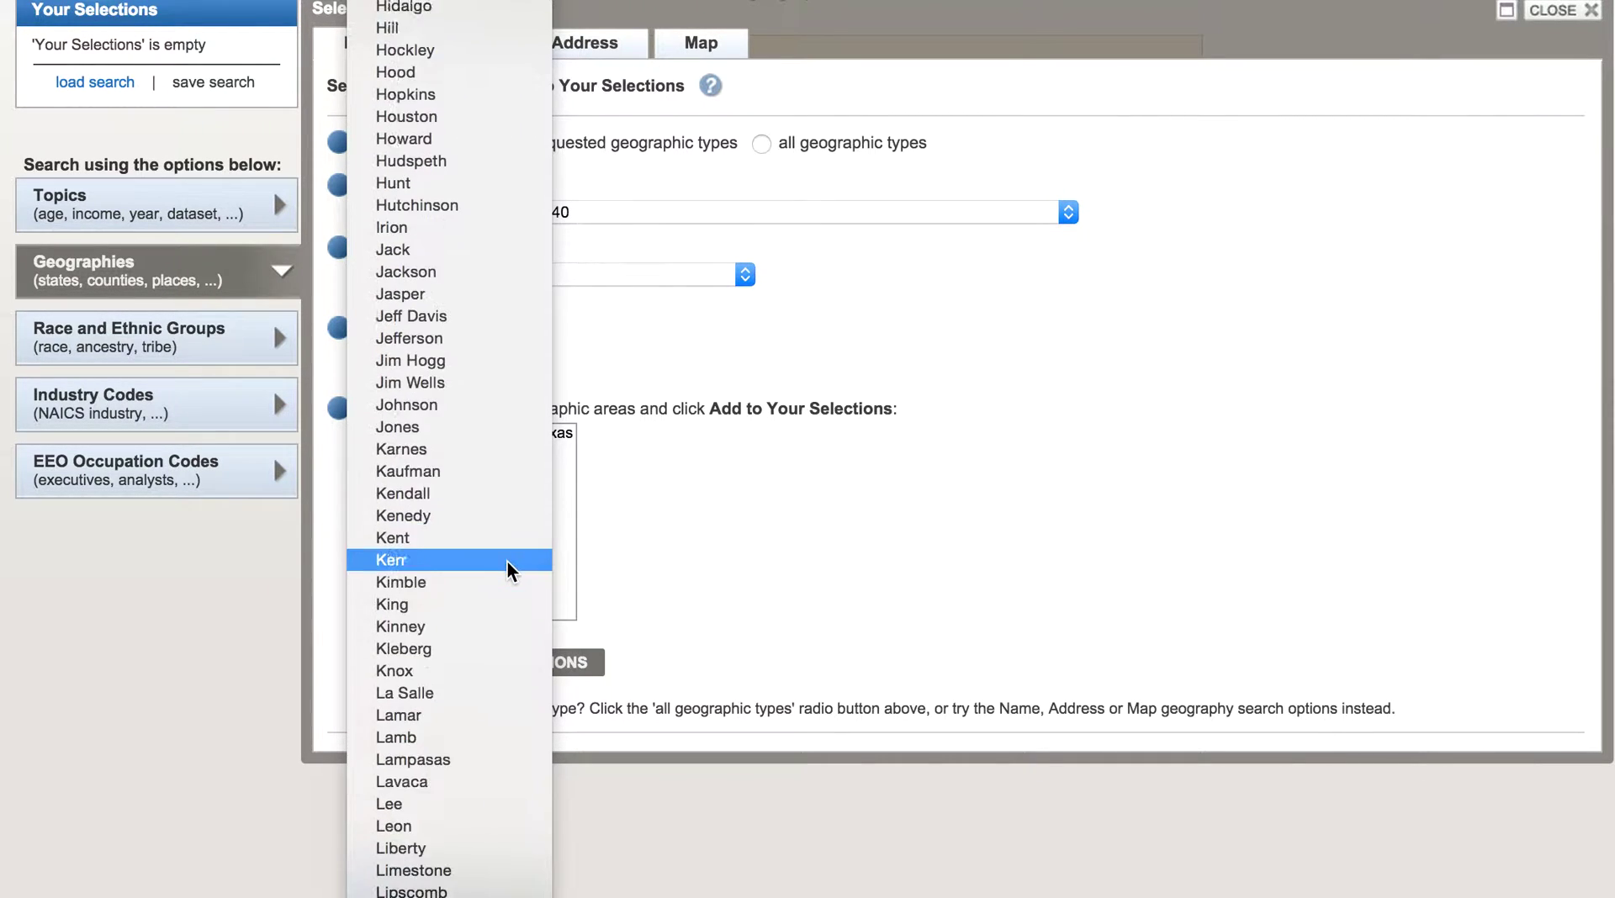
scroll(508, 569, down, 3)
scroll(508, 568, up, 20)
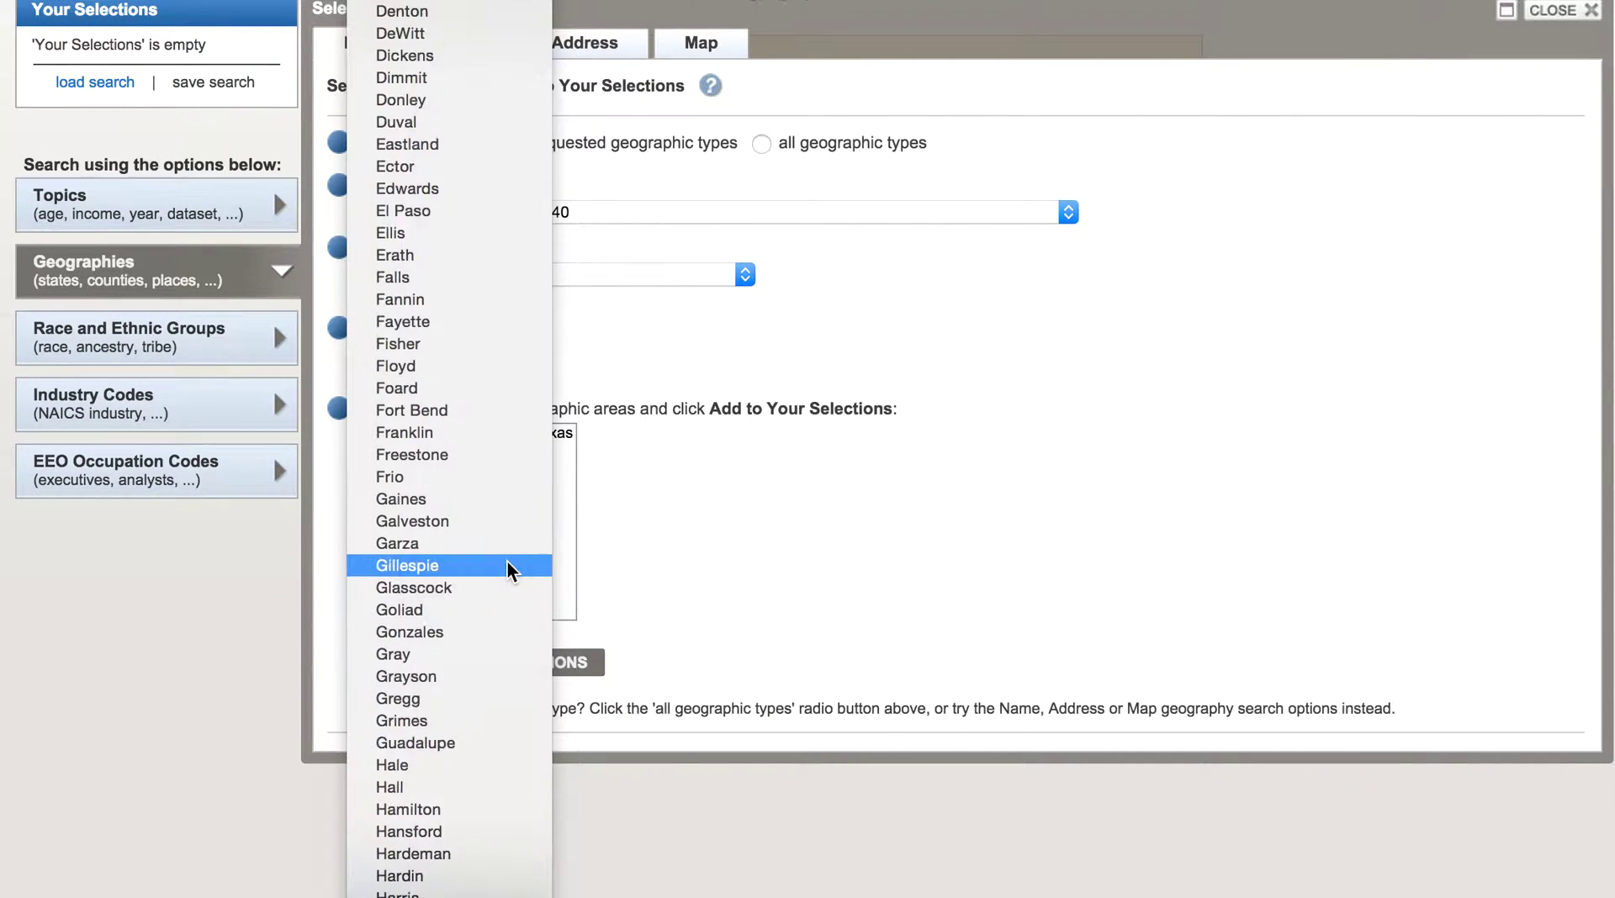
scroll(506, 560, down, 1)
scroll(506, 560, down, 5)
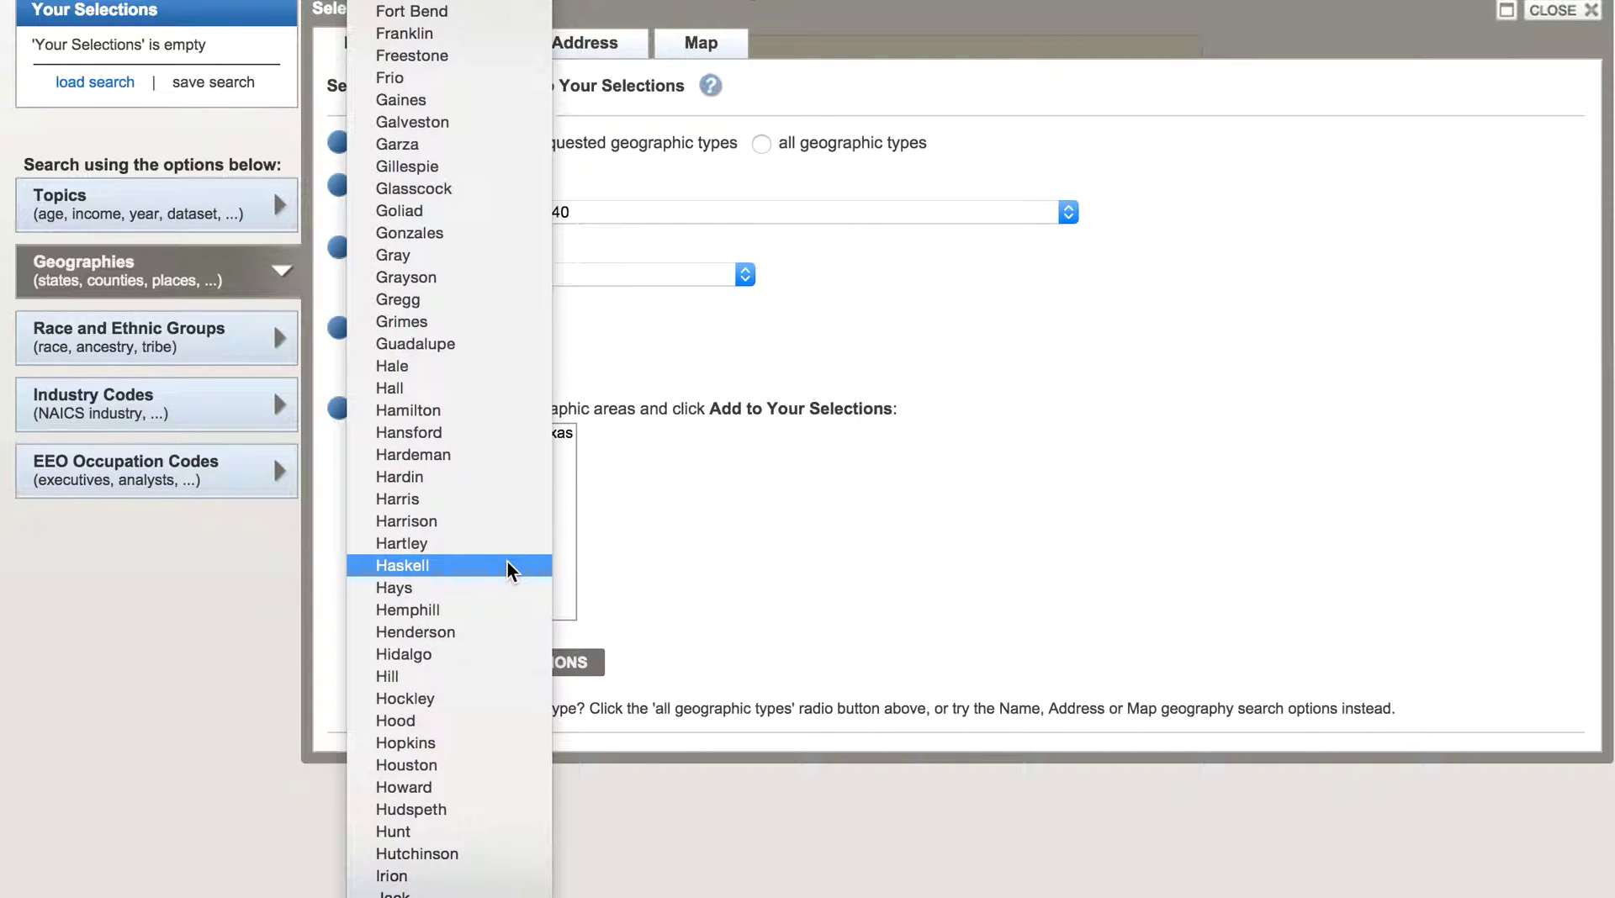
click(499, 497)
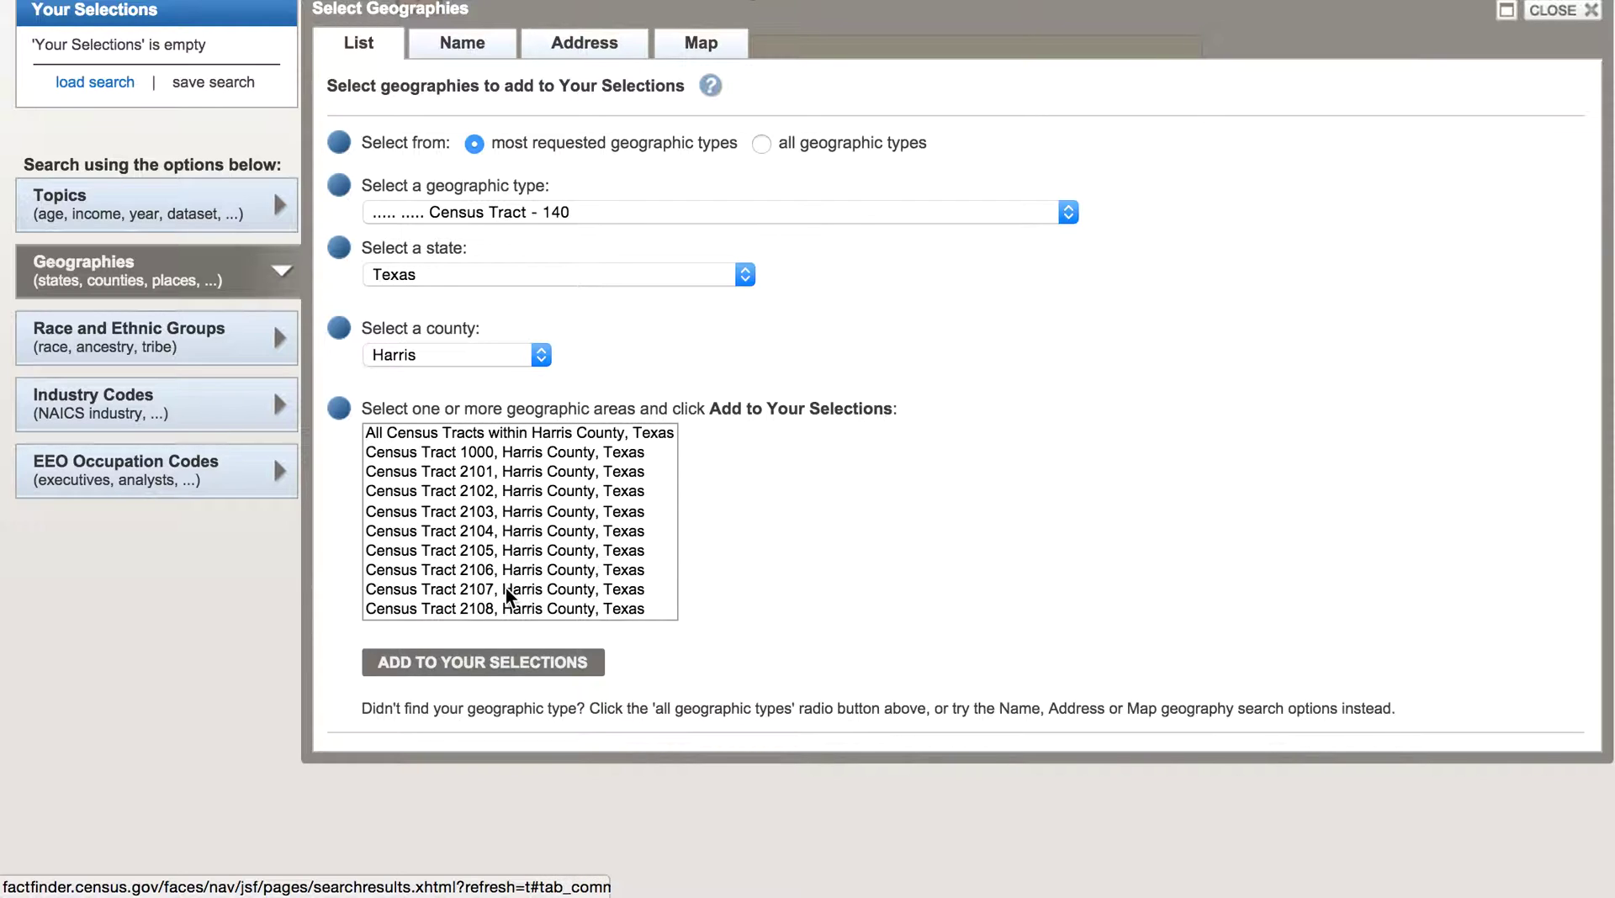
Add All Census Tracts within Harris County, Texas to the search selections and close the geography selection.
click(485, 430)
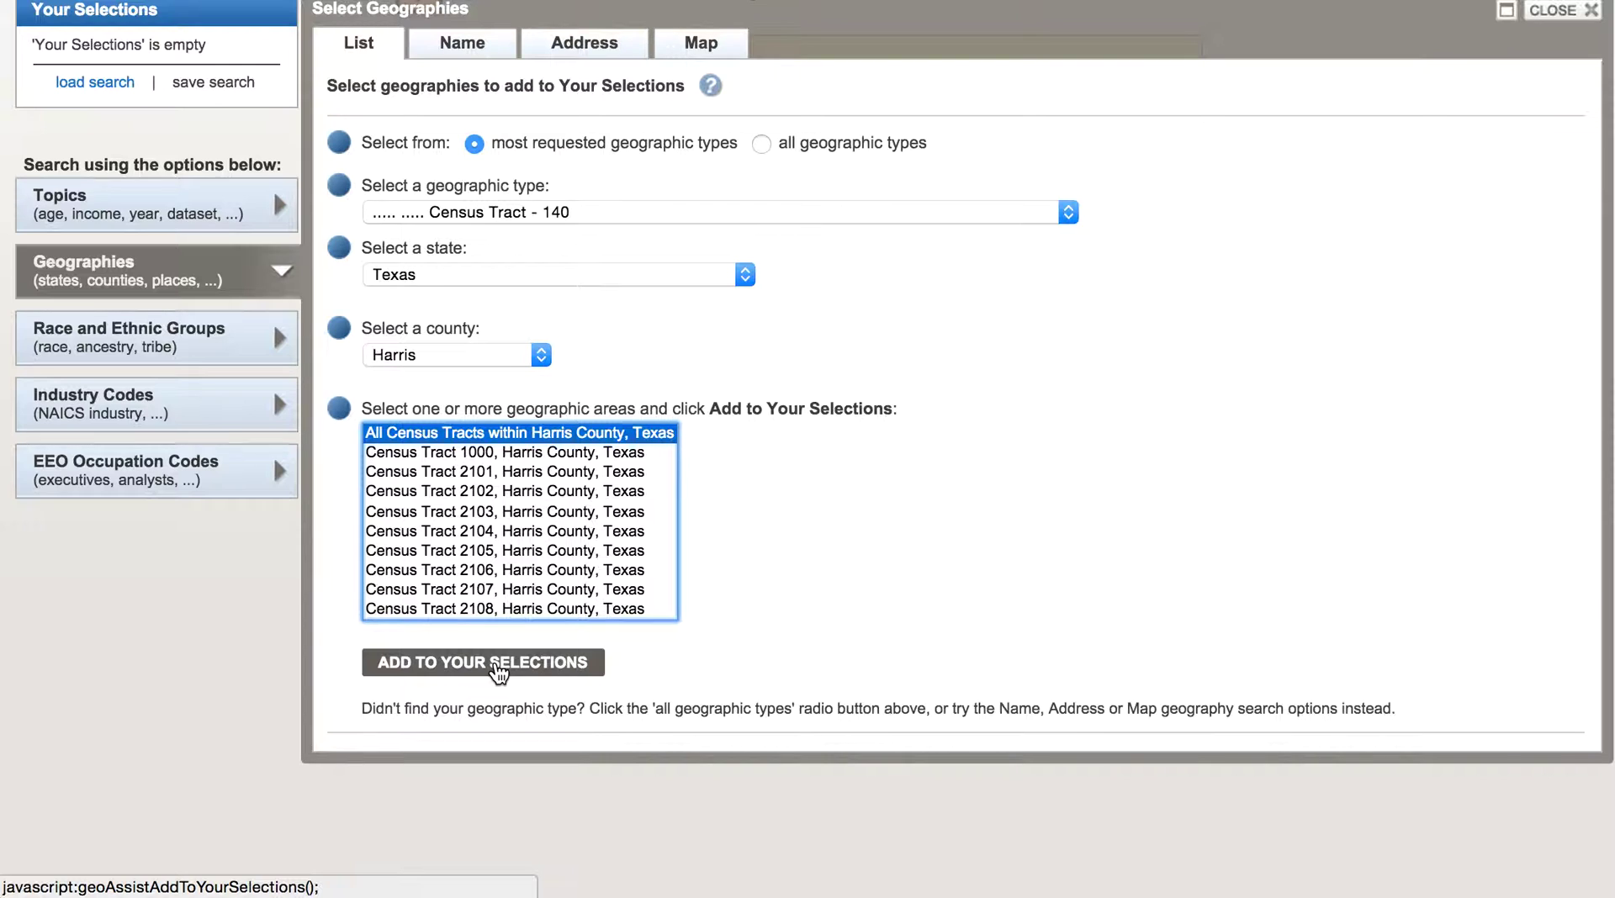
click(565, 212)
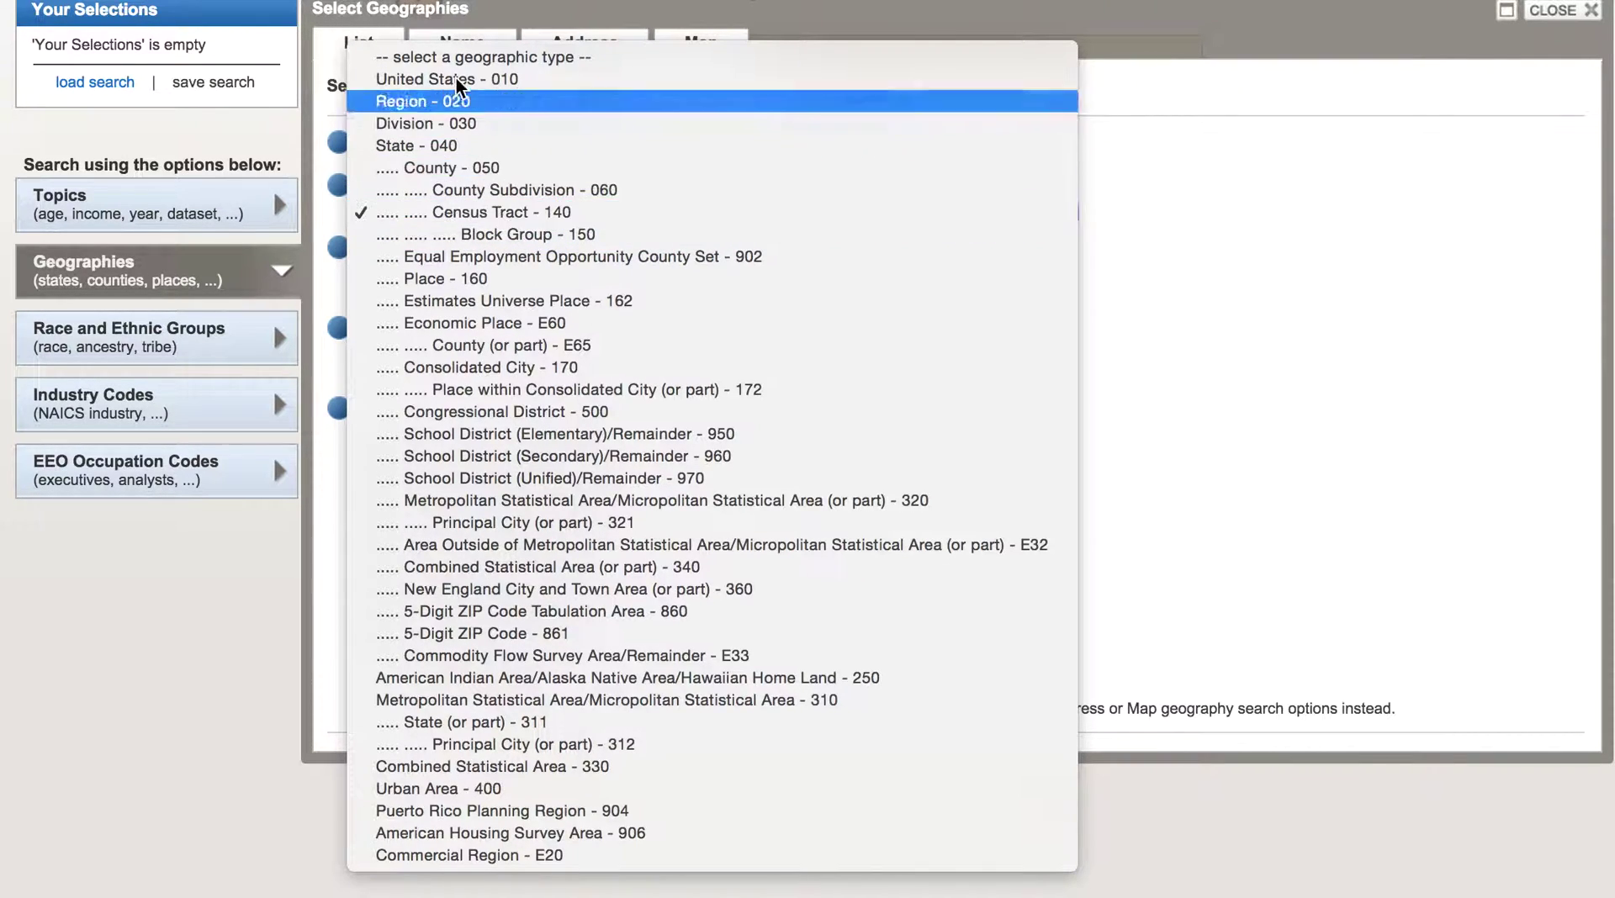
click(1392, 418)
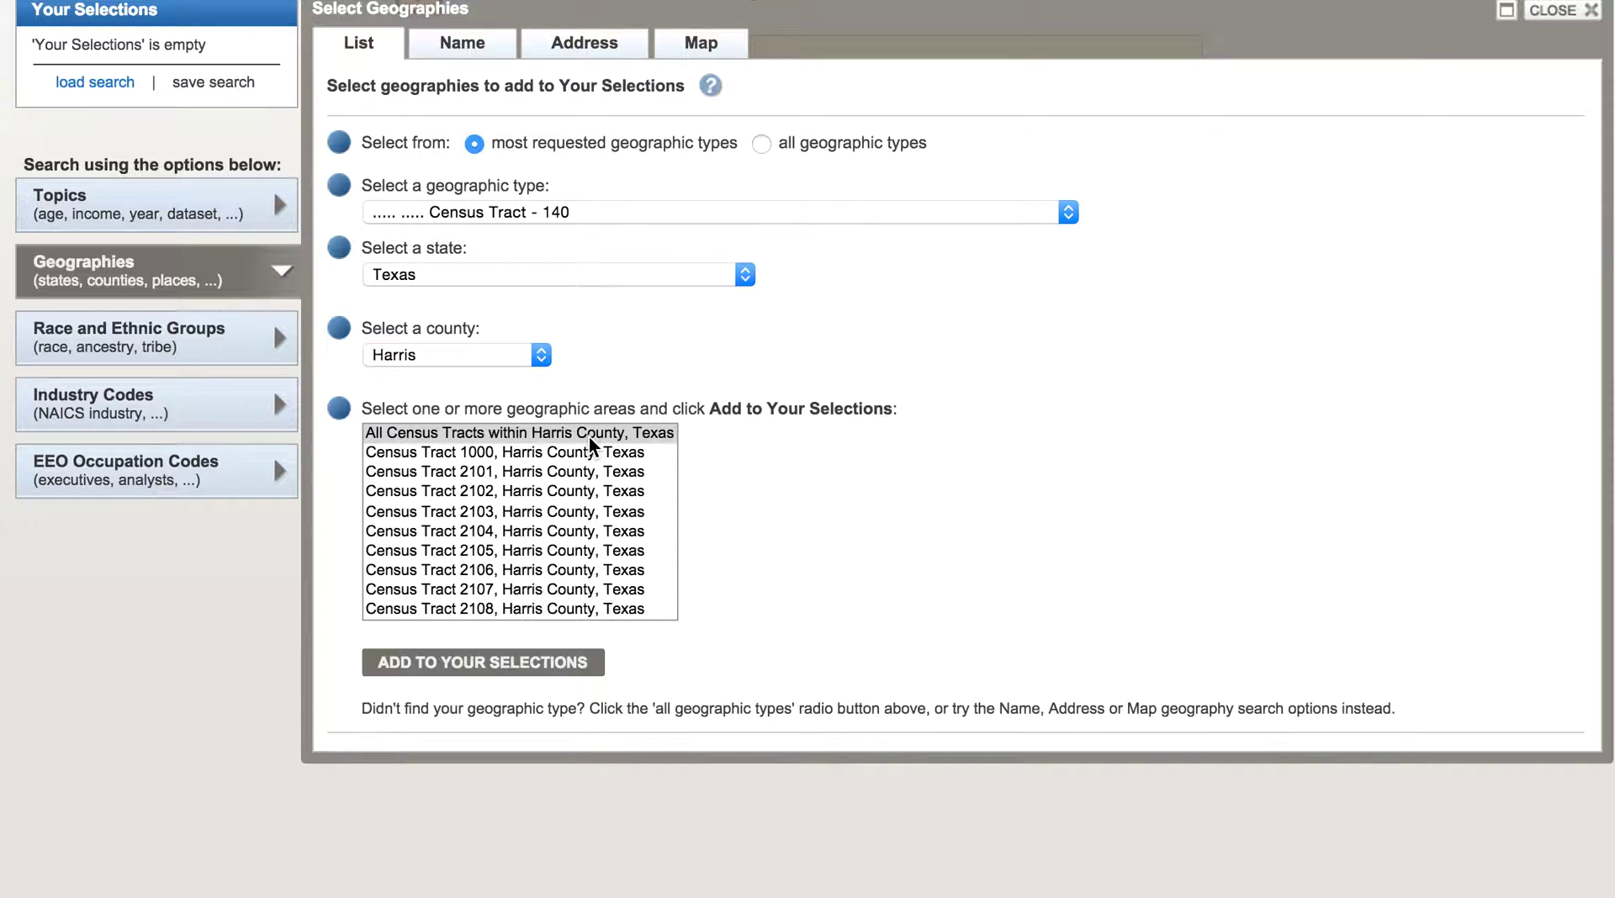
click(499, 665)
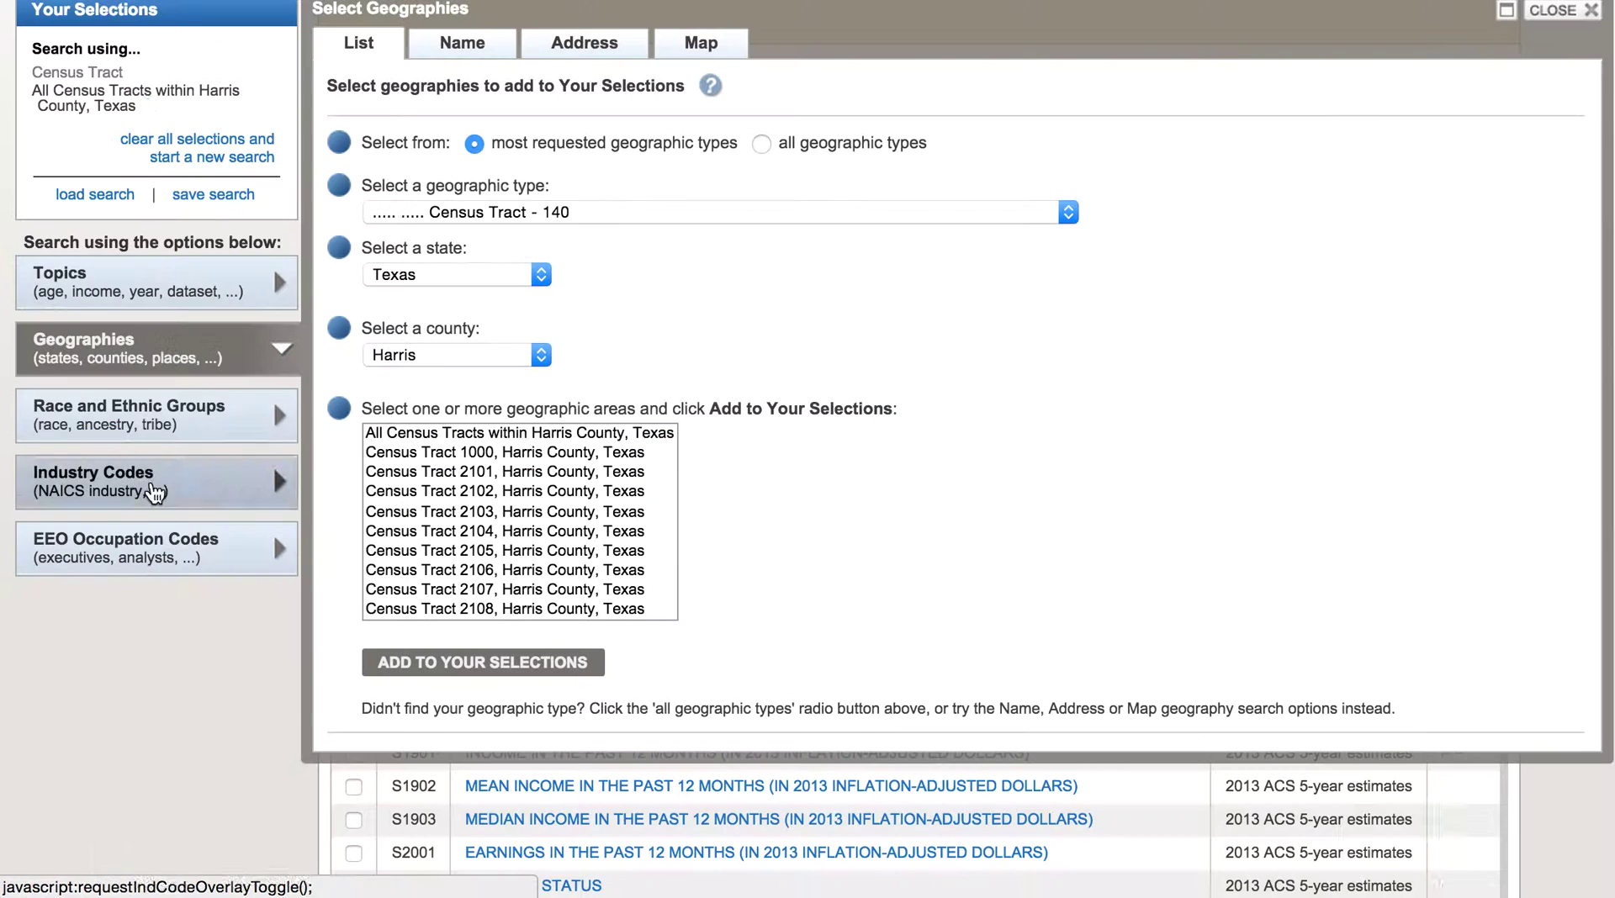
scroll(126, 361, up, 2)
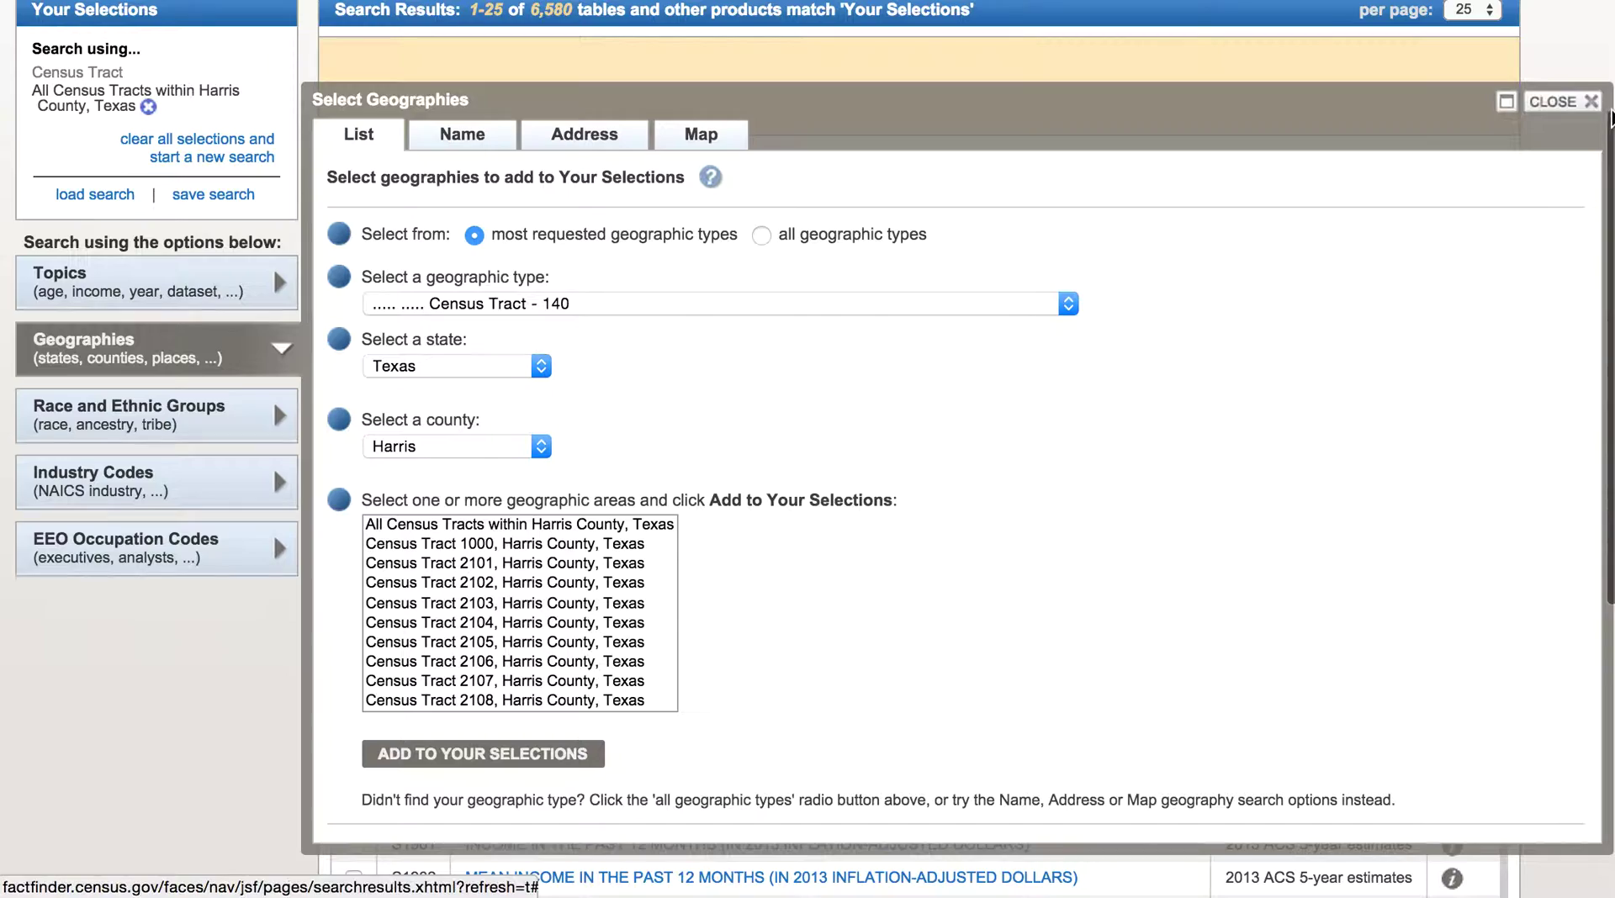
click(1564, 106)
Look through the first page of tables matching the Harris County census tract selection.
scroll(870, 265, up, 3)
scroll(560, 353, down, 1)
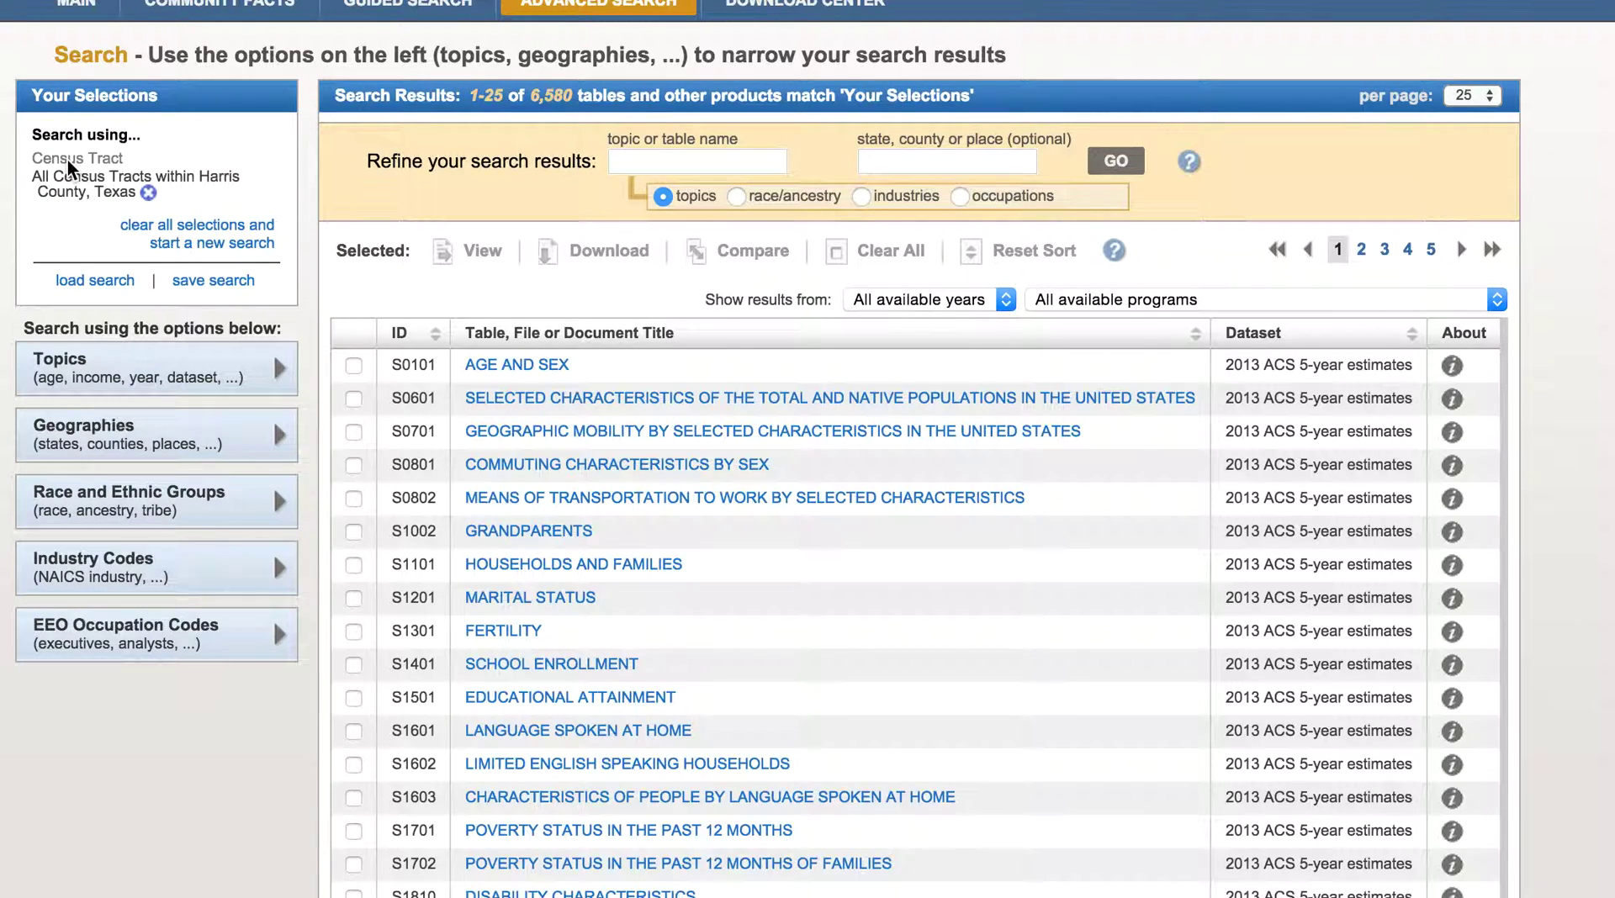
scroll(420, 498, down, 2)
scroll(425, 497, up, 2)
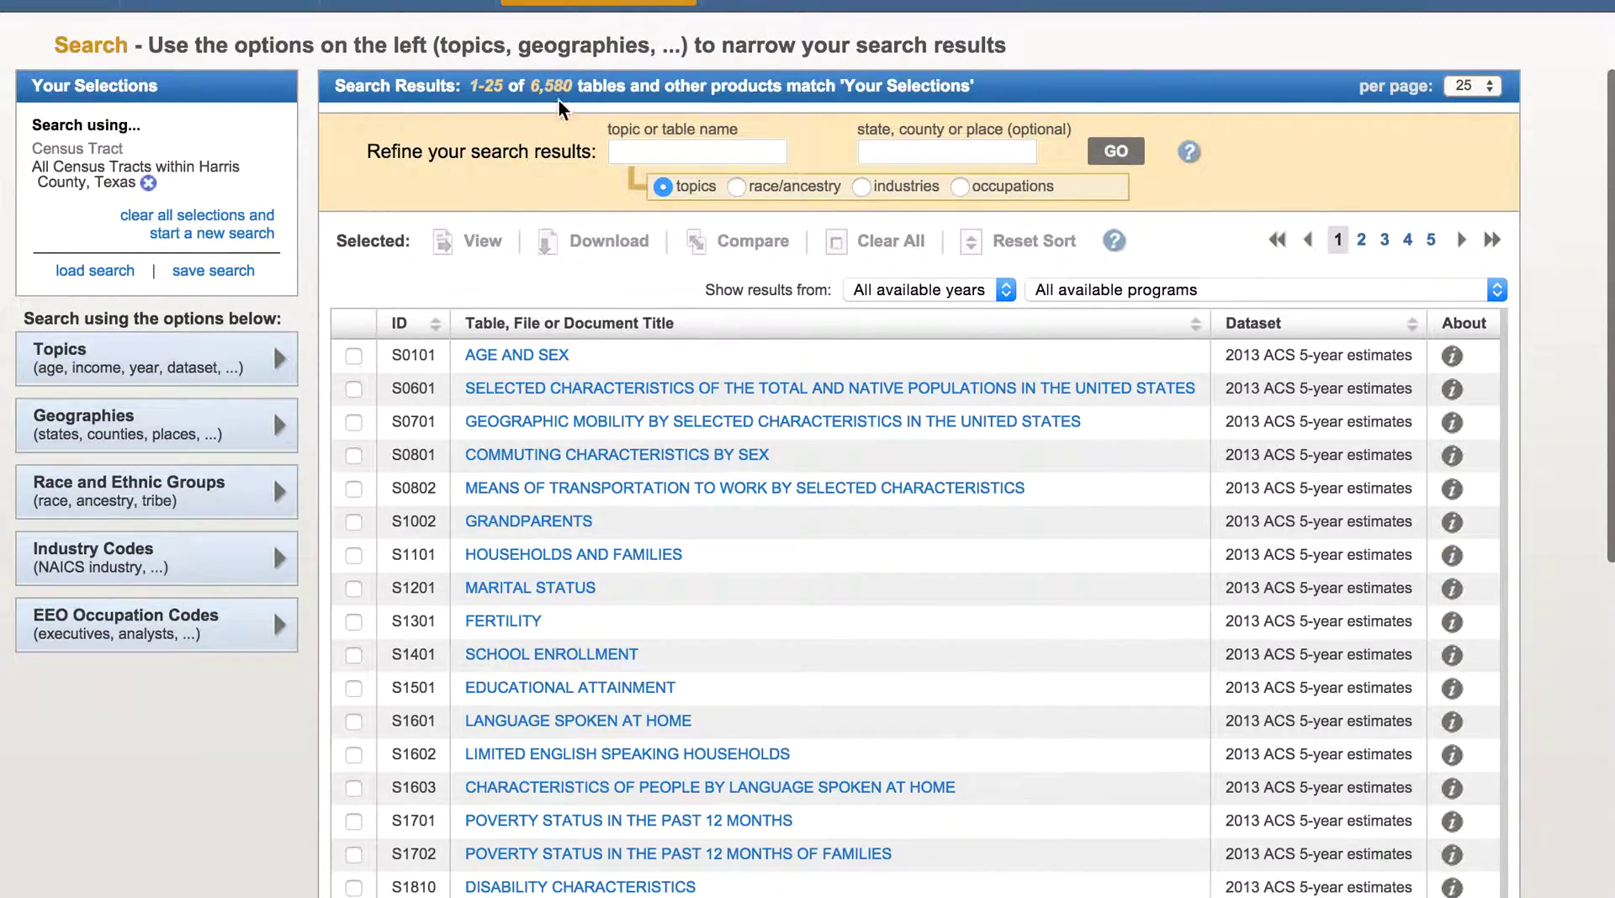
scroll(632, 538, down, 2)
scroll(558, 225, down, 1)
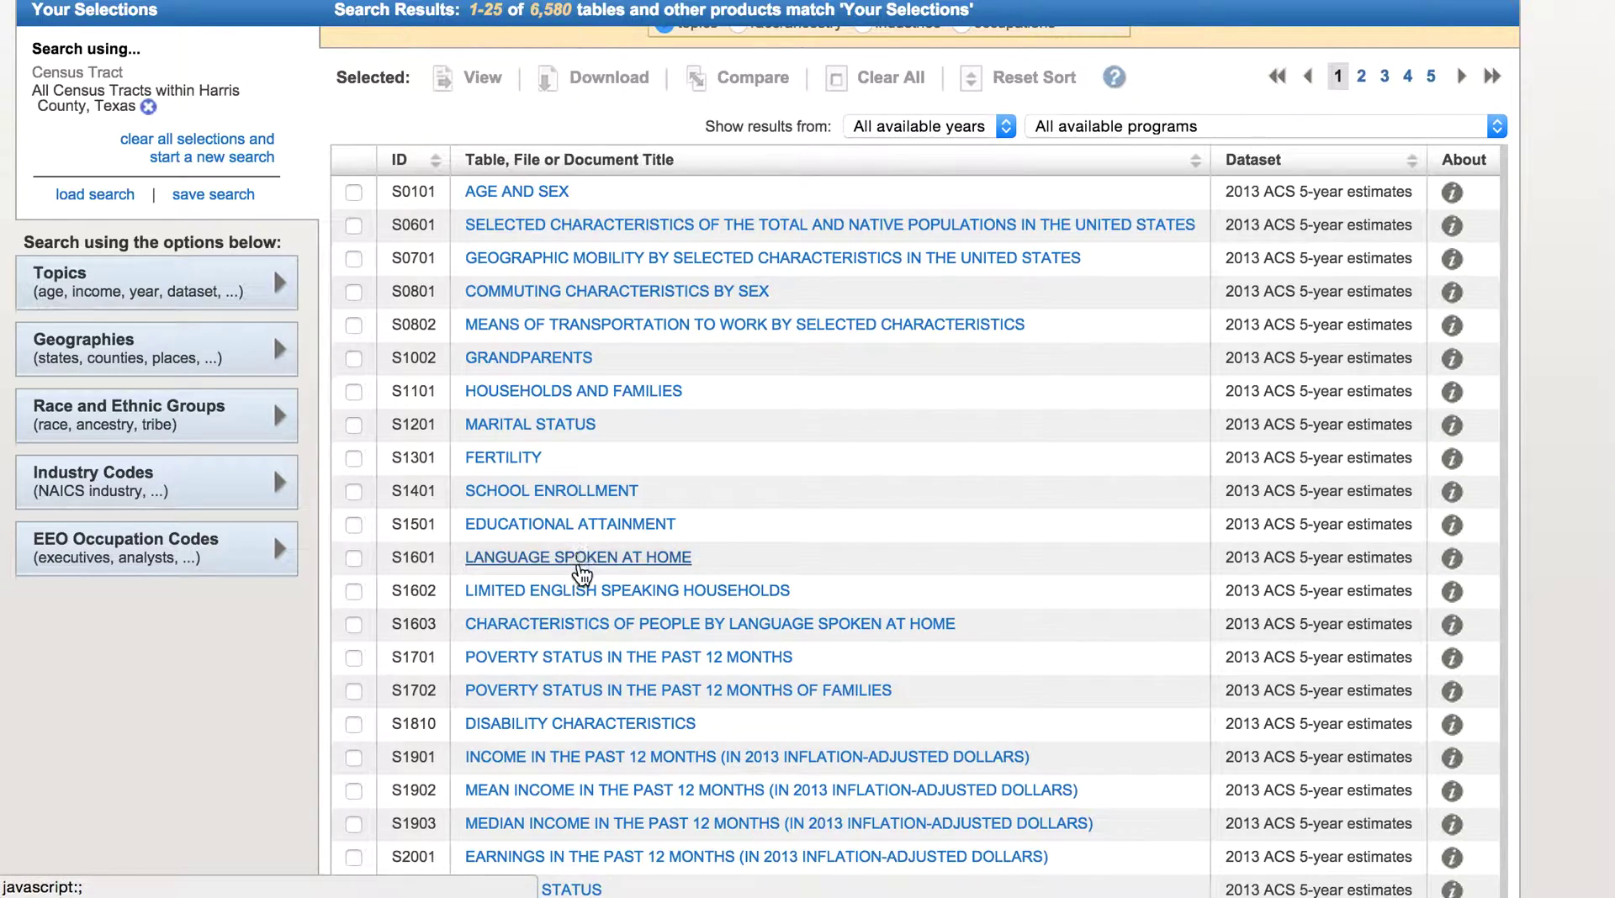
scroll(612, 622, down, 1)
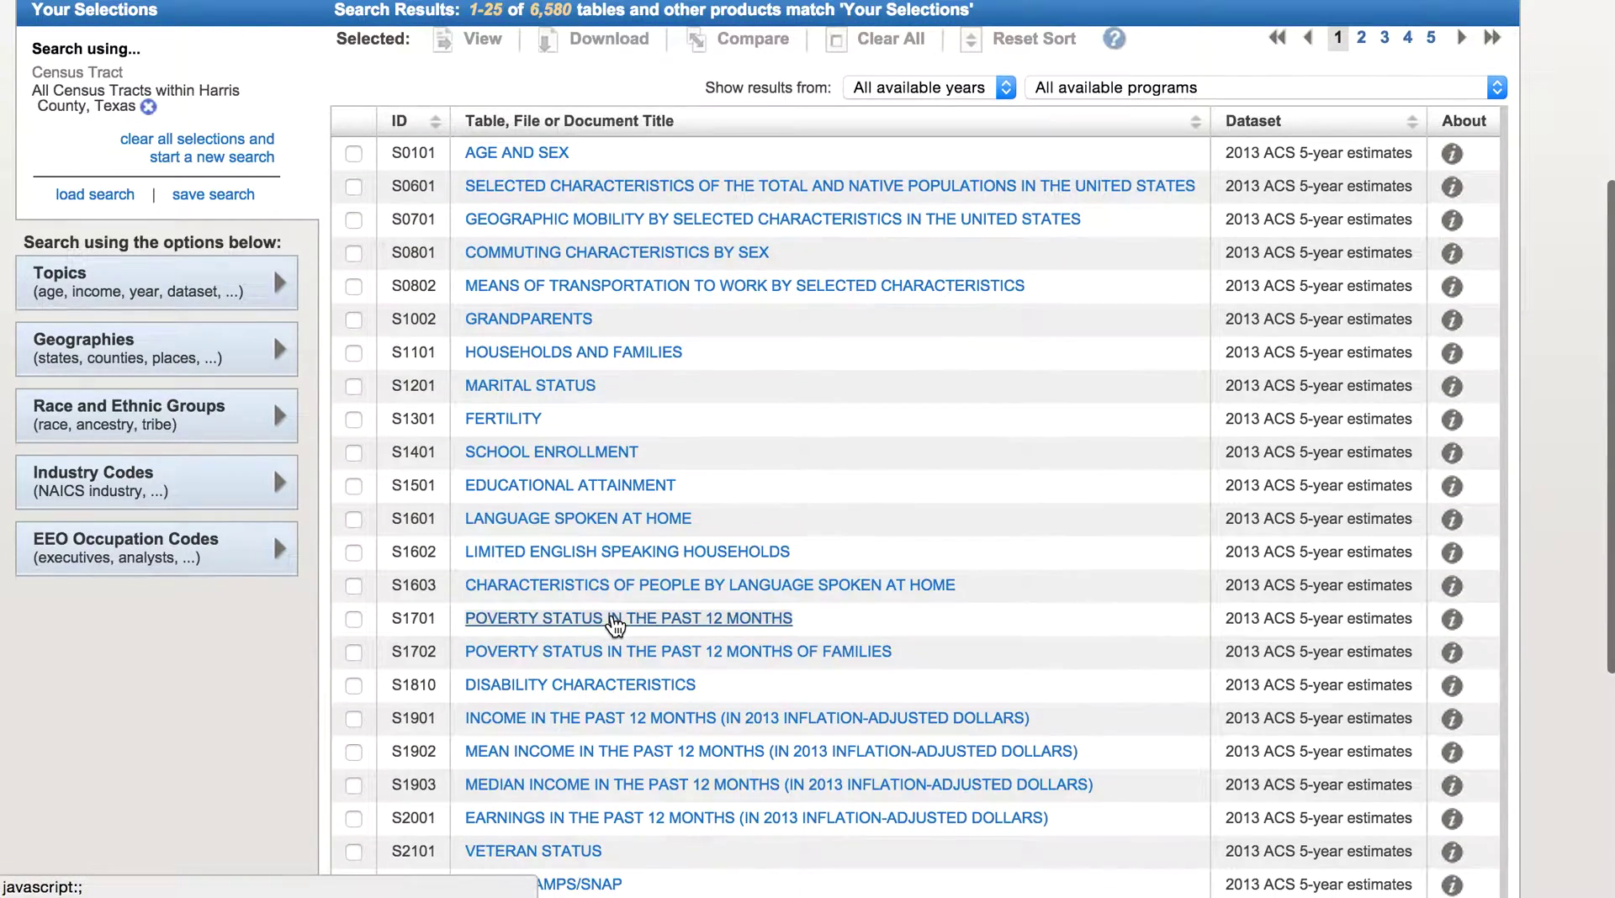
scroll(614, 627, down, 1)
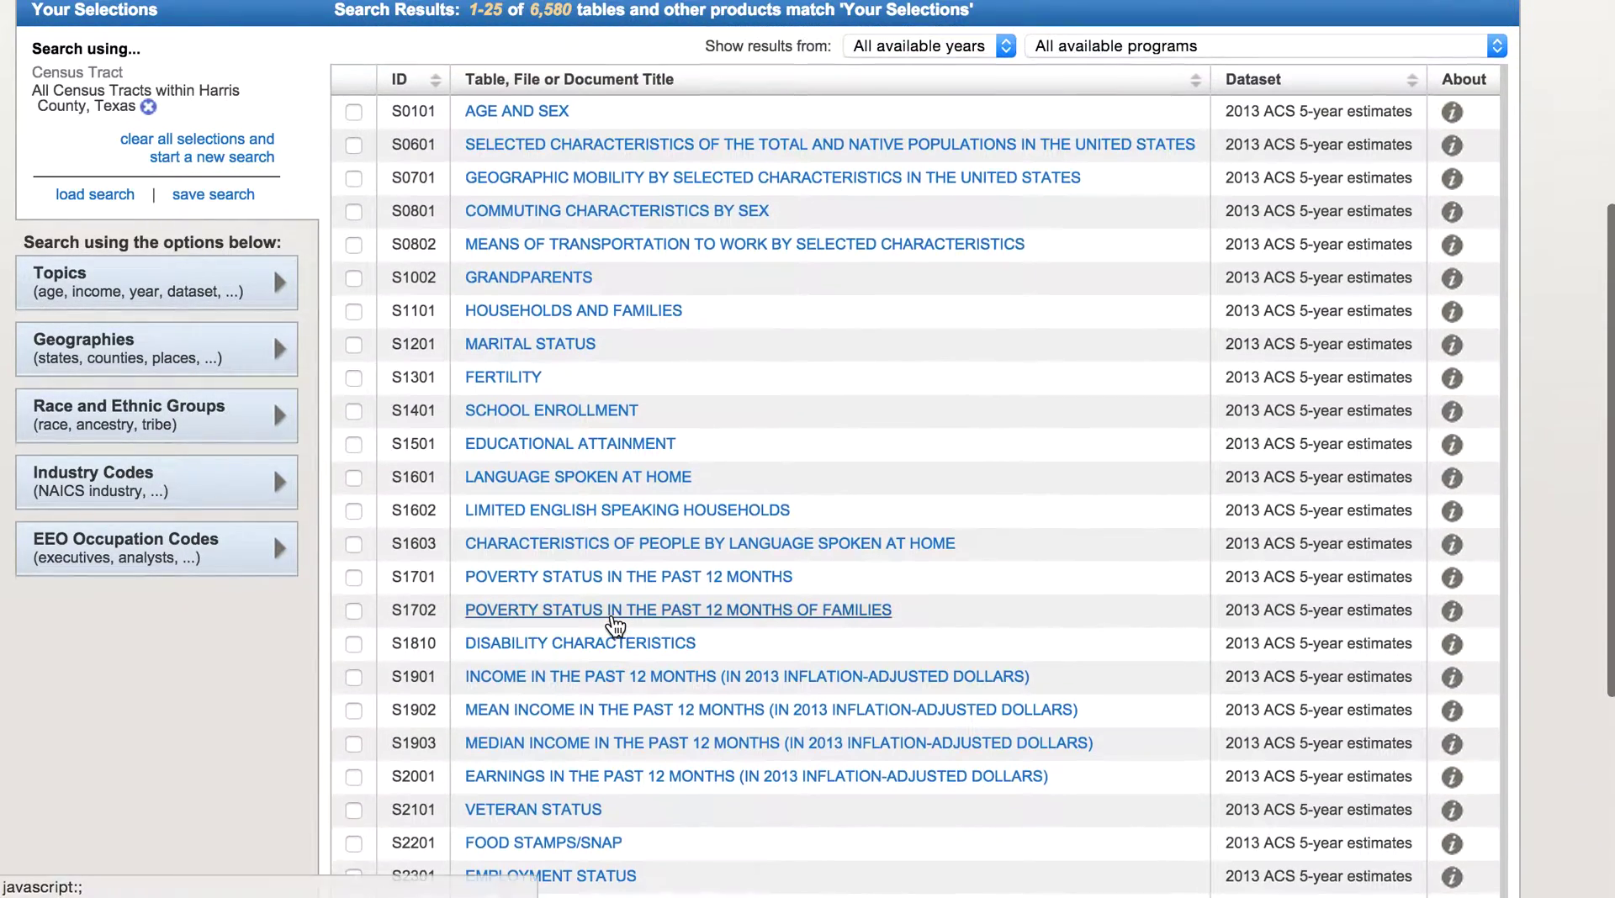
scroll(615, 626, down, 4)
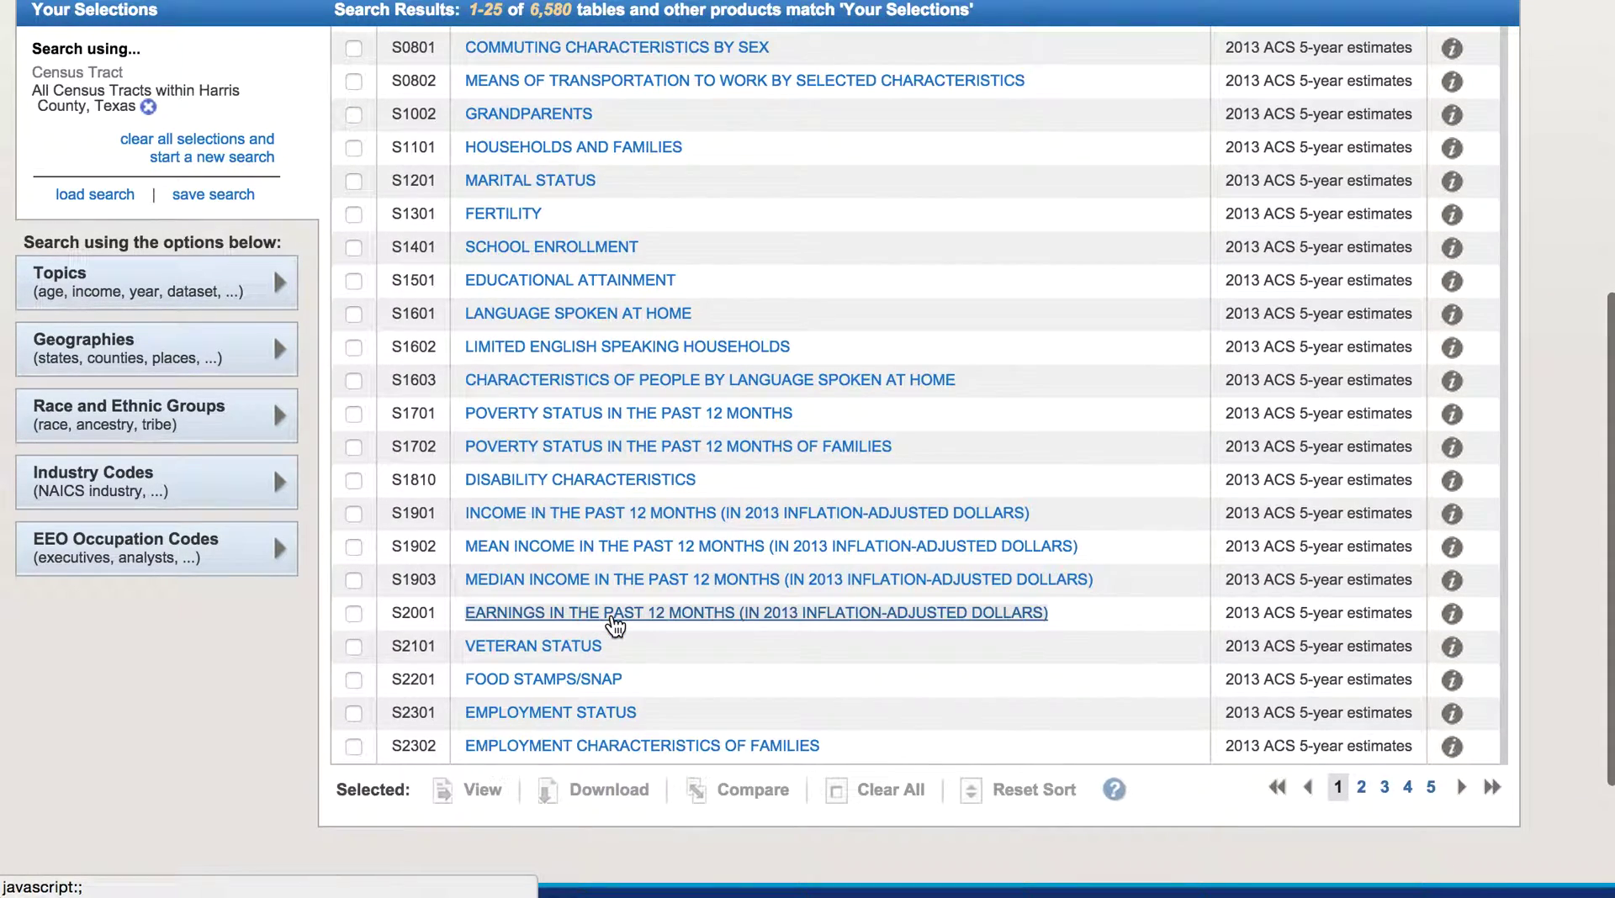
scroll(610, 631, up, 2)
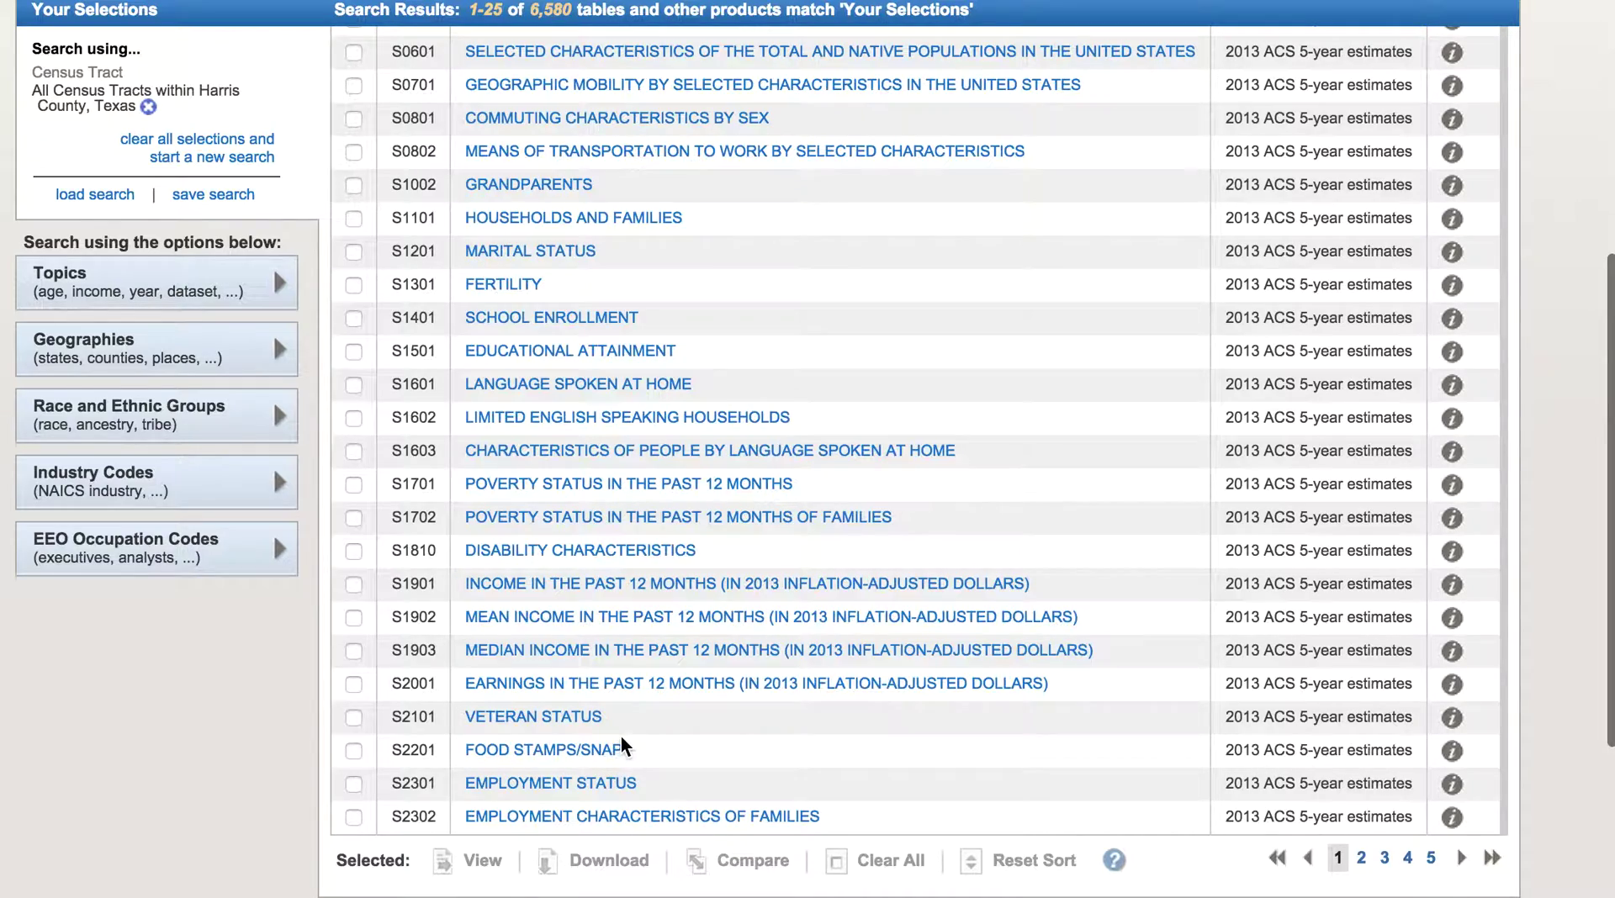
scroll(601, 574, up, 5)
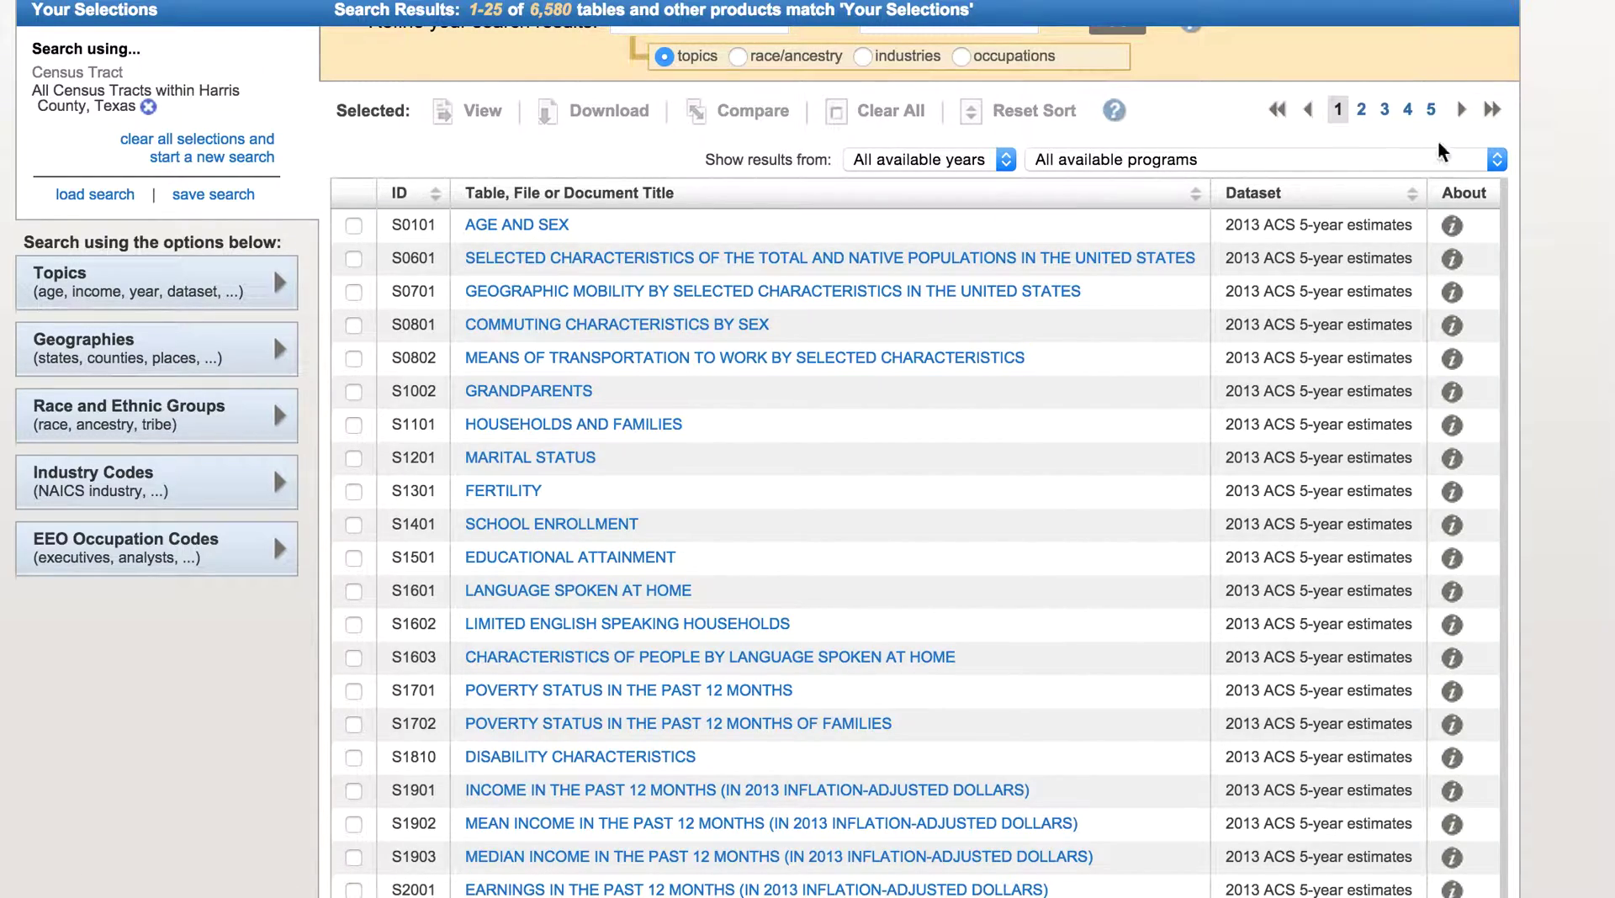
scroll(775, 209, up, 1)
scroll(668, 318, down, 3)
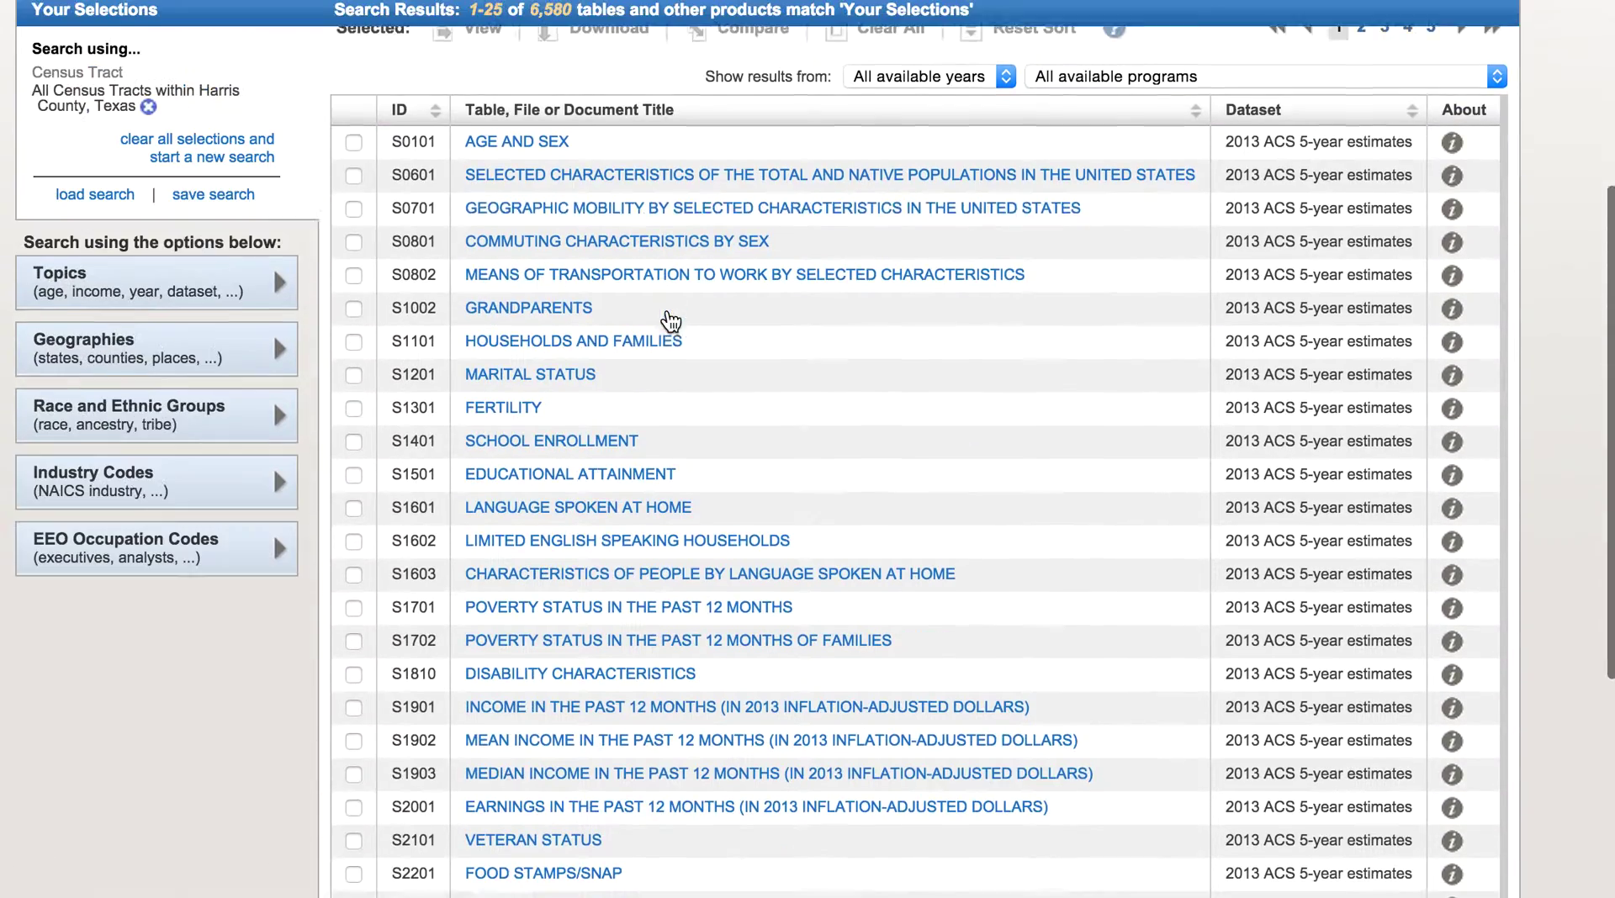
scroll(667, 318, up, 1)
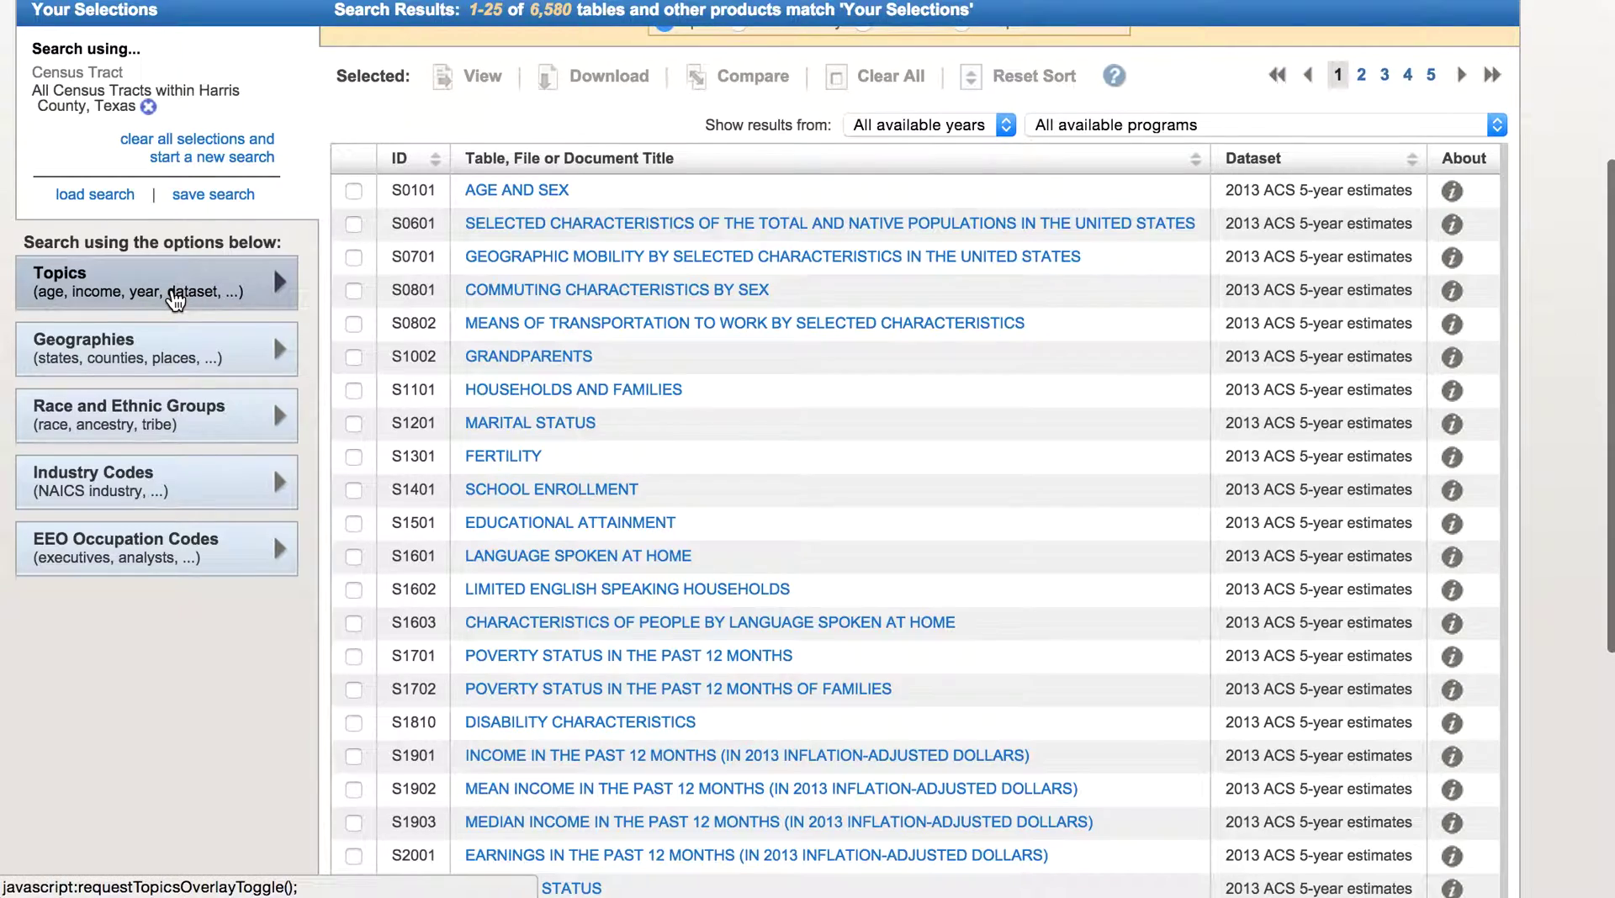
Add the Educational Attainment topic, found under People and Education, to the search selections.
click(174, 300)
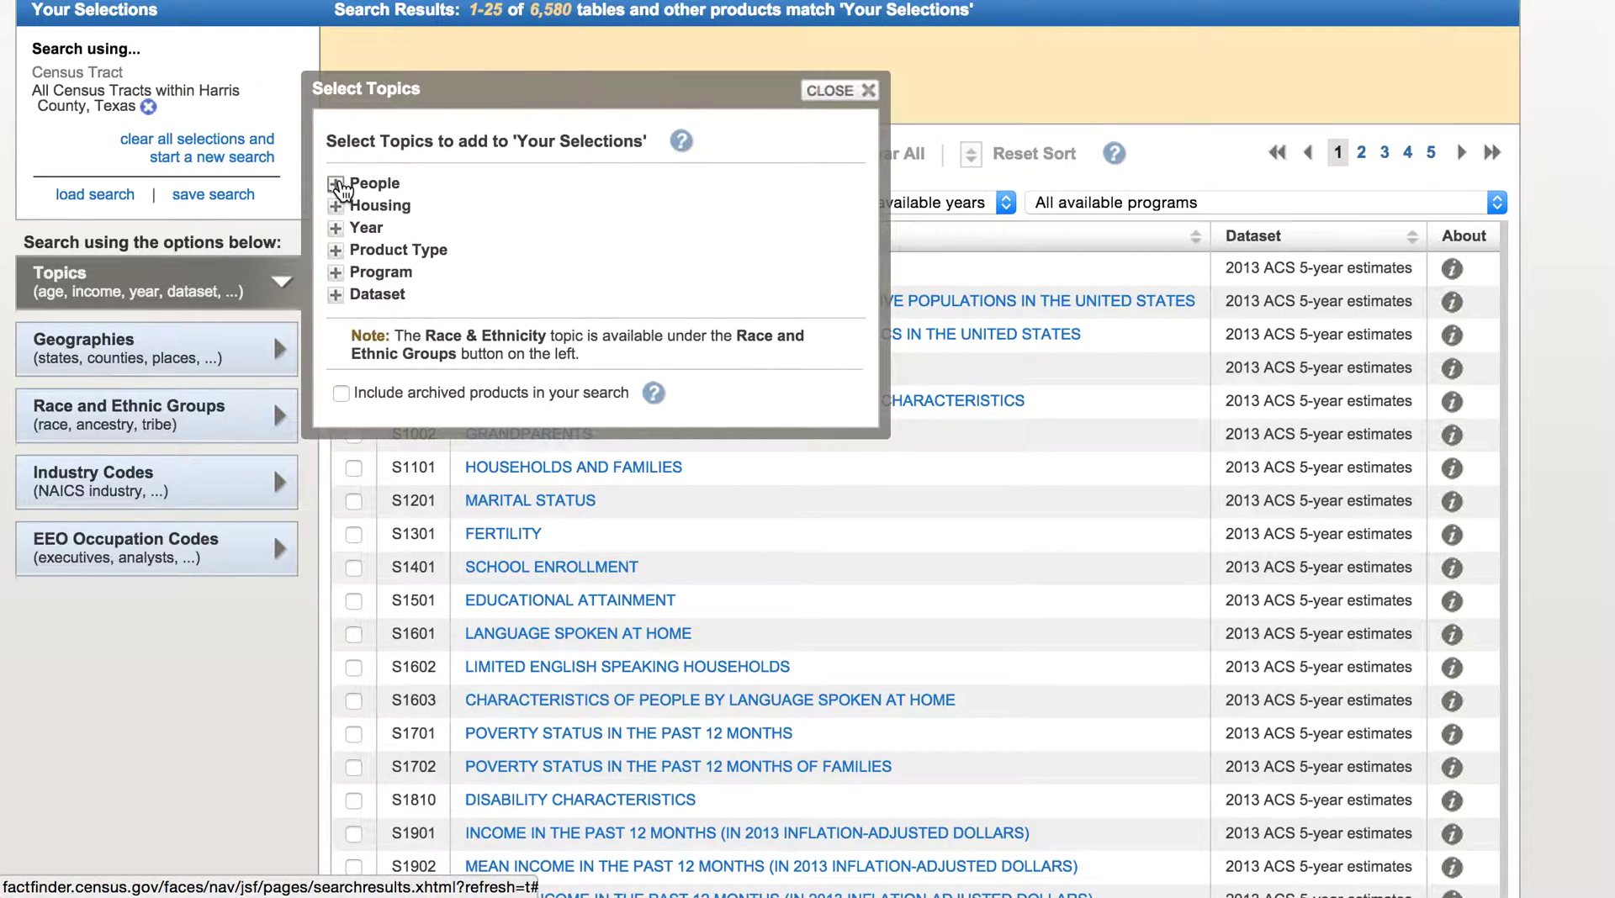
click(336, 184)
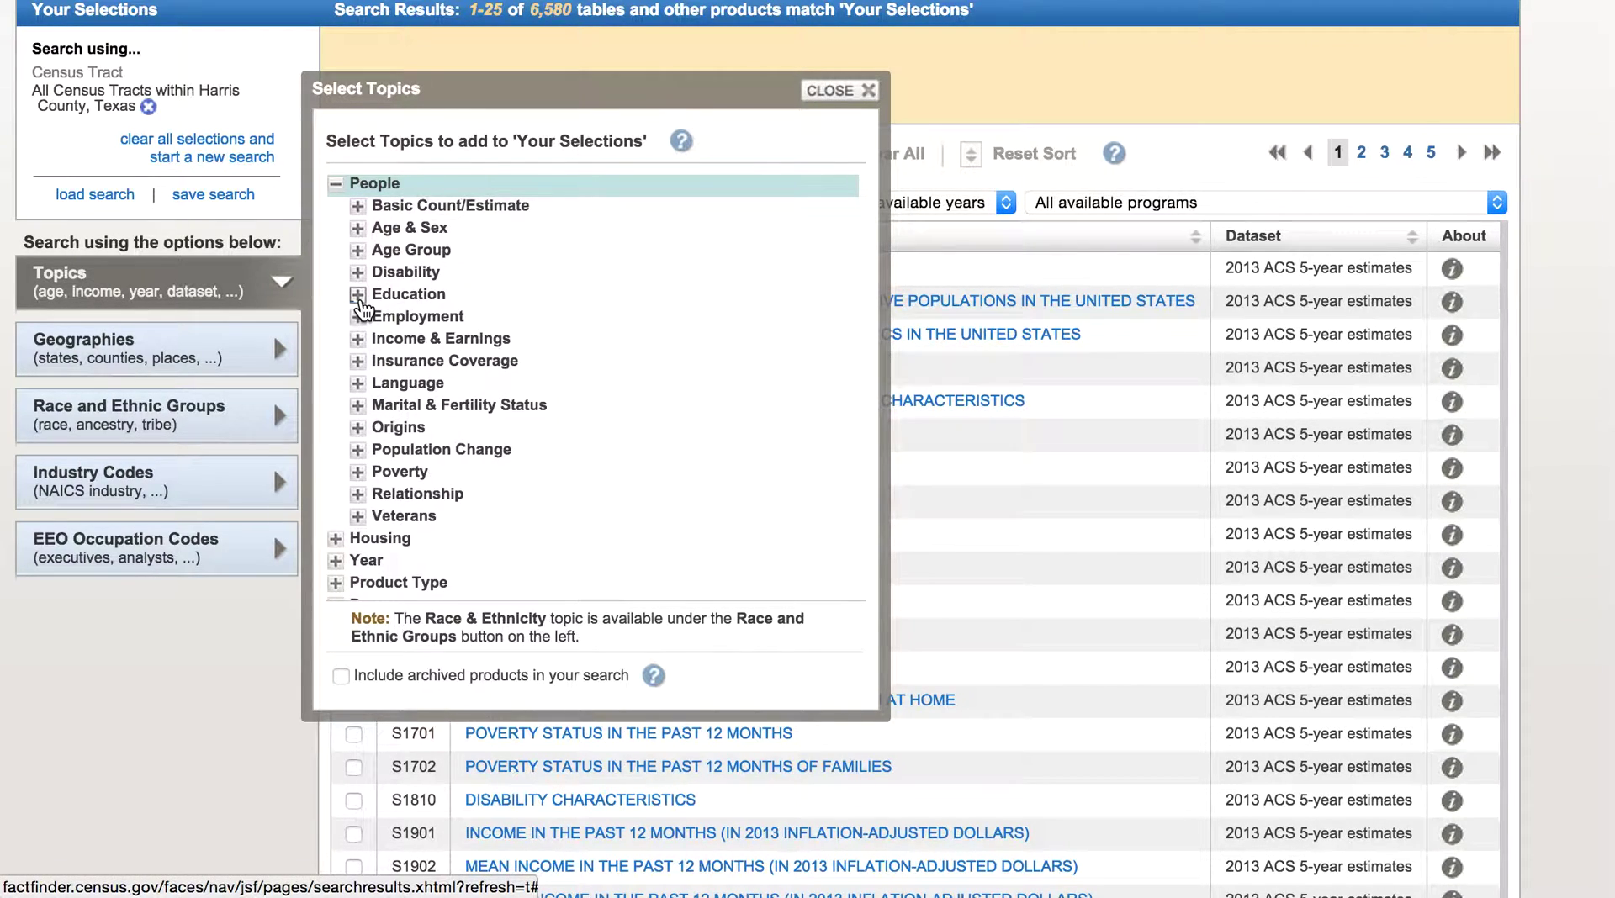
click(359, 300)
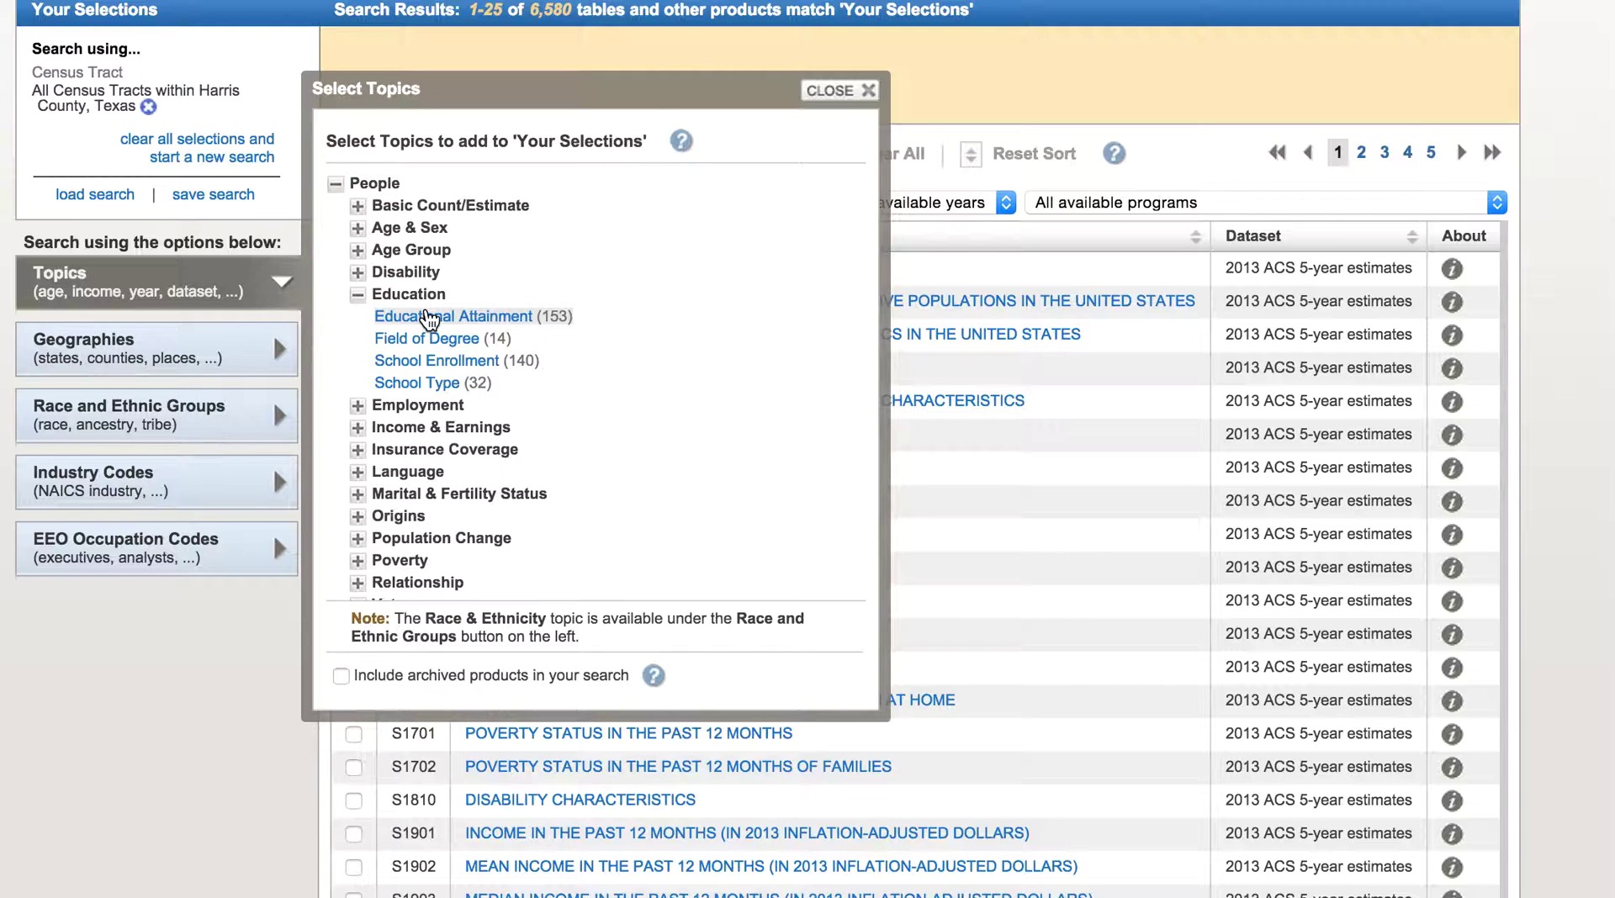
click(427, 316)
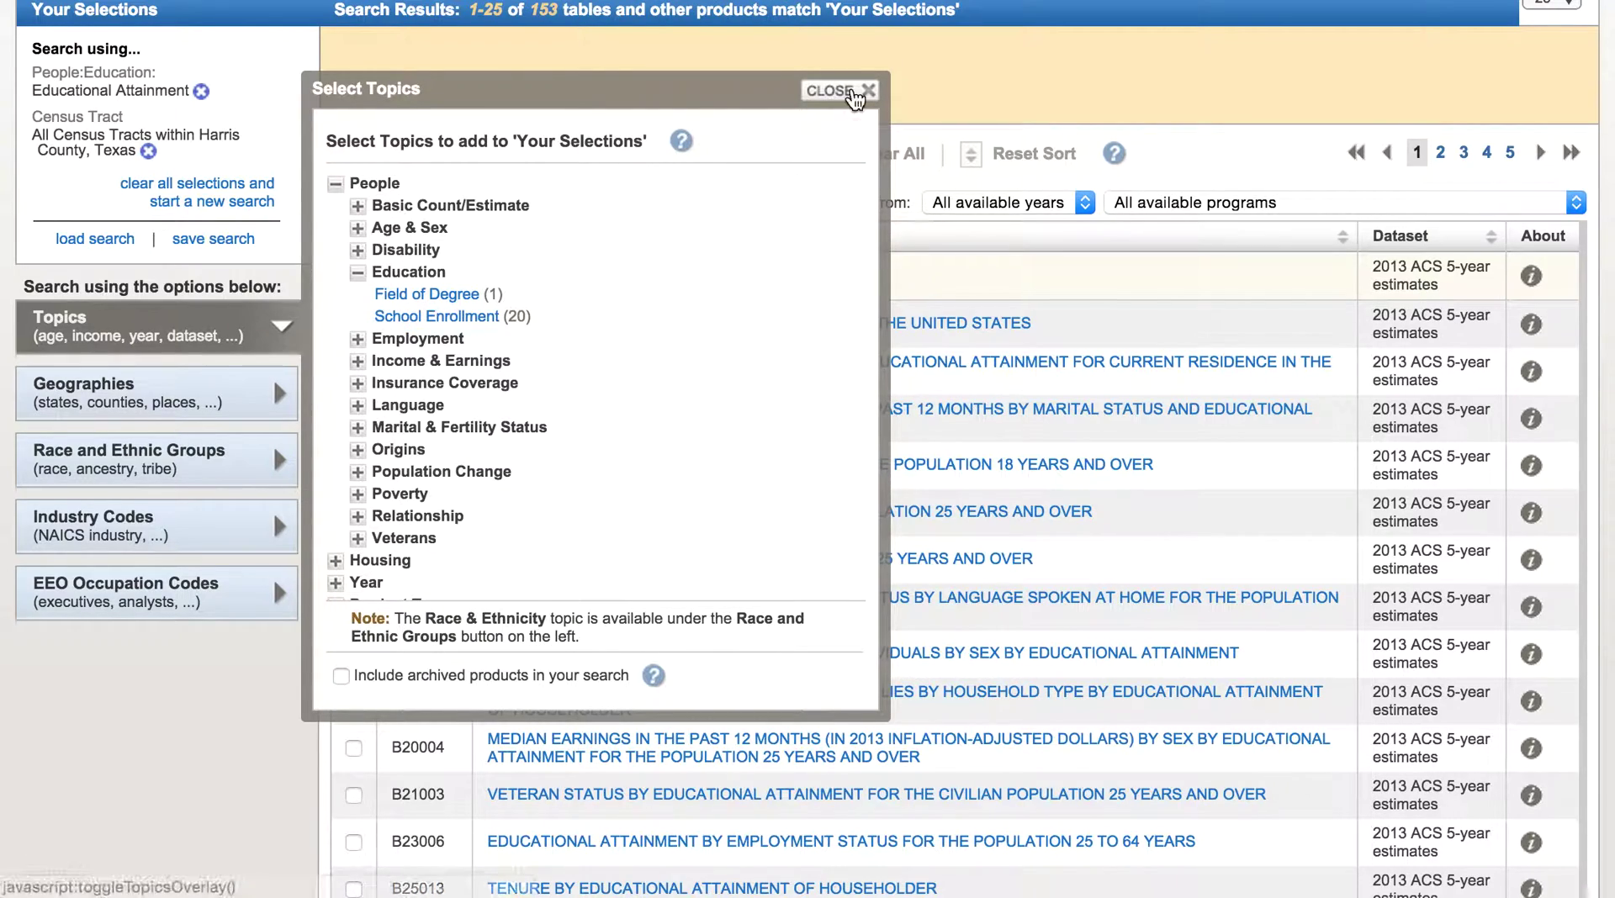
Close the topic selection and review the educational attainment tables listed for the Harris County census tracts.
click(841, 90)
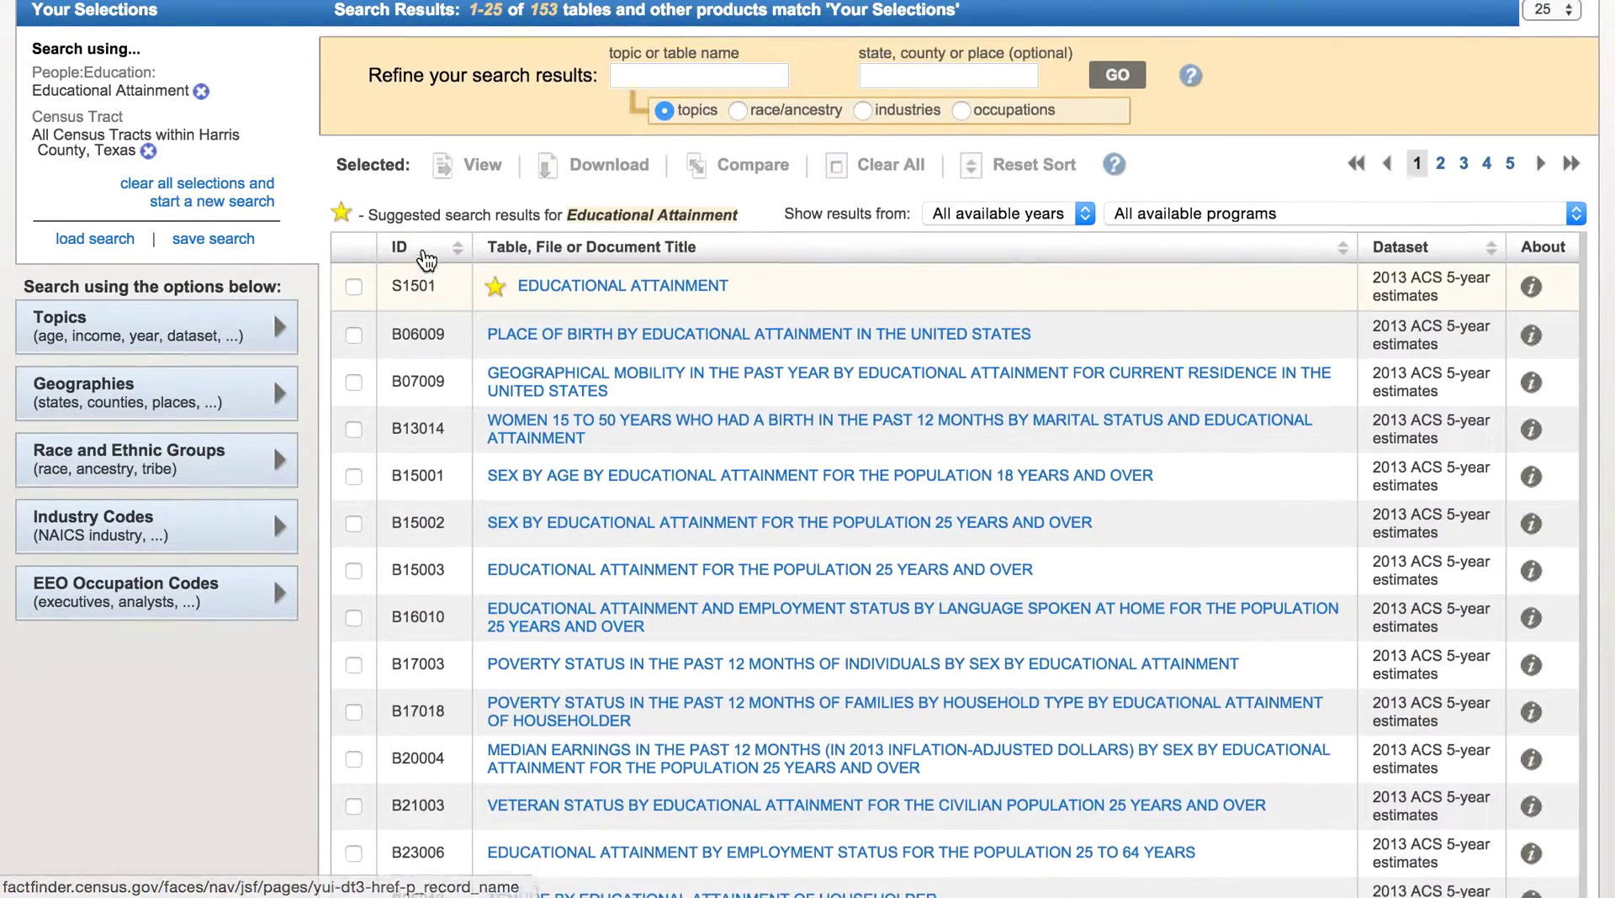
scroll(423, 248, up, 1)
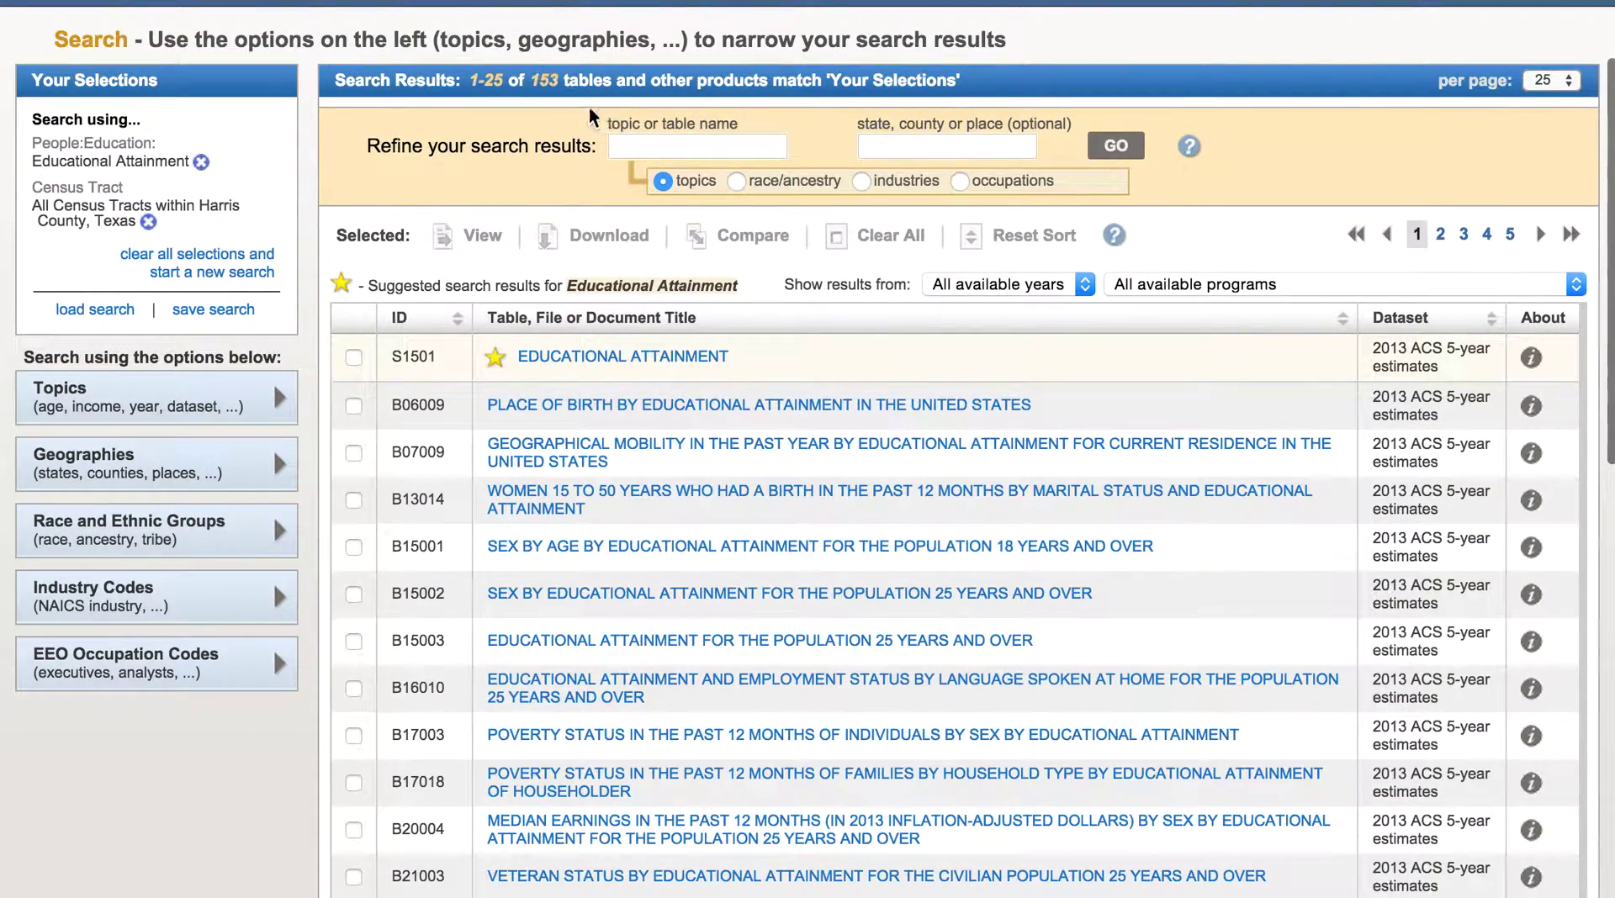
scroll(712, 541, down, 1)
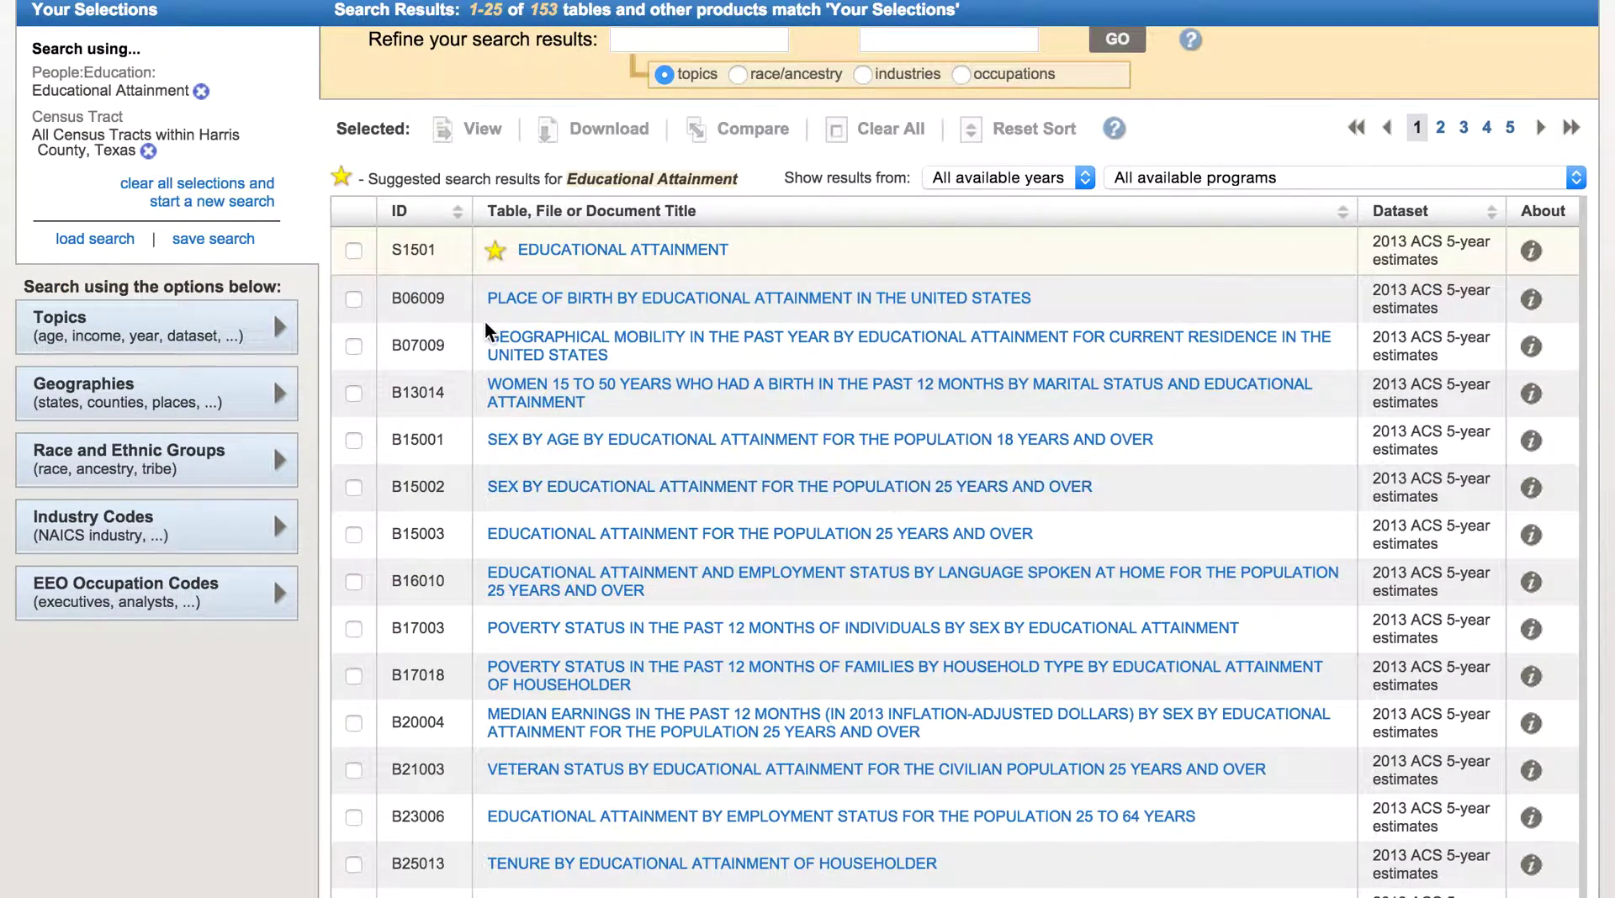
scroll(352, 187, up, 1)
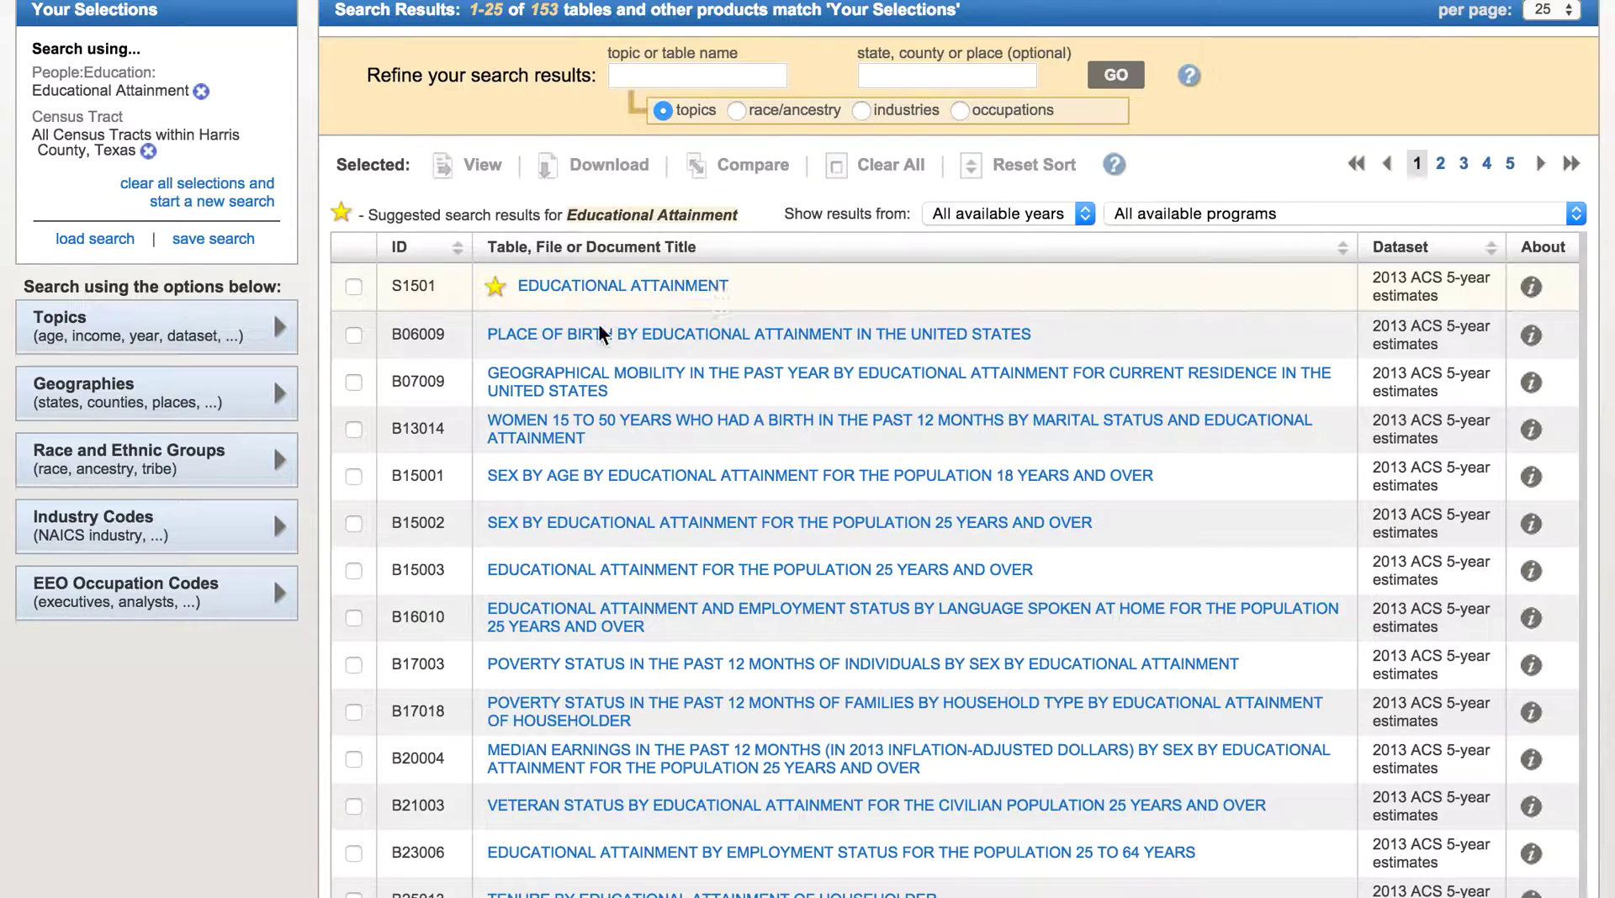
Check which Year and Dataset options the topic filters offer, and close the topic selection without adding any.
click(162, 322)
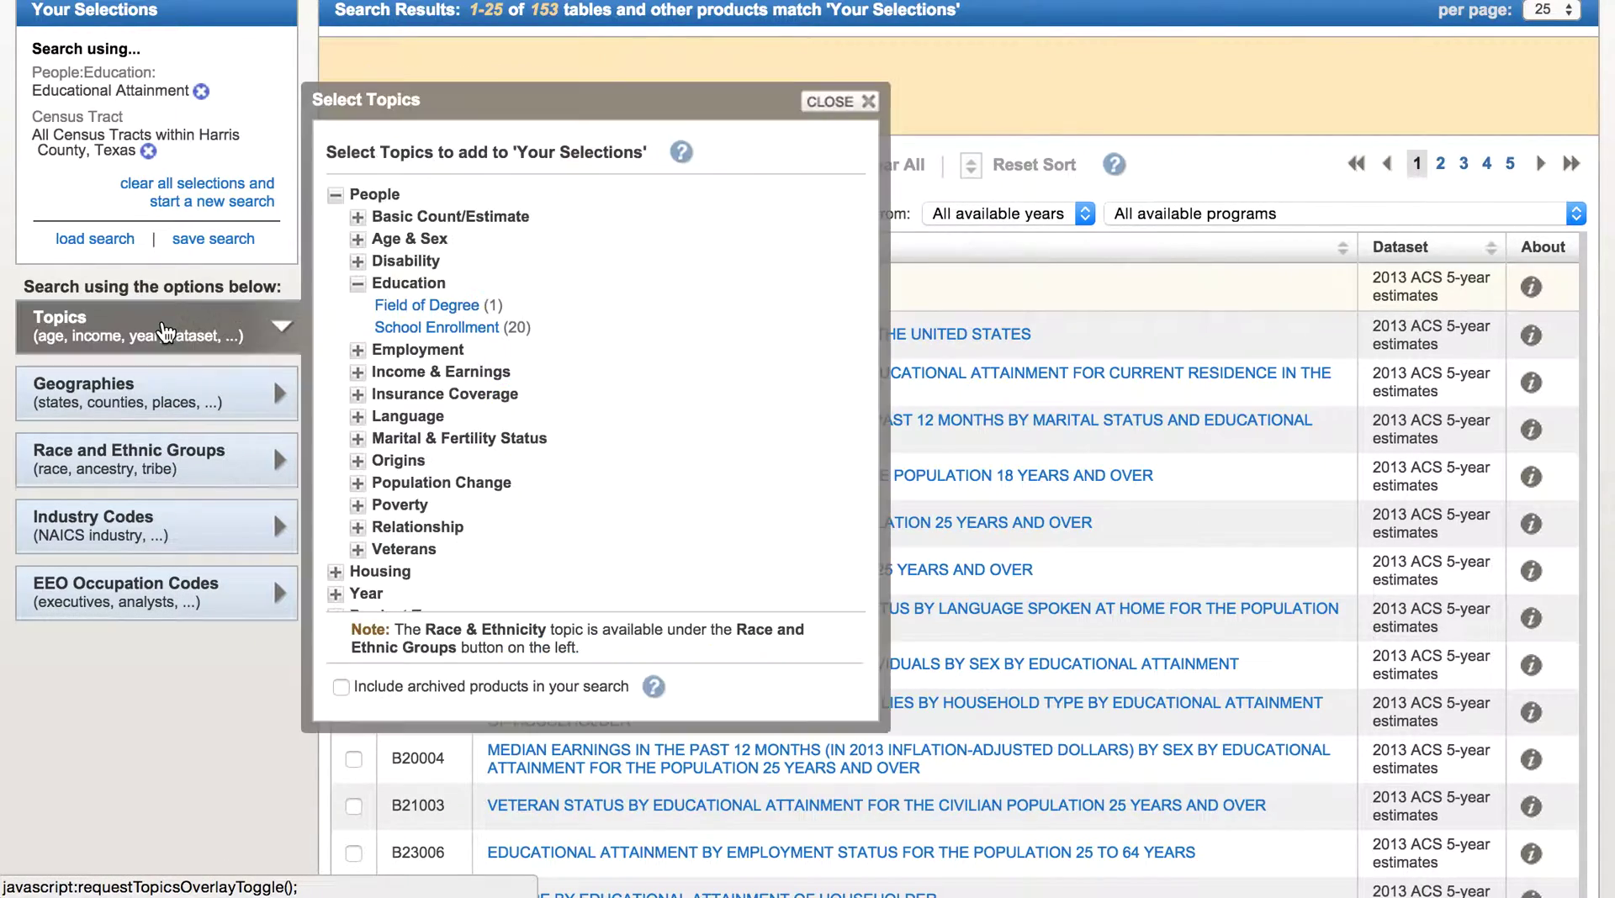
scroll(353, 605, down, 1)
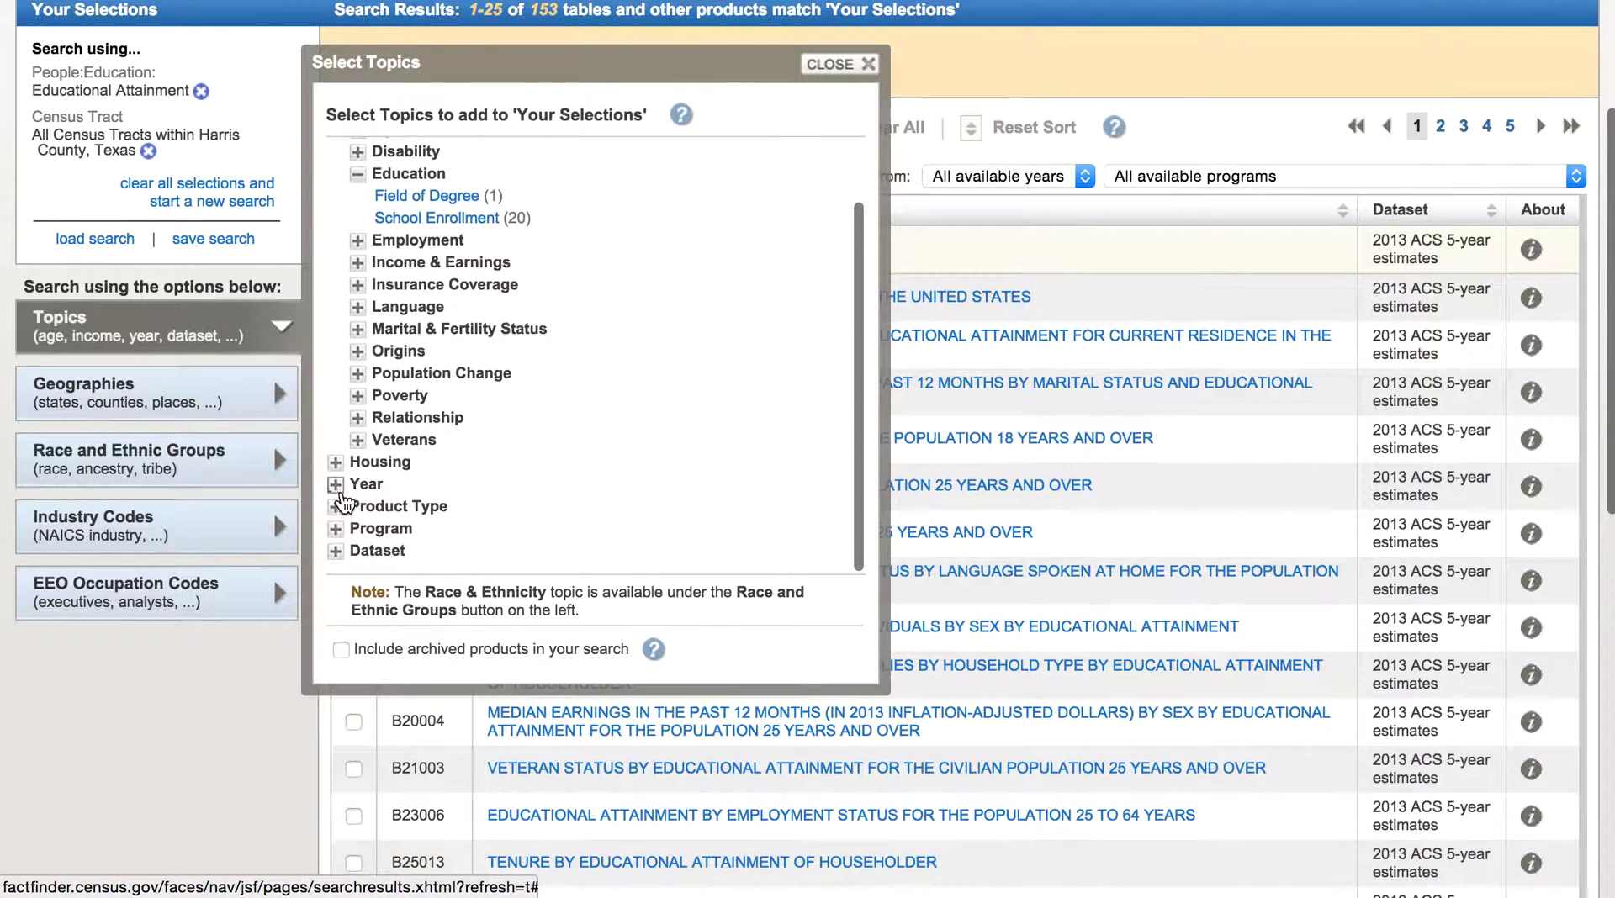
click(335, 484)
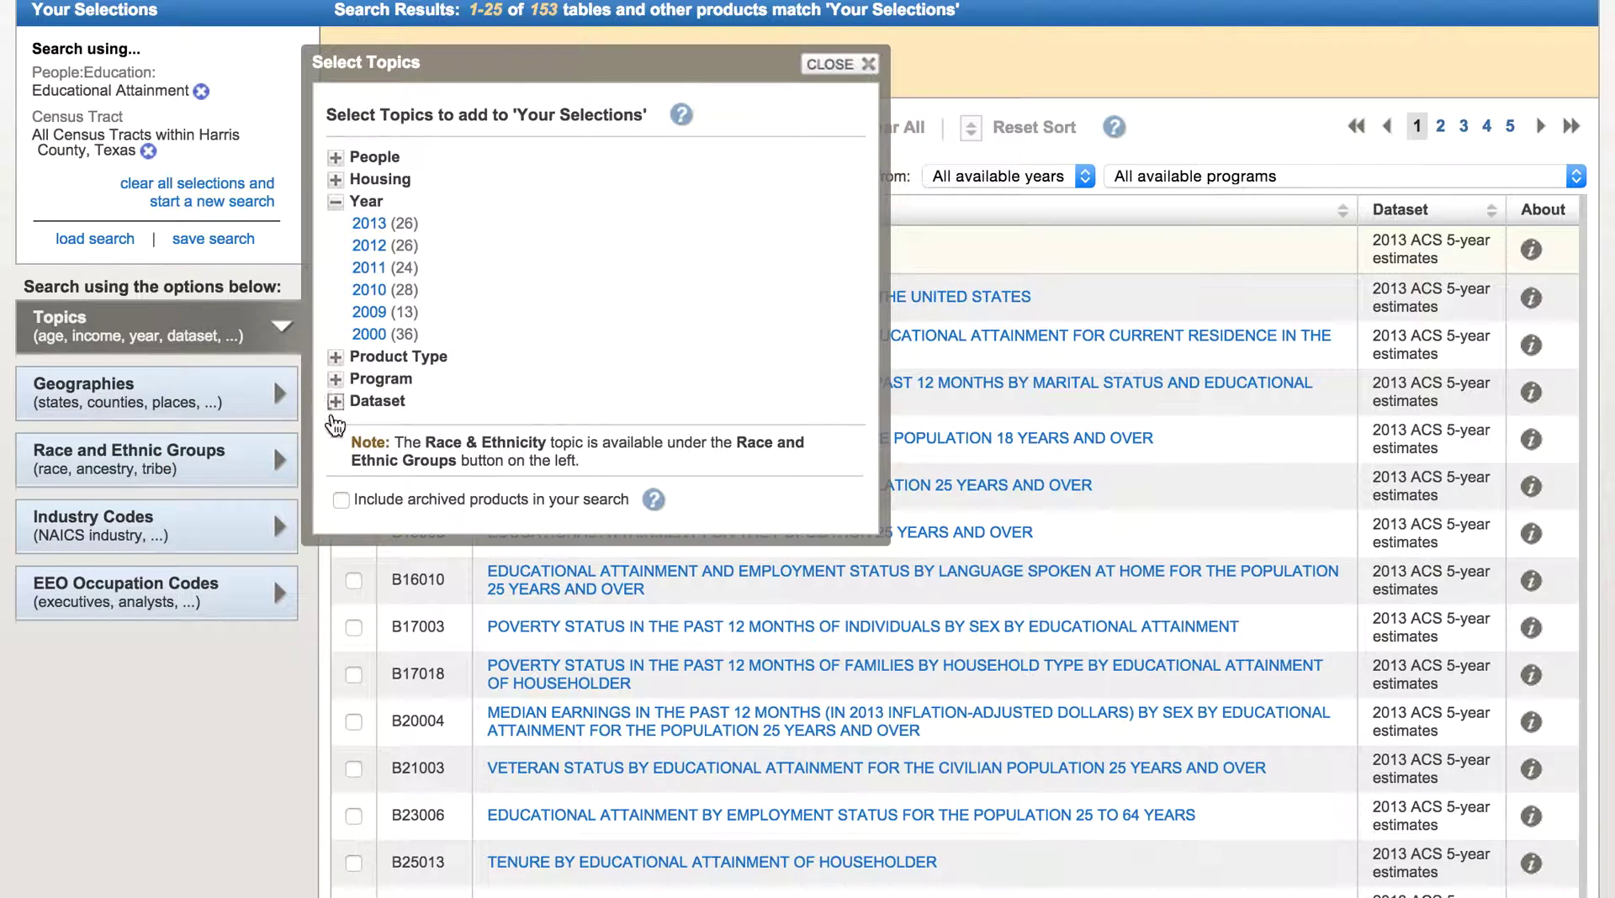
click(335, 401)
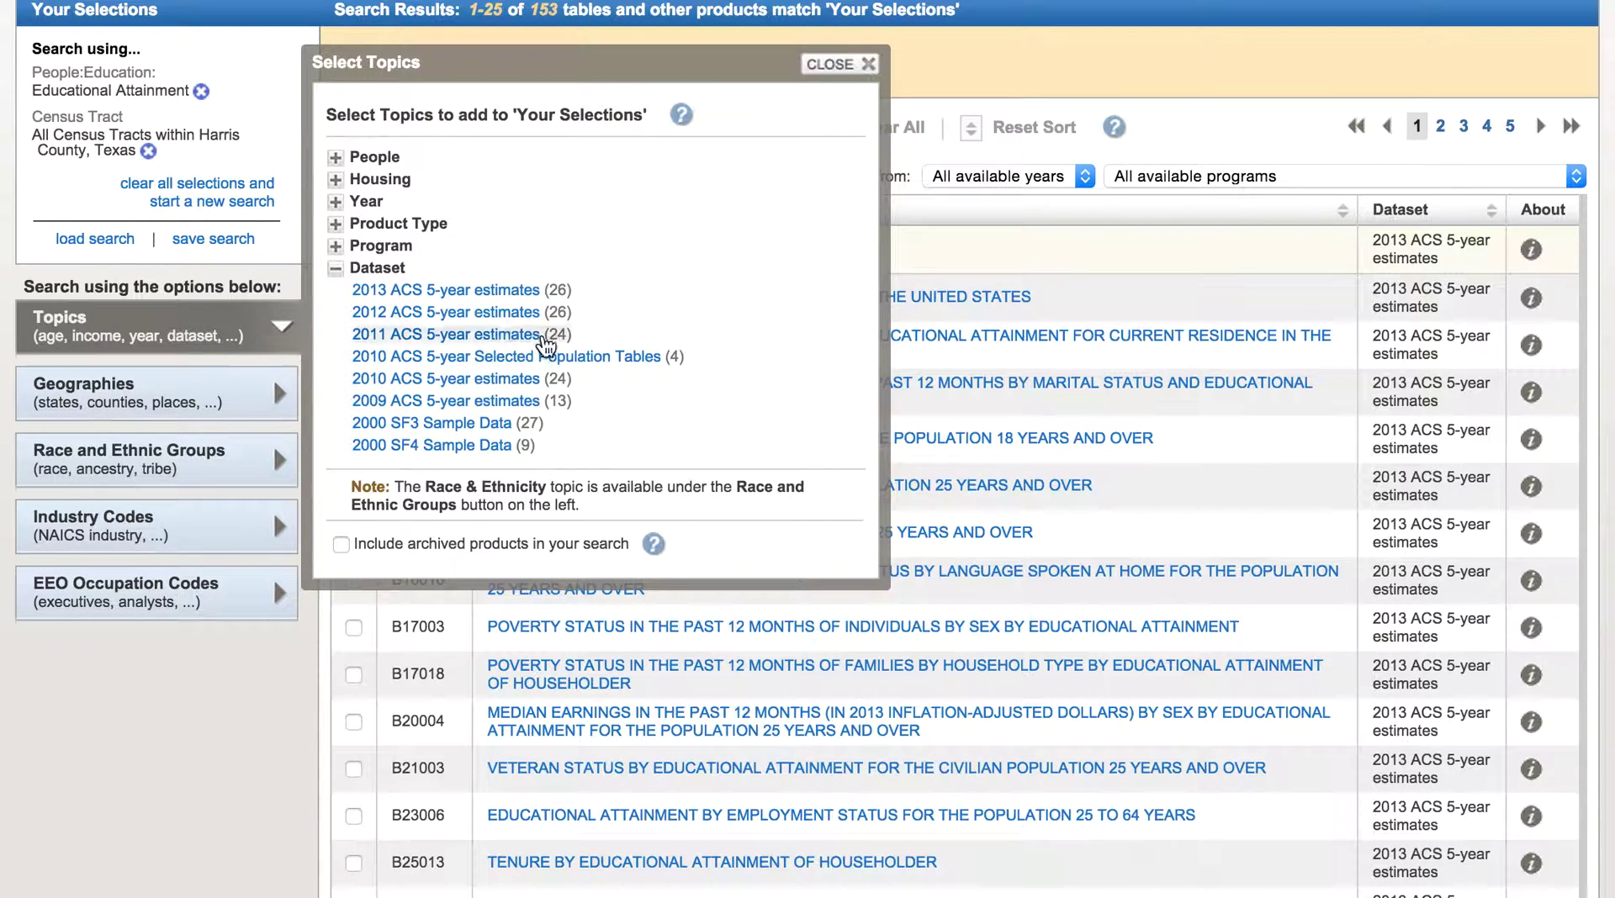
click(864, 64)
Open table S1501, Educational Attainment, from the search results and read through its rows down to the explanation of symbols.
scroll(840, 445, up, 3)
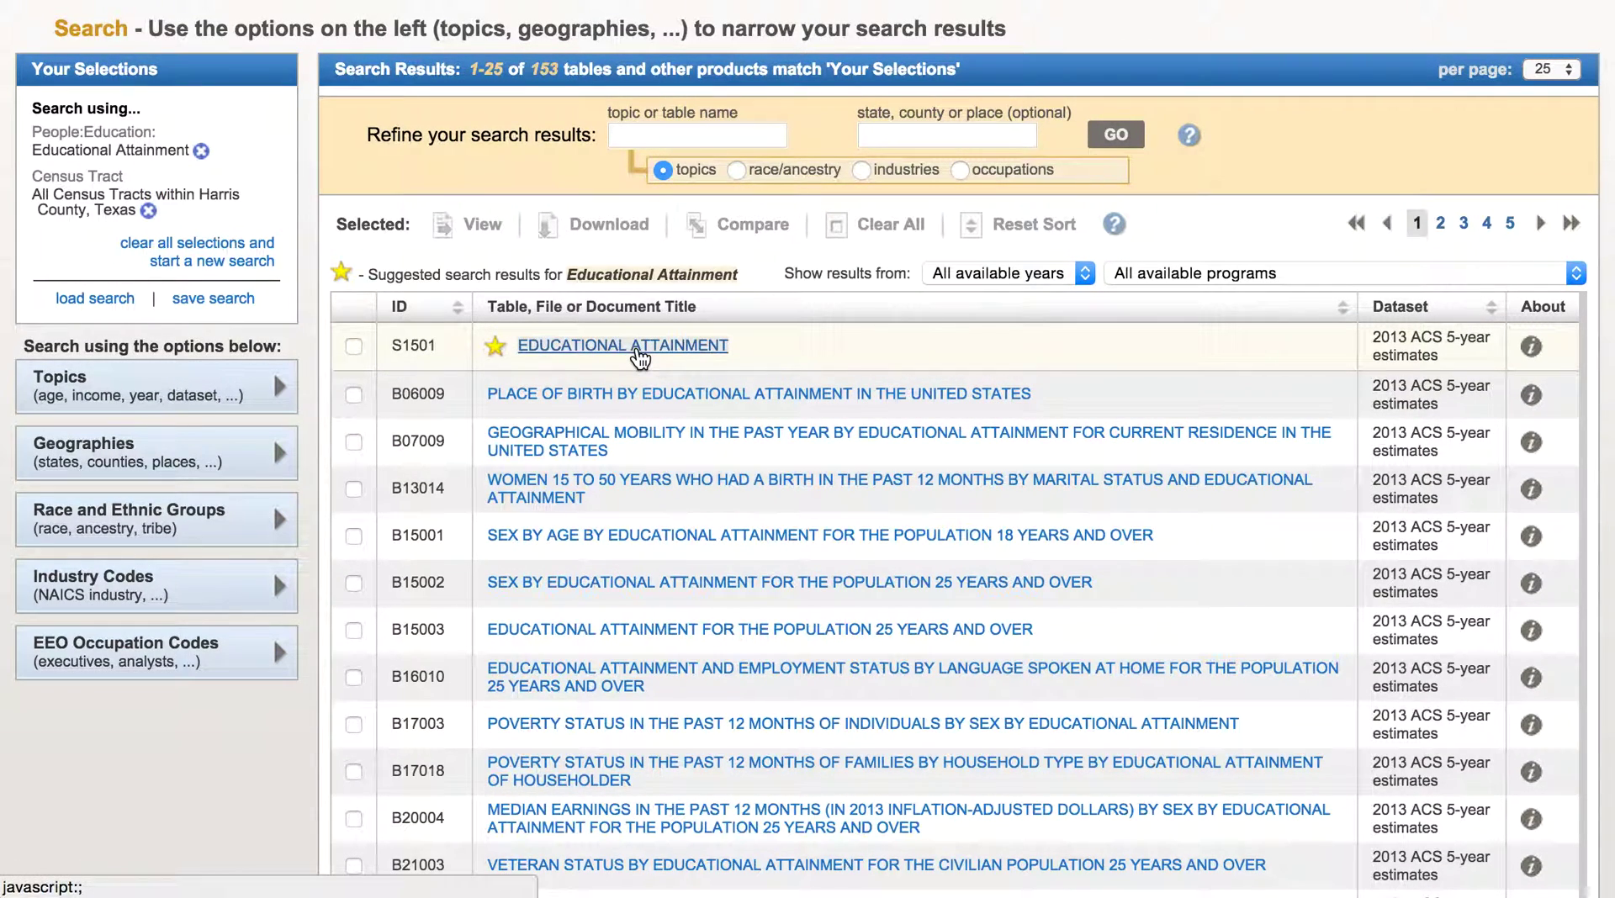
click(635, 348)
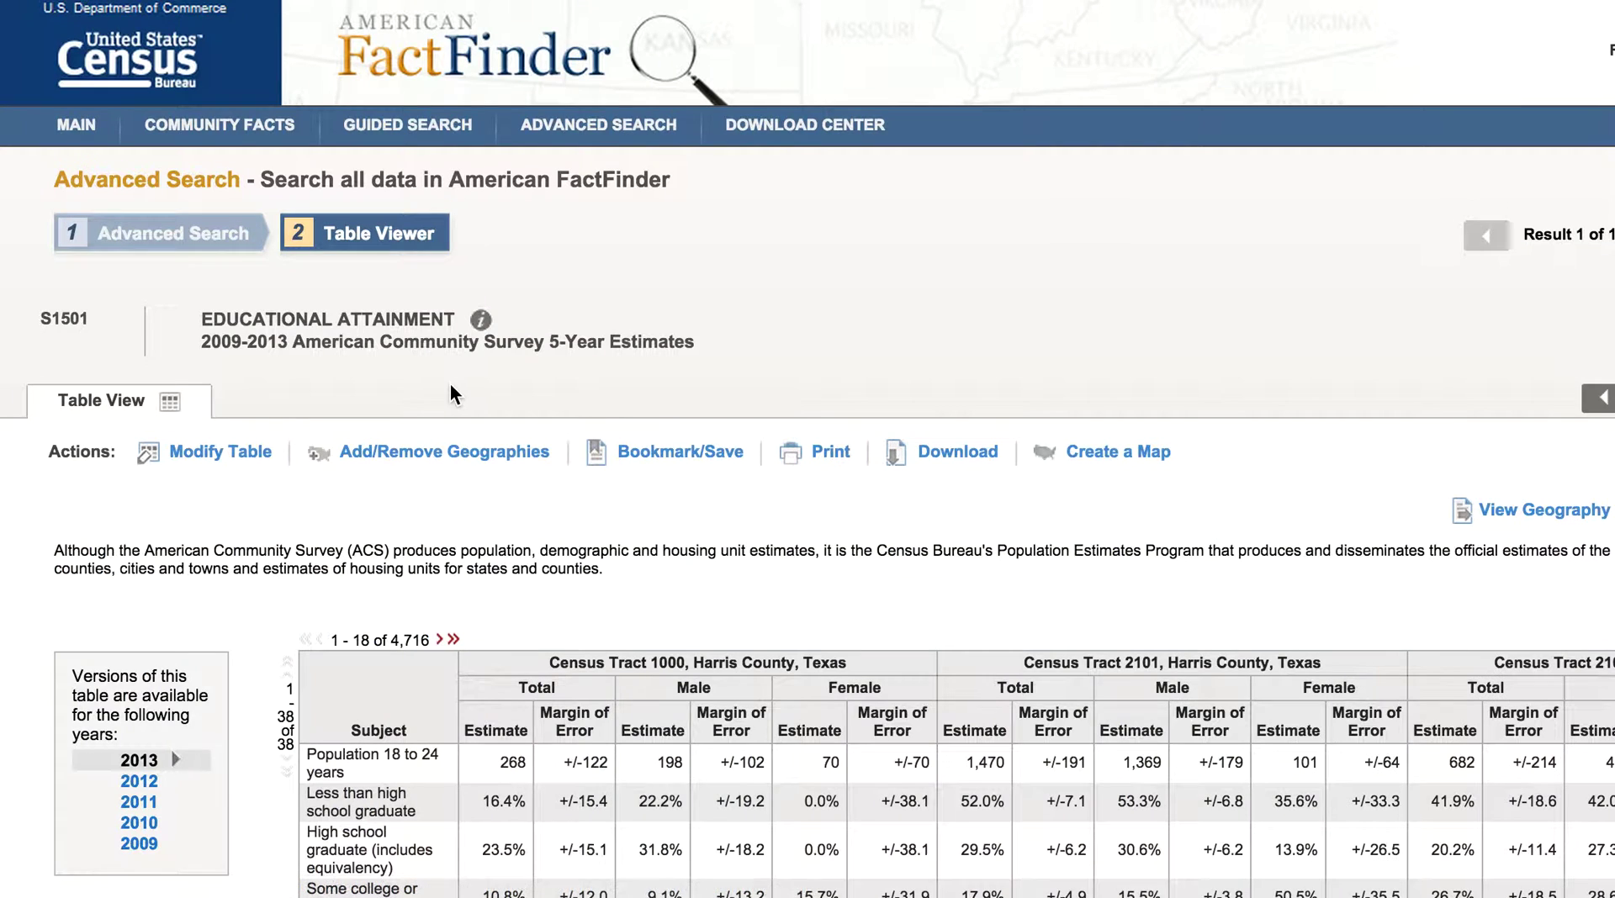
scroll(490, 498, down, 6)
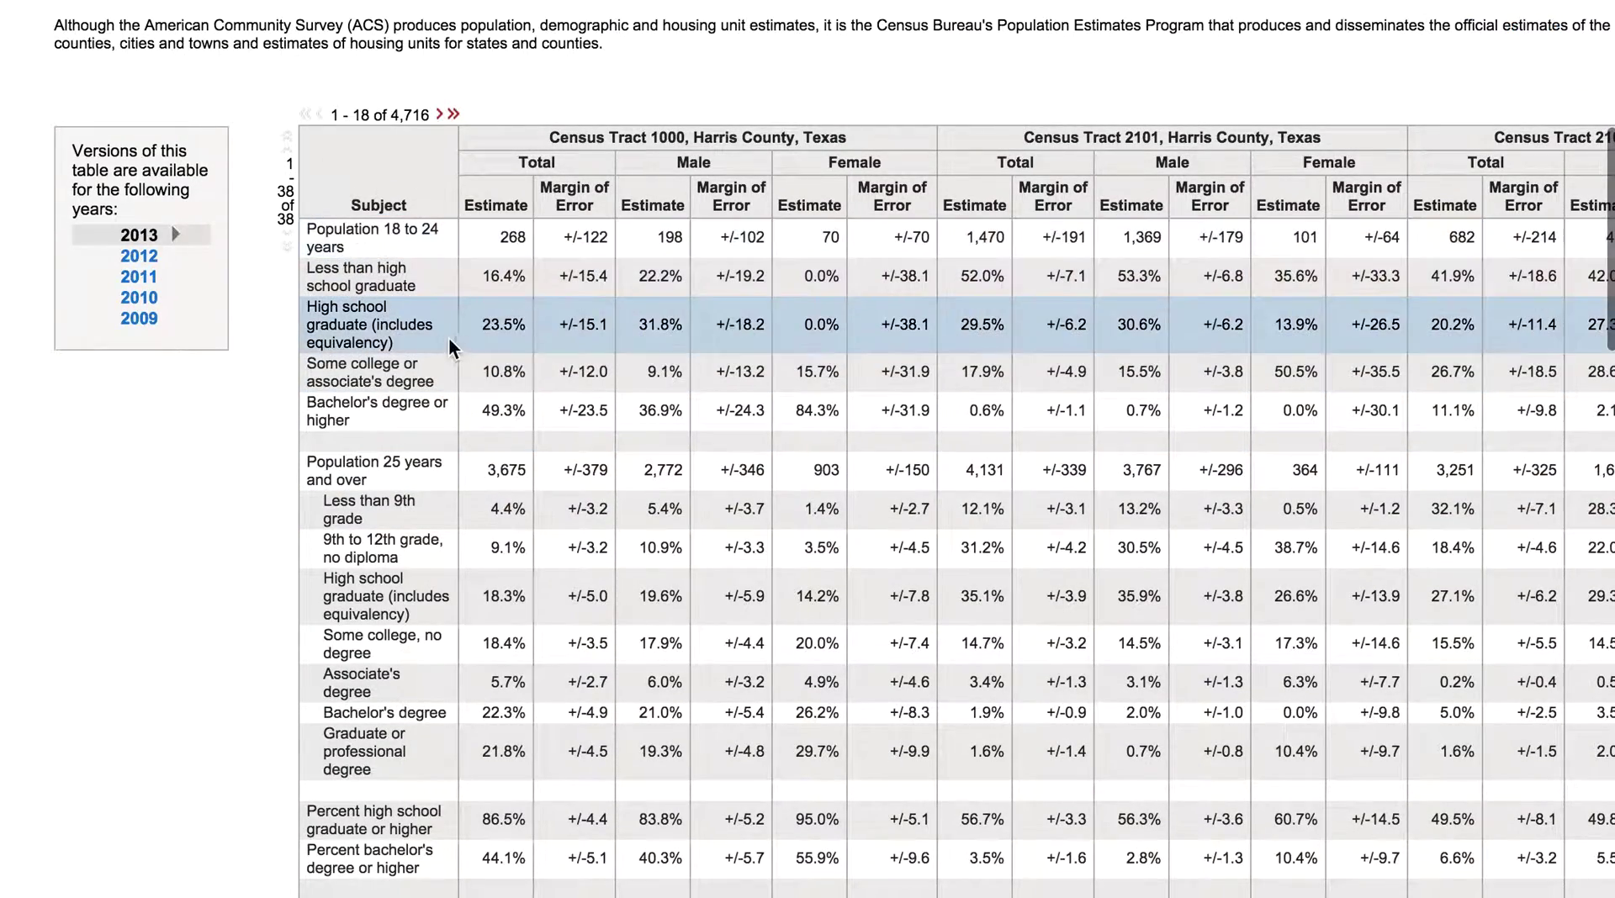
scroll(836, 452, down, 1)
scroll(836, 452, up, 1)
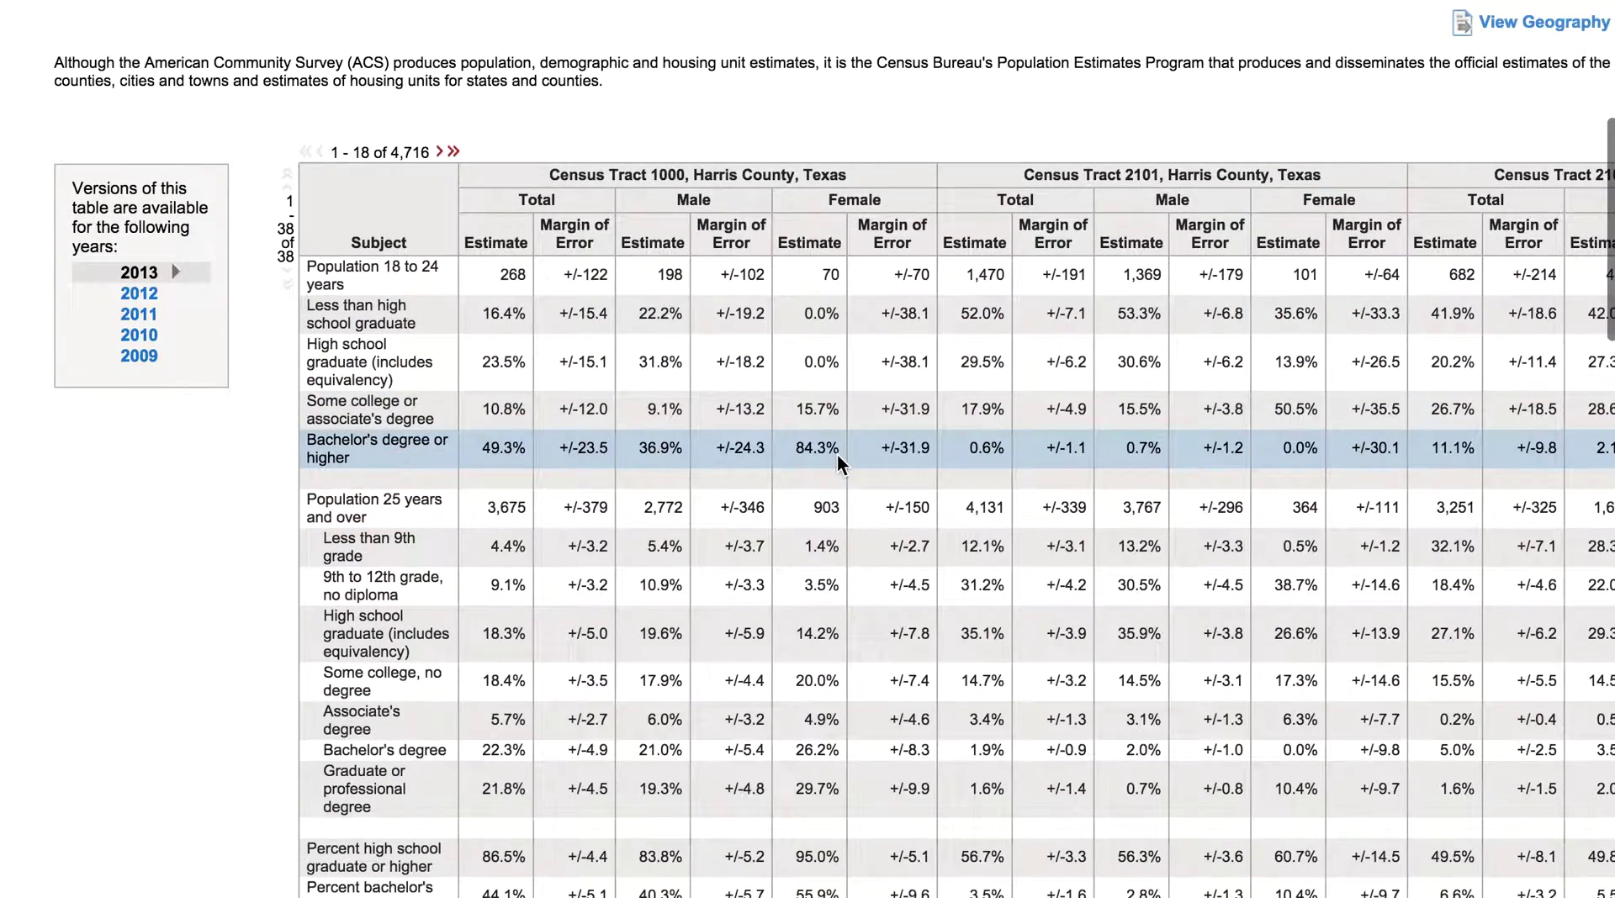
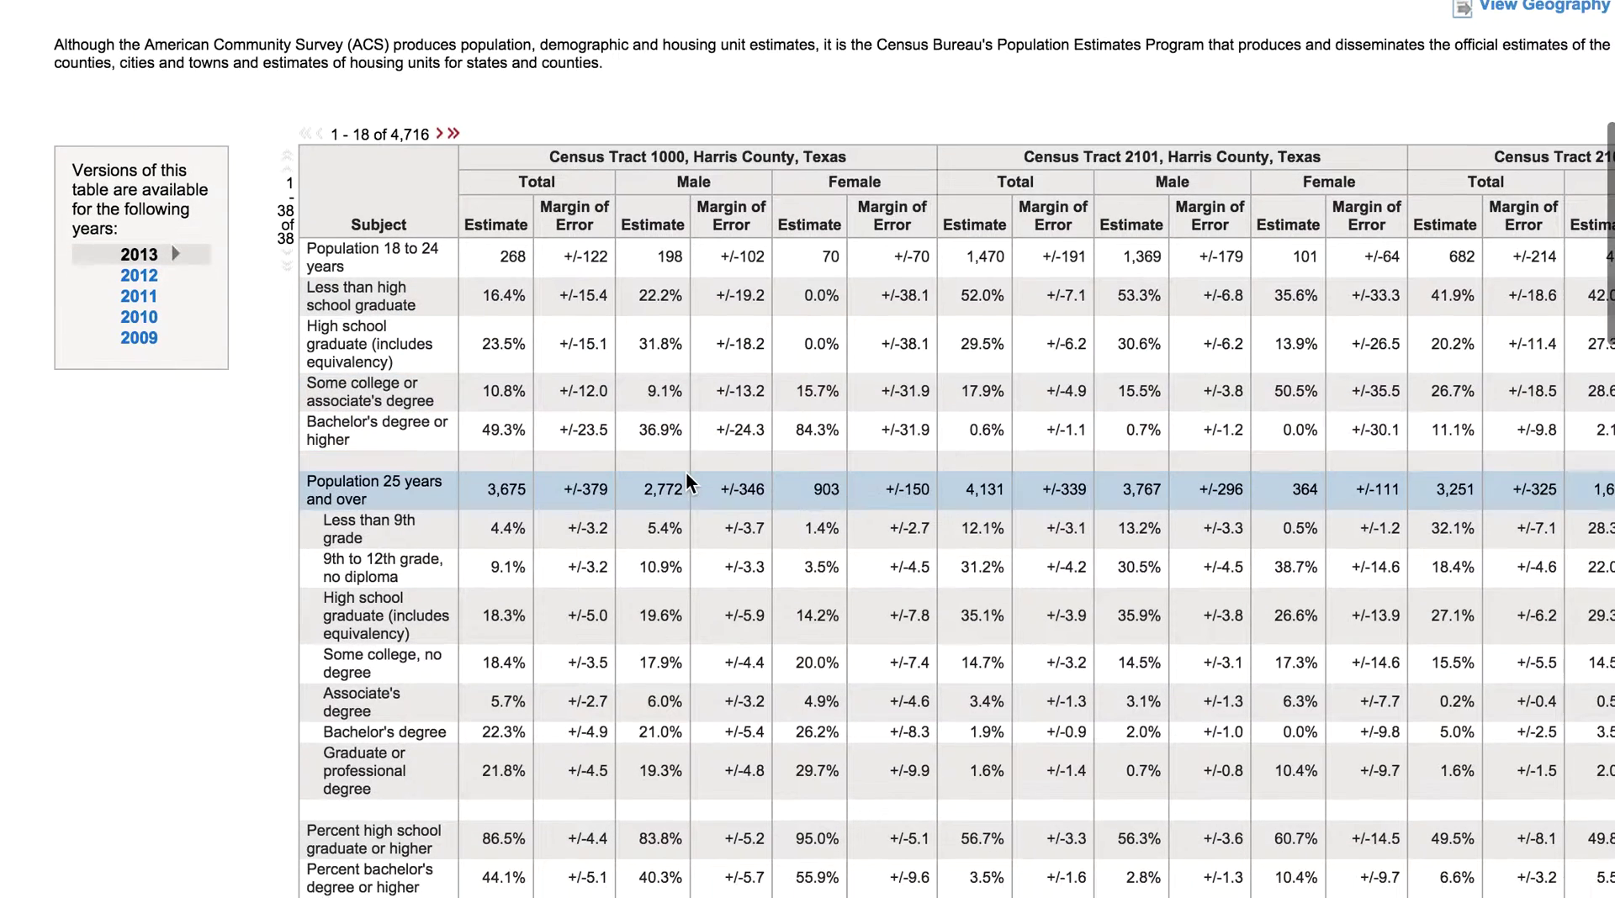
scroll(686, 481, up, 1)
scroll(685, 480, down, 10)
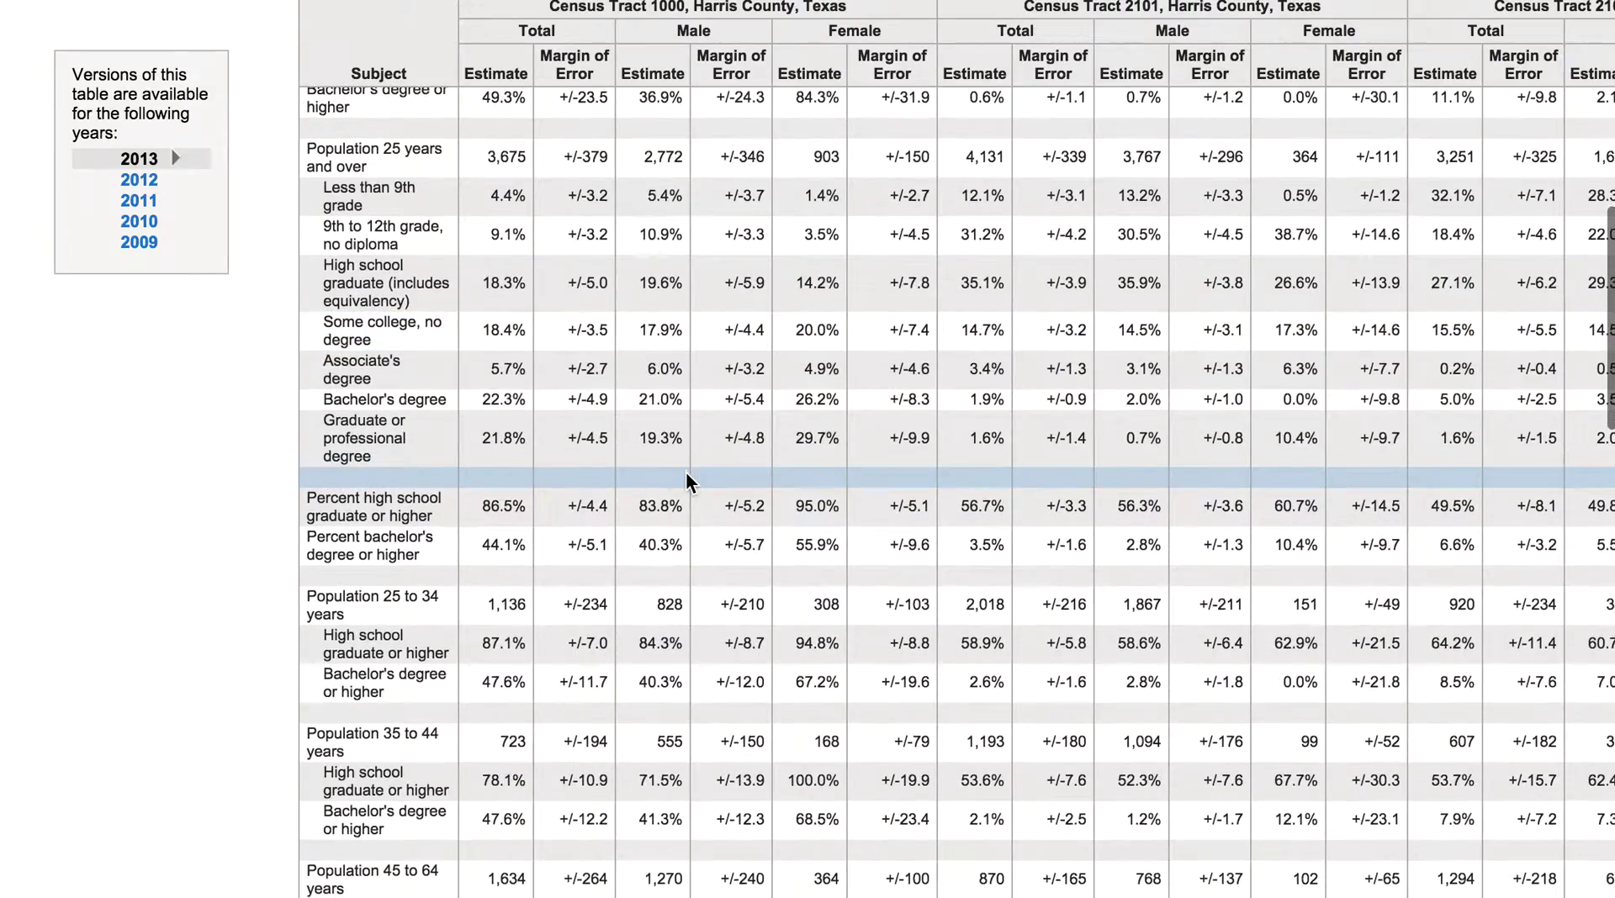
scroll(685, 481, down, 5)
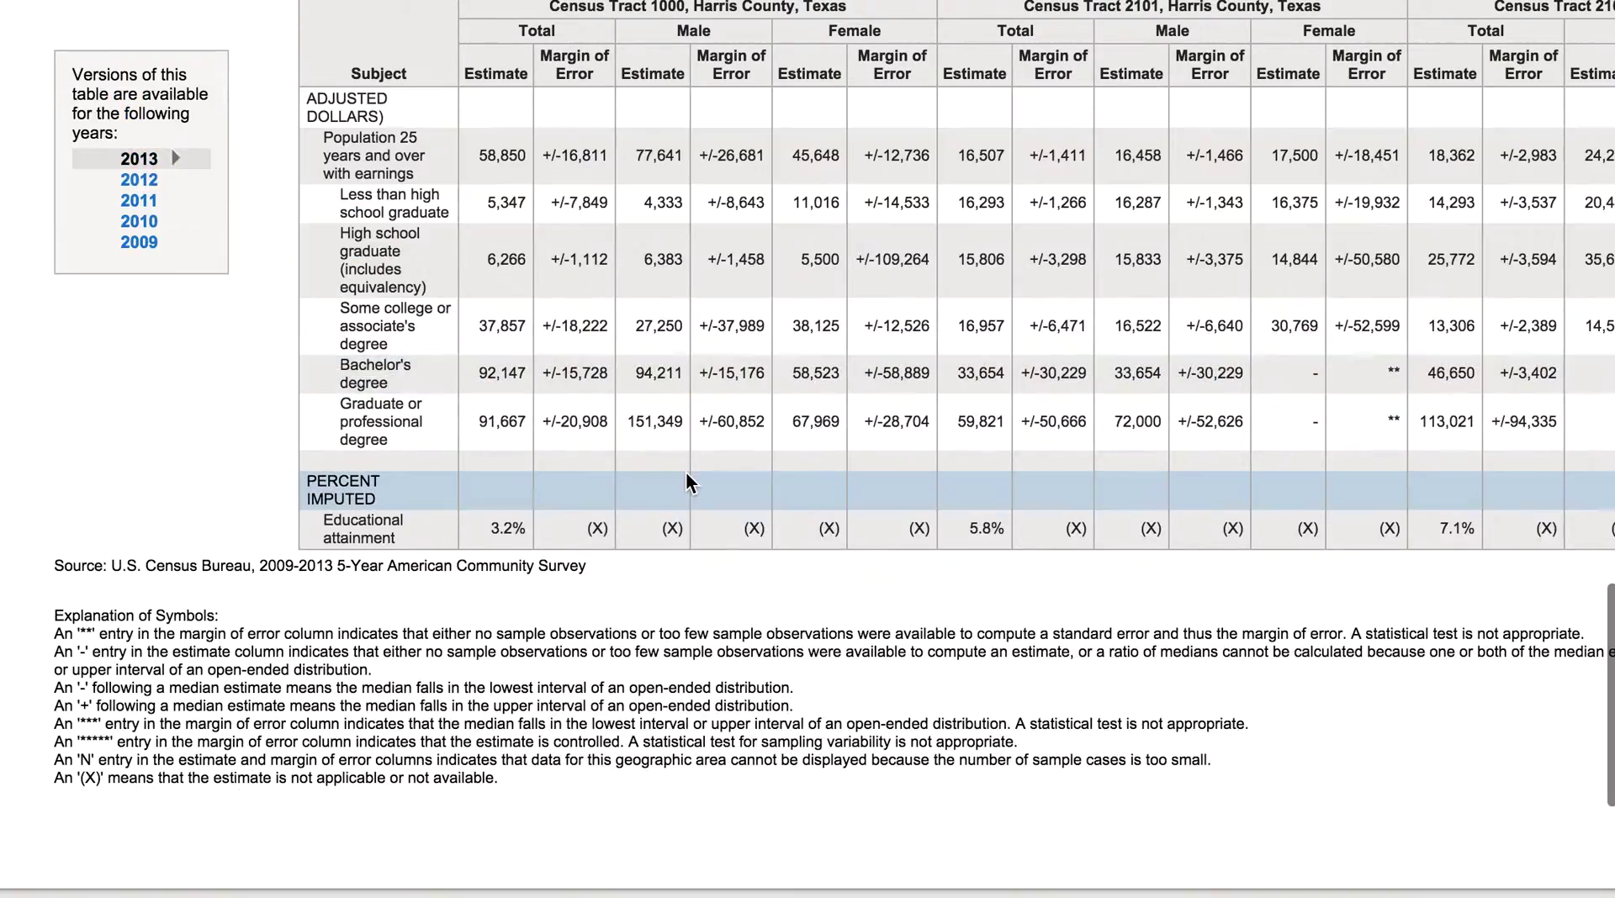
scroll(686, 475, up, 15)
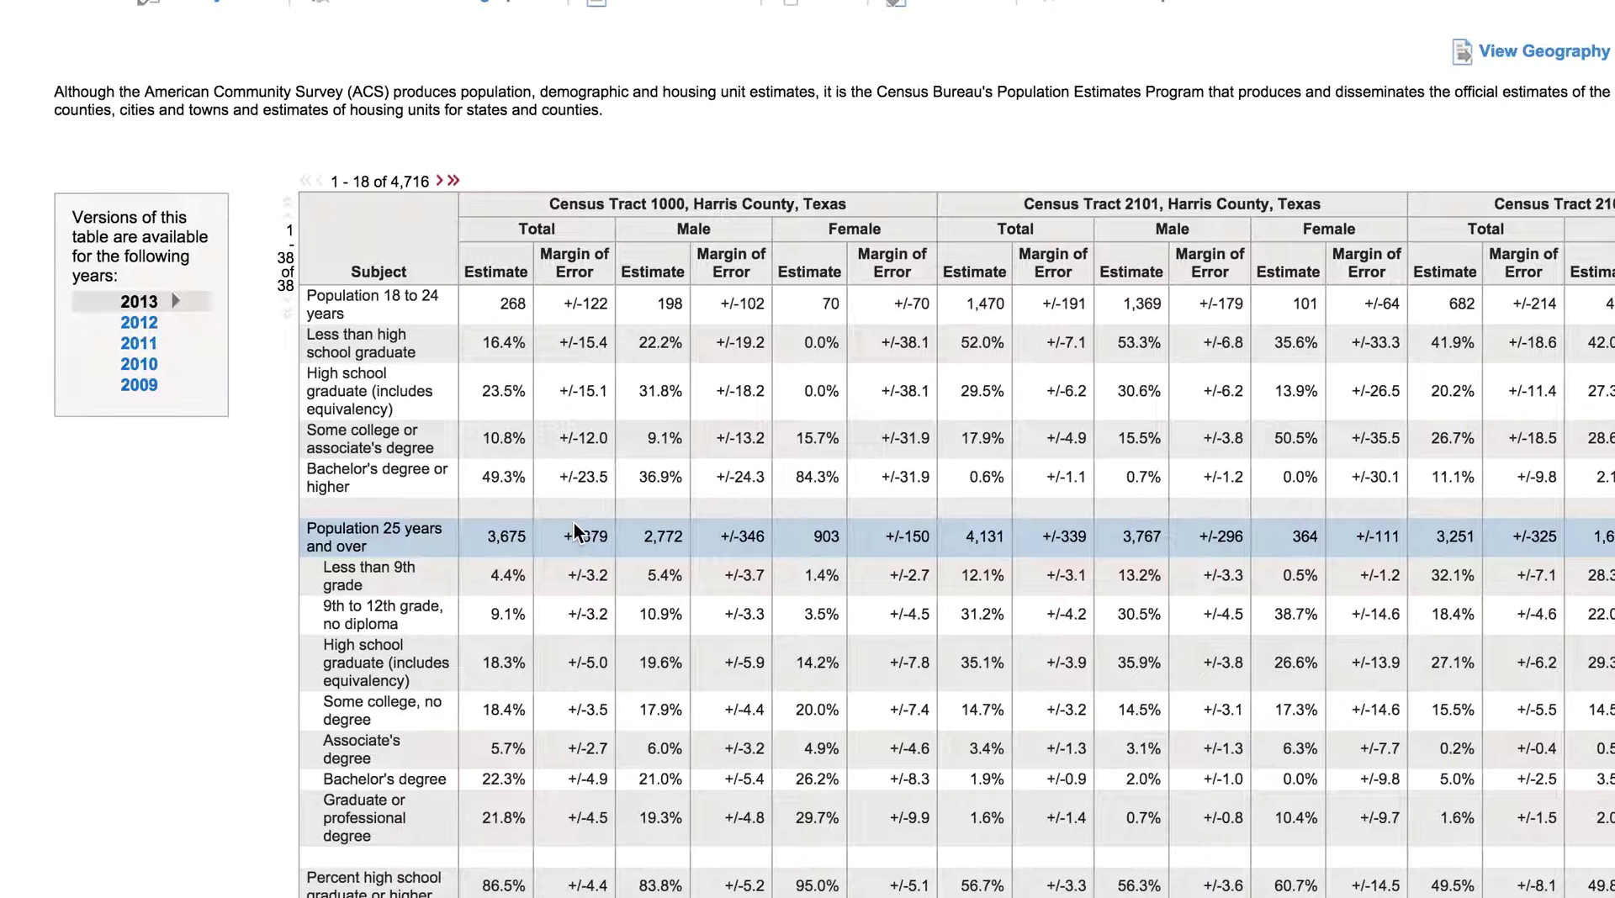
View the 2010 version of the table, return to the 2013 version and review its education-level rows.
click(141, 365)
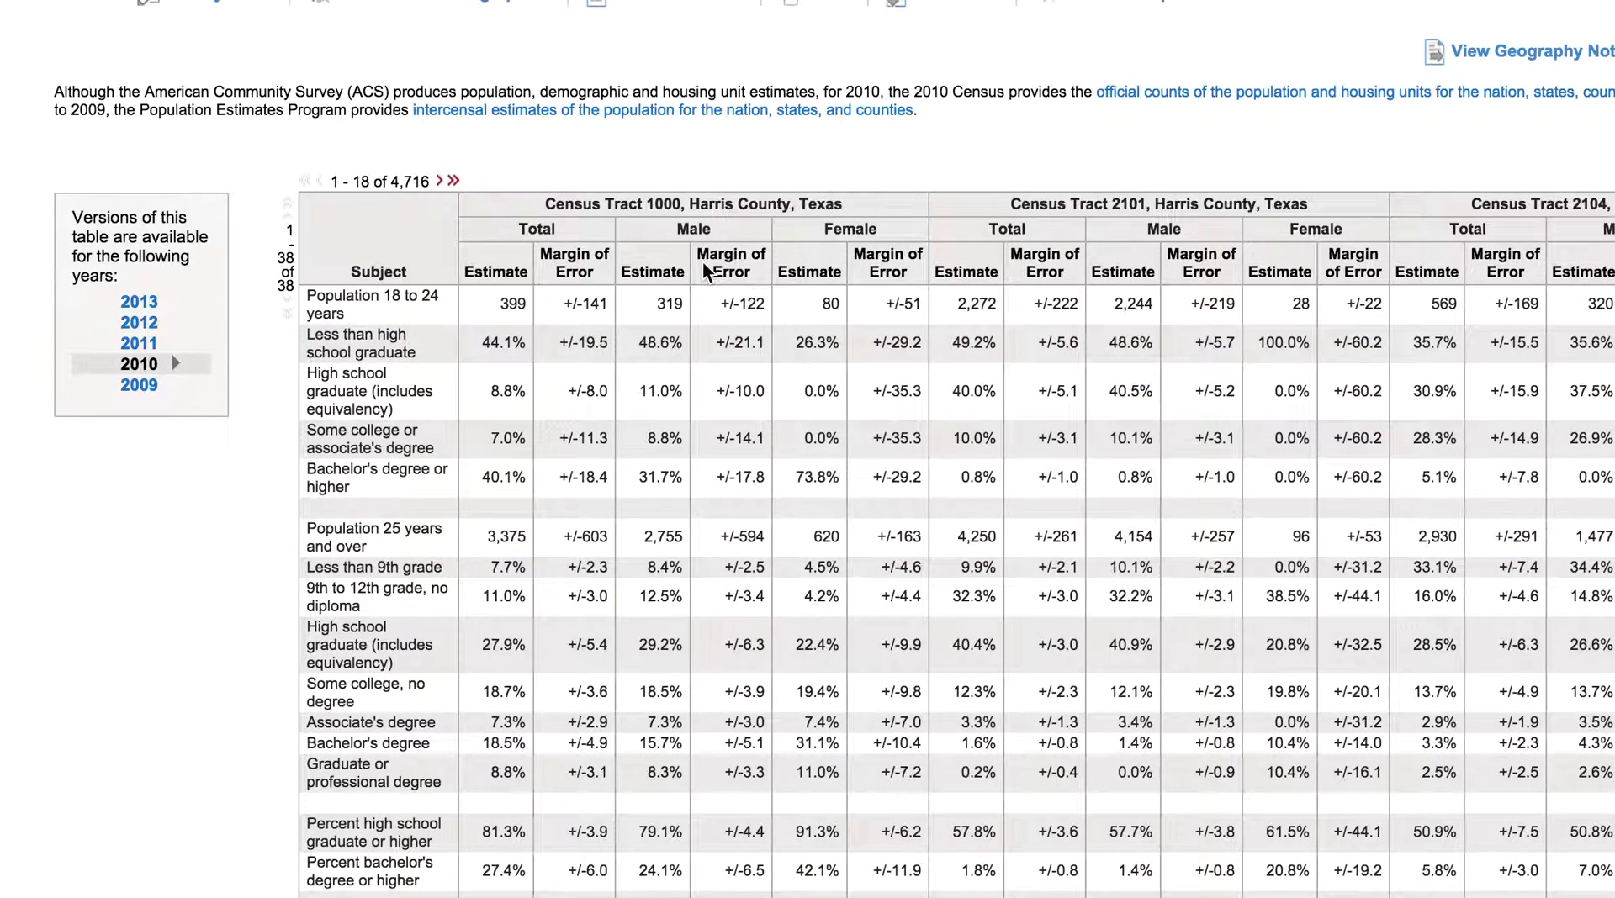
click(155, 308)
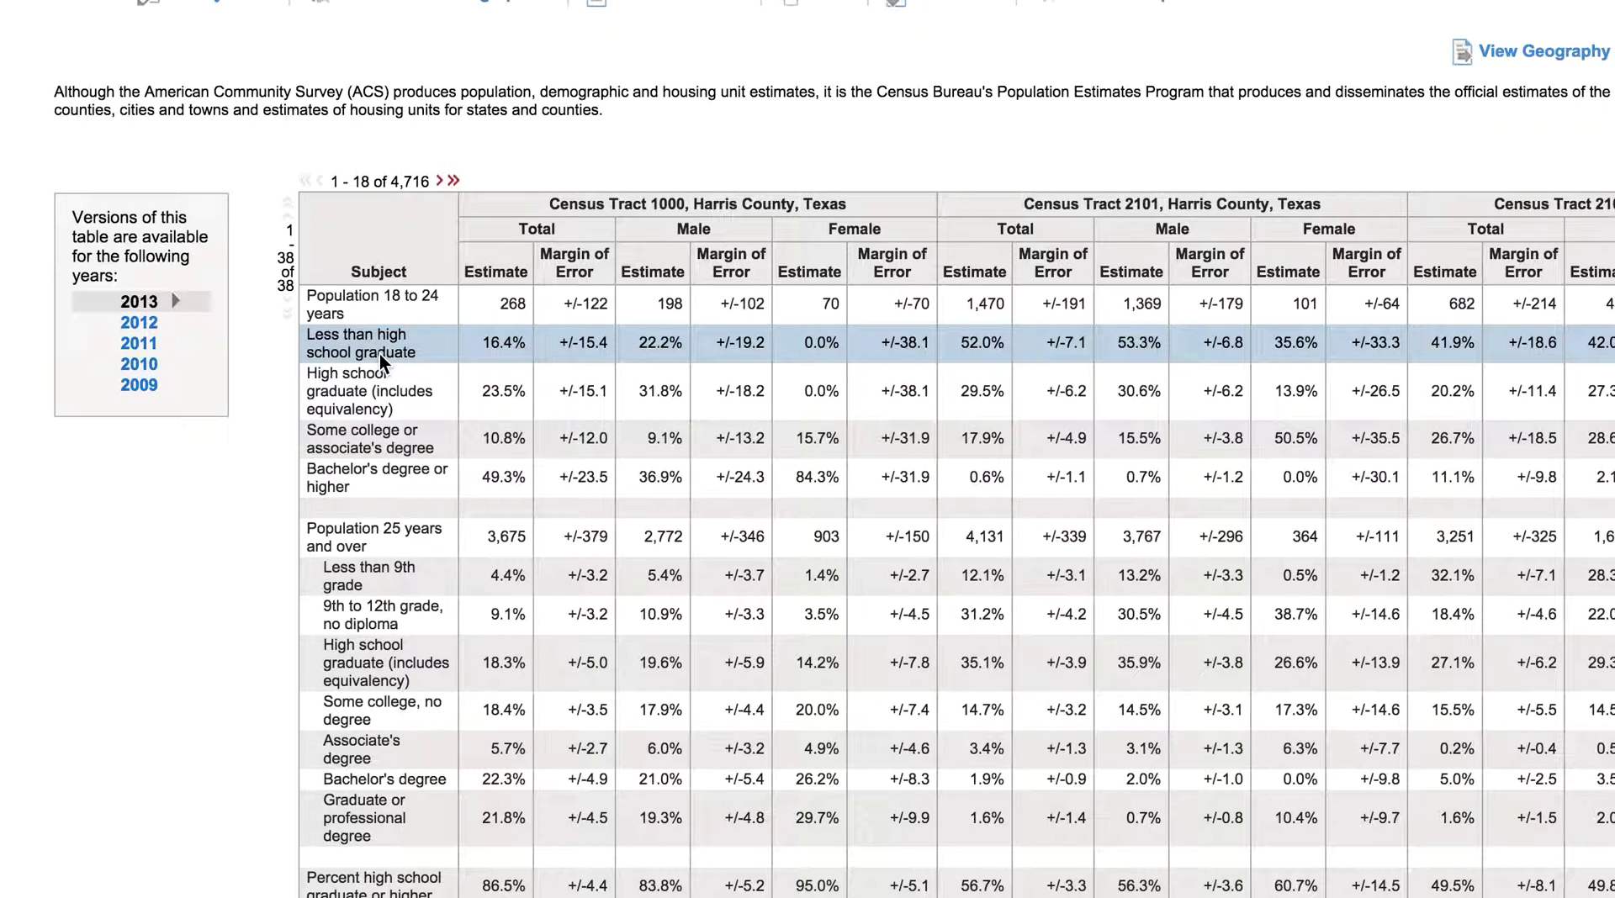
scroll(388, 432, down, 2)
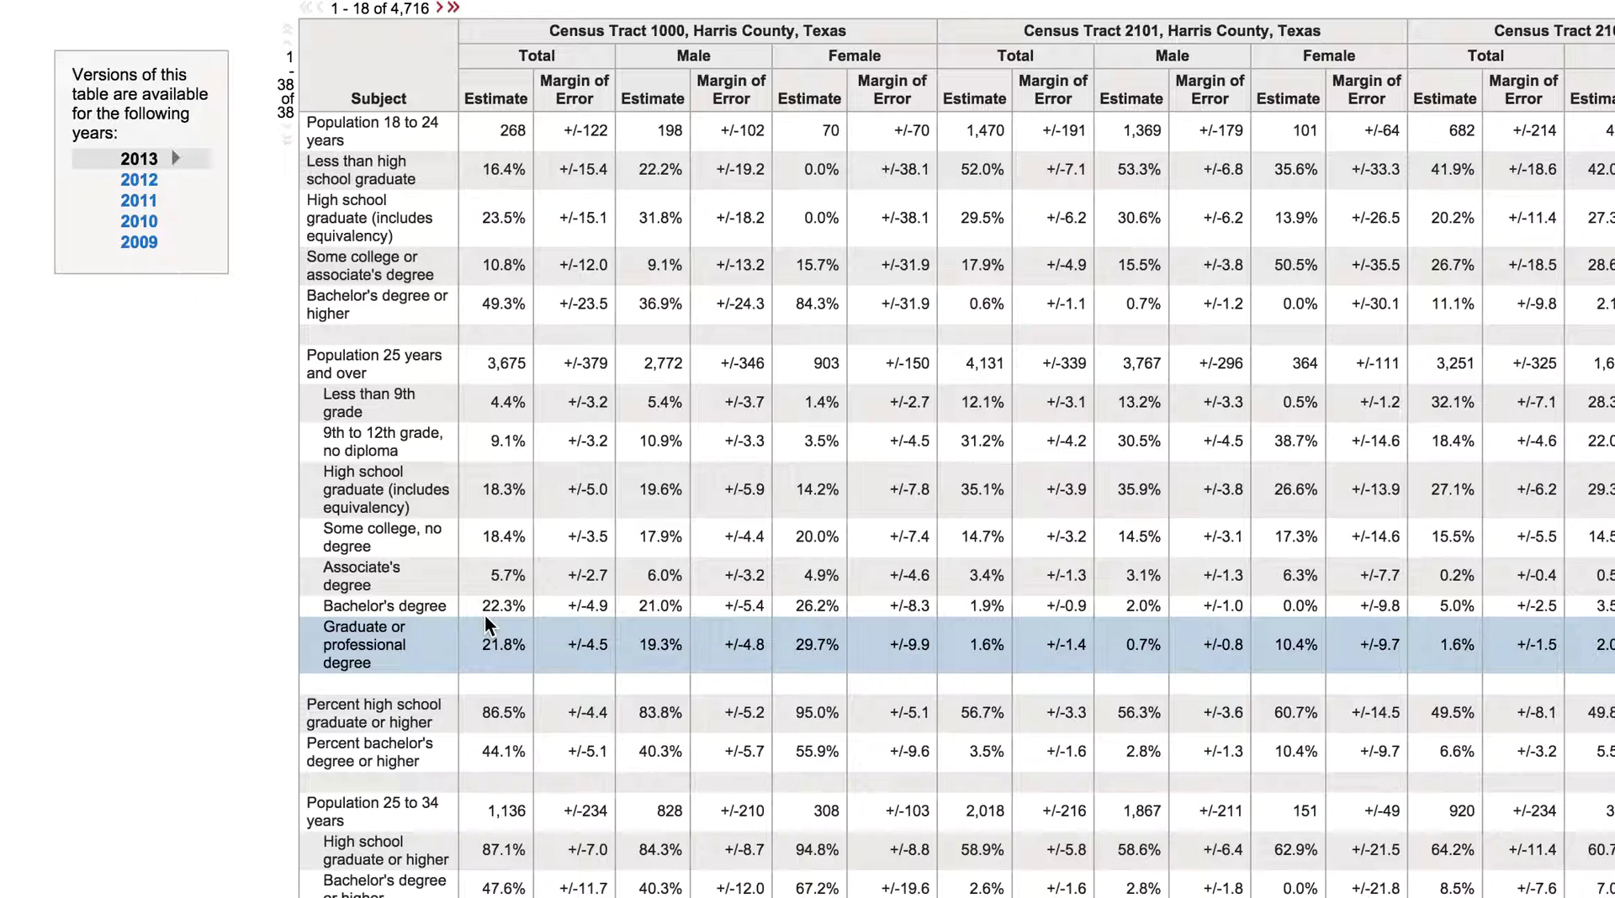
scroll(485, 615, down, 1)
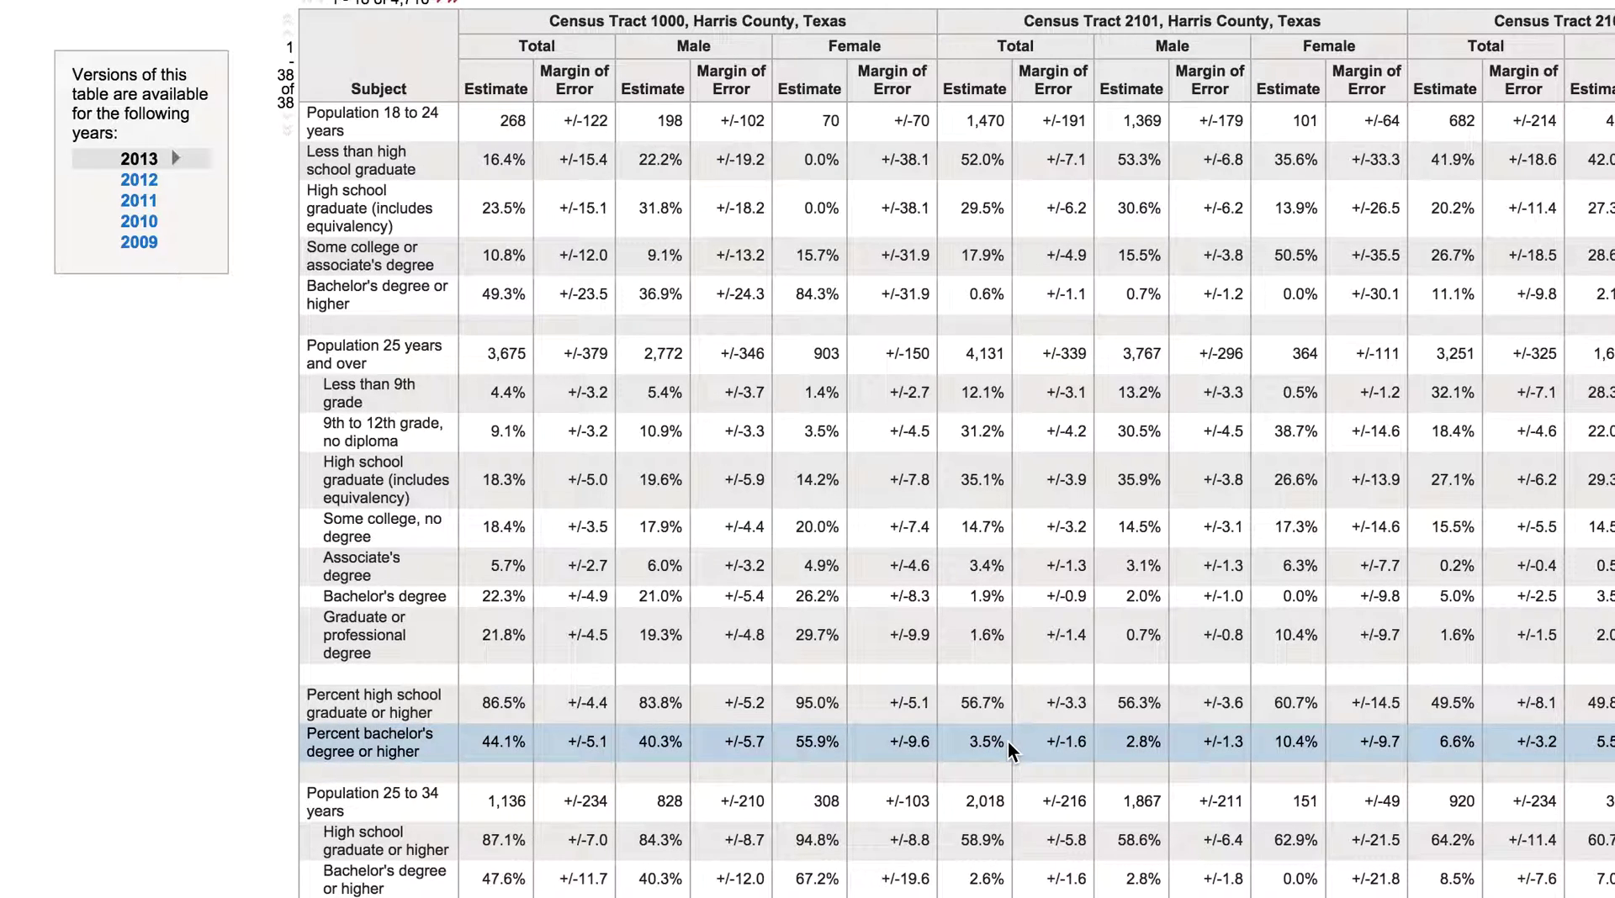
scroll(466, 597, up, 1)
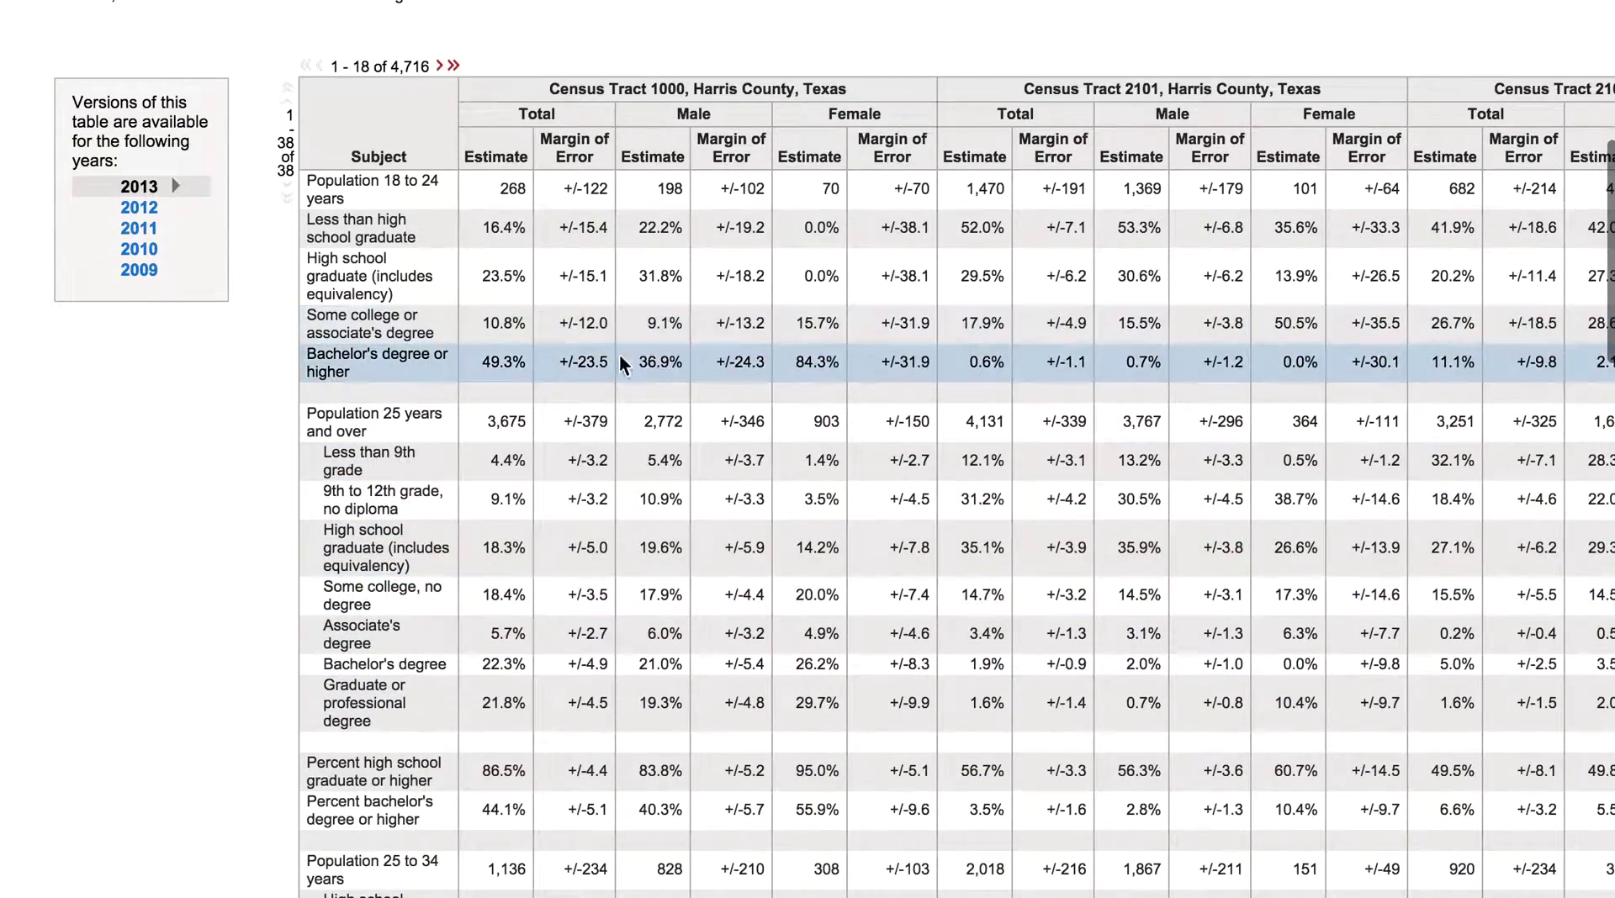
scroll(735, 514, up, 5)
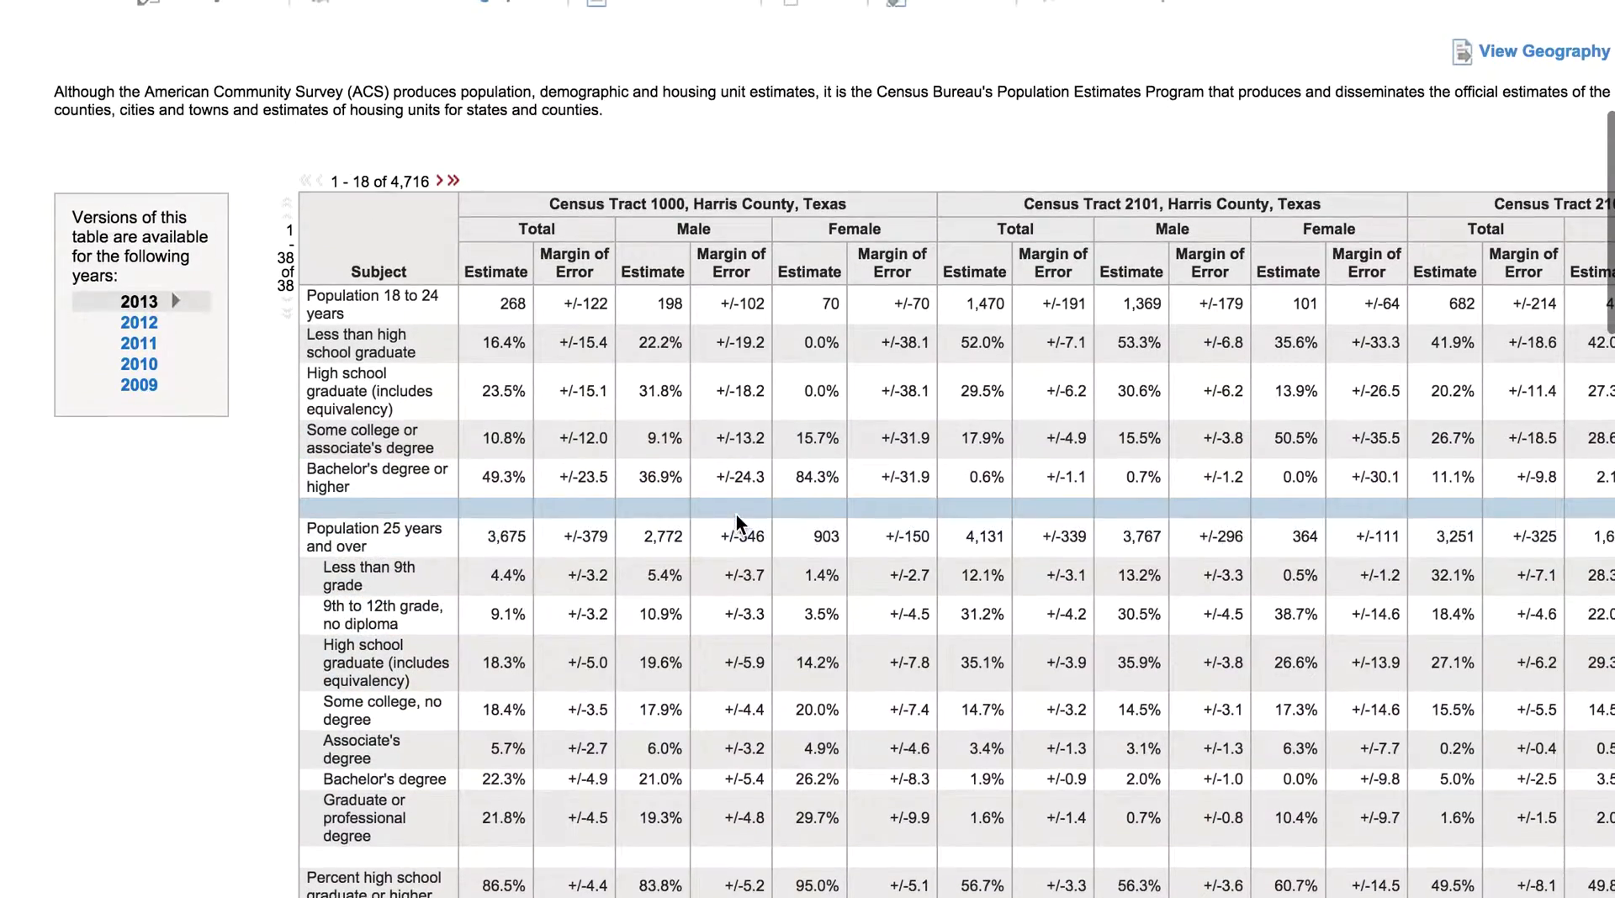
Create a thematic map by census tract from the total estimate of Percent bachelor's degree or higher.
scroll(791, 451, down, 1)
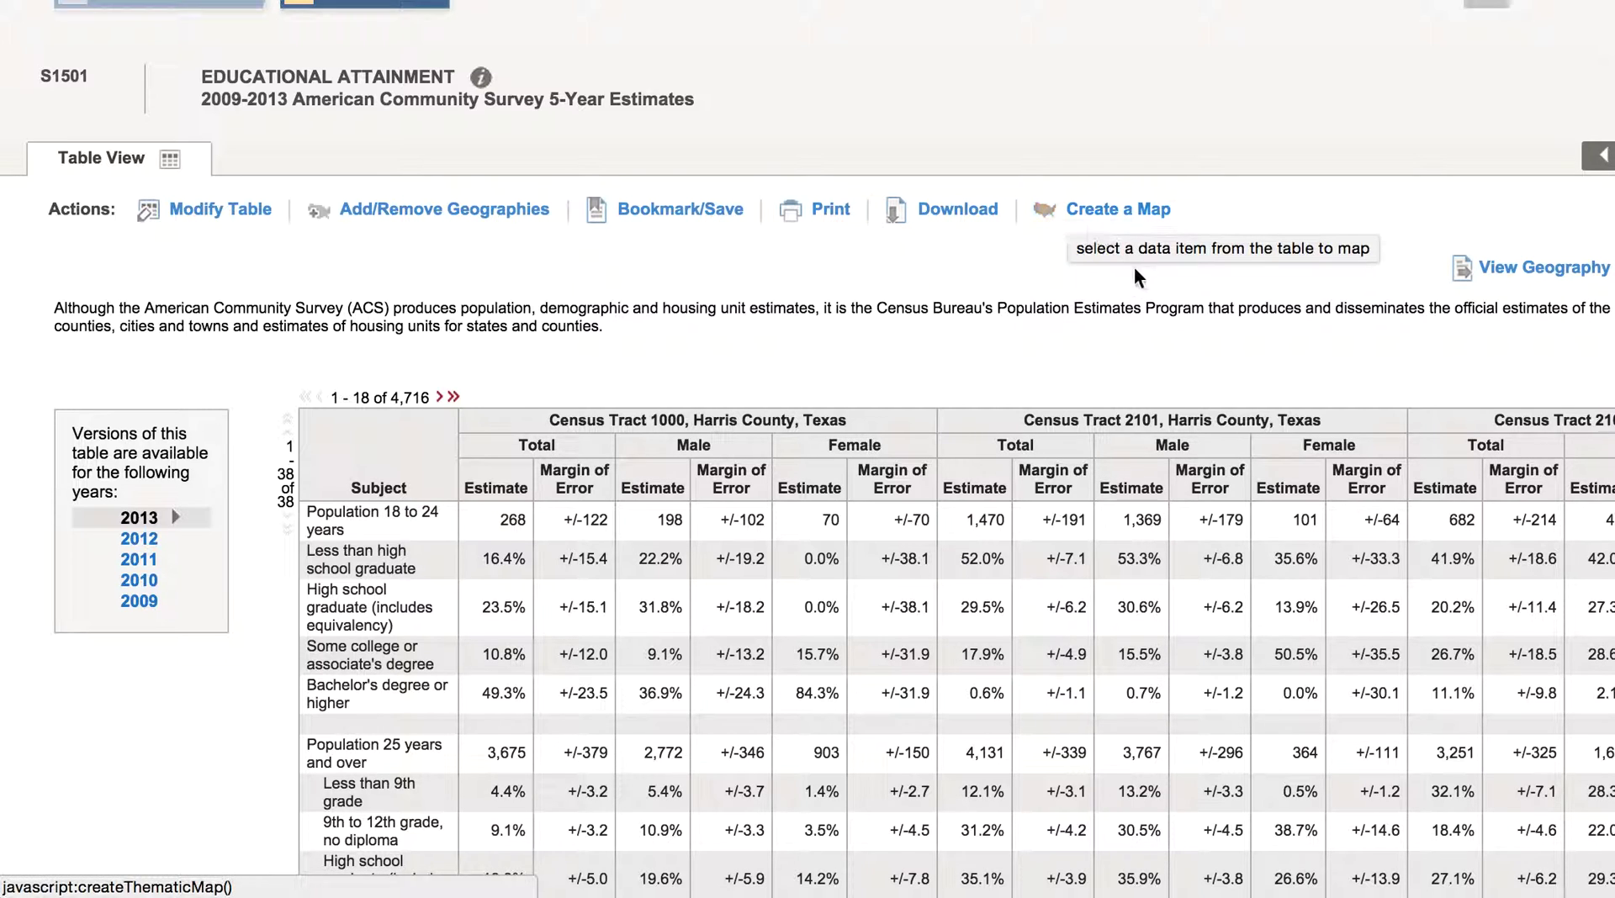
click(1104, 223)
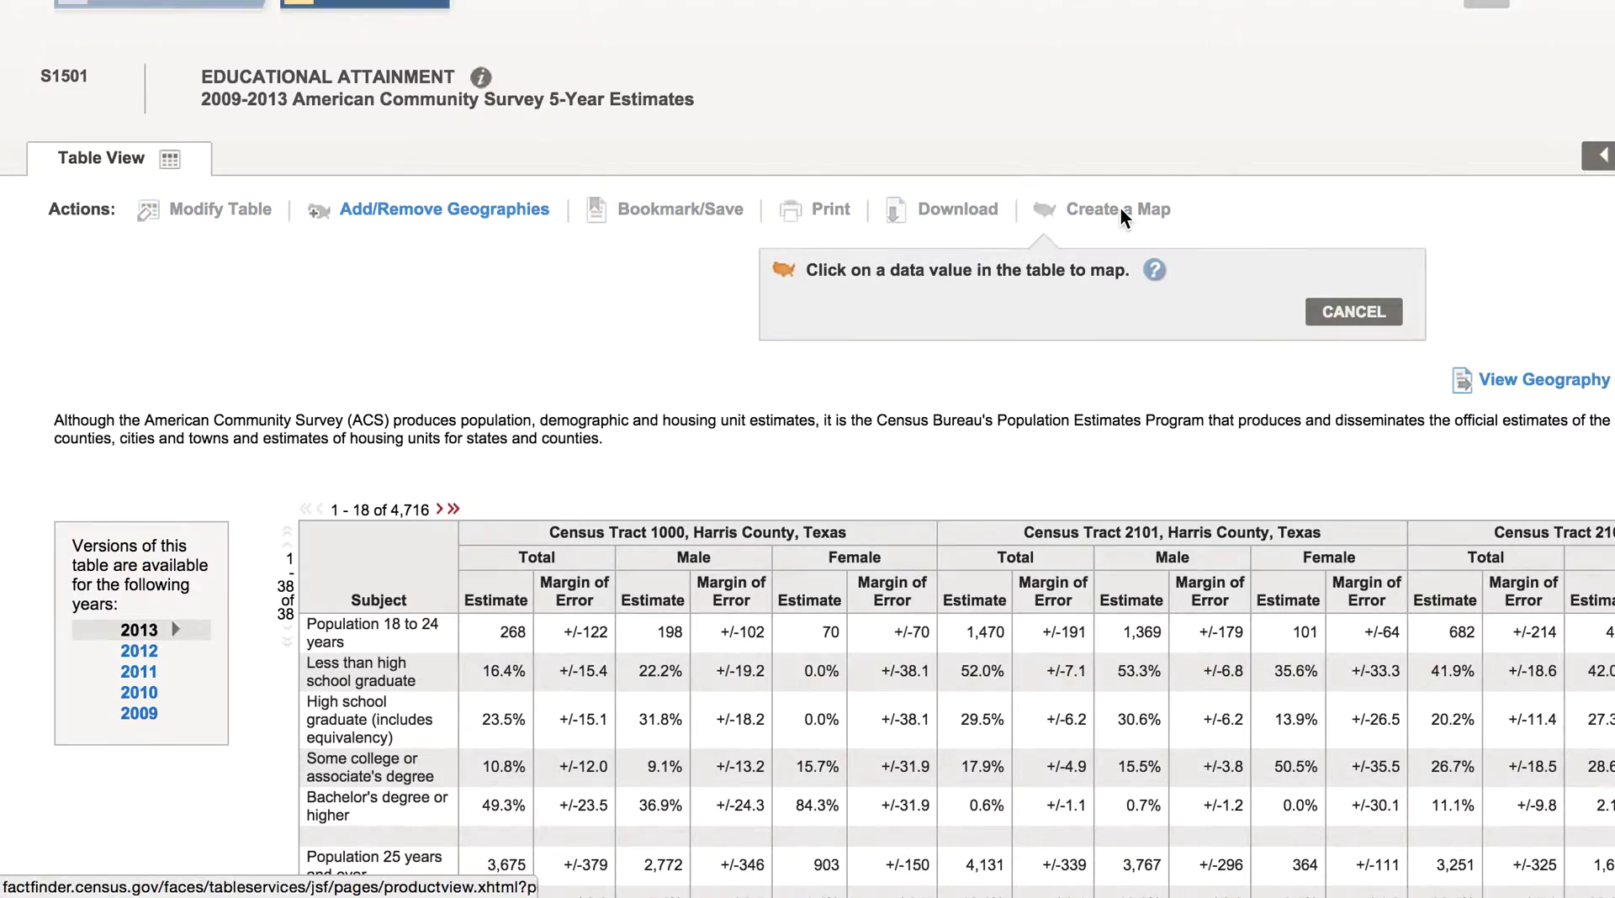
scroll(602, 391, down, 4)
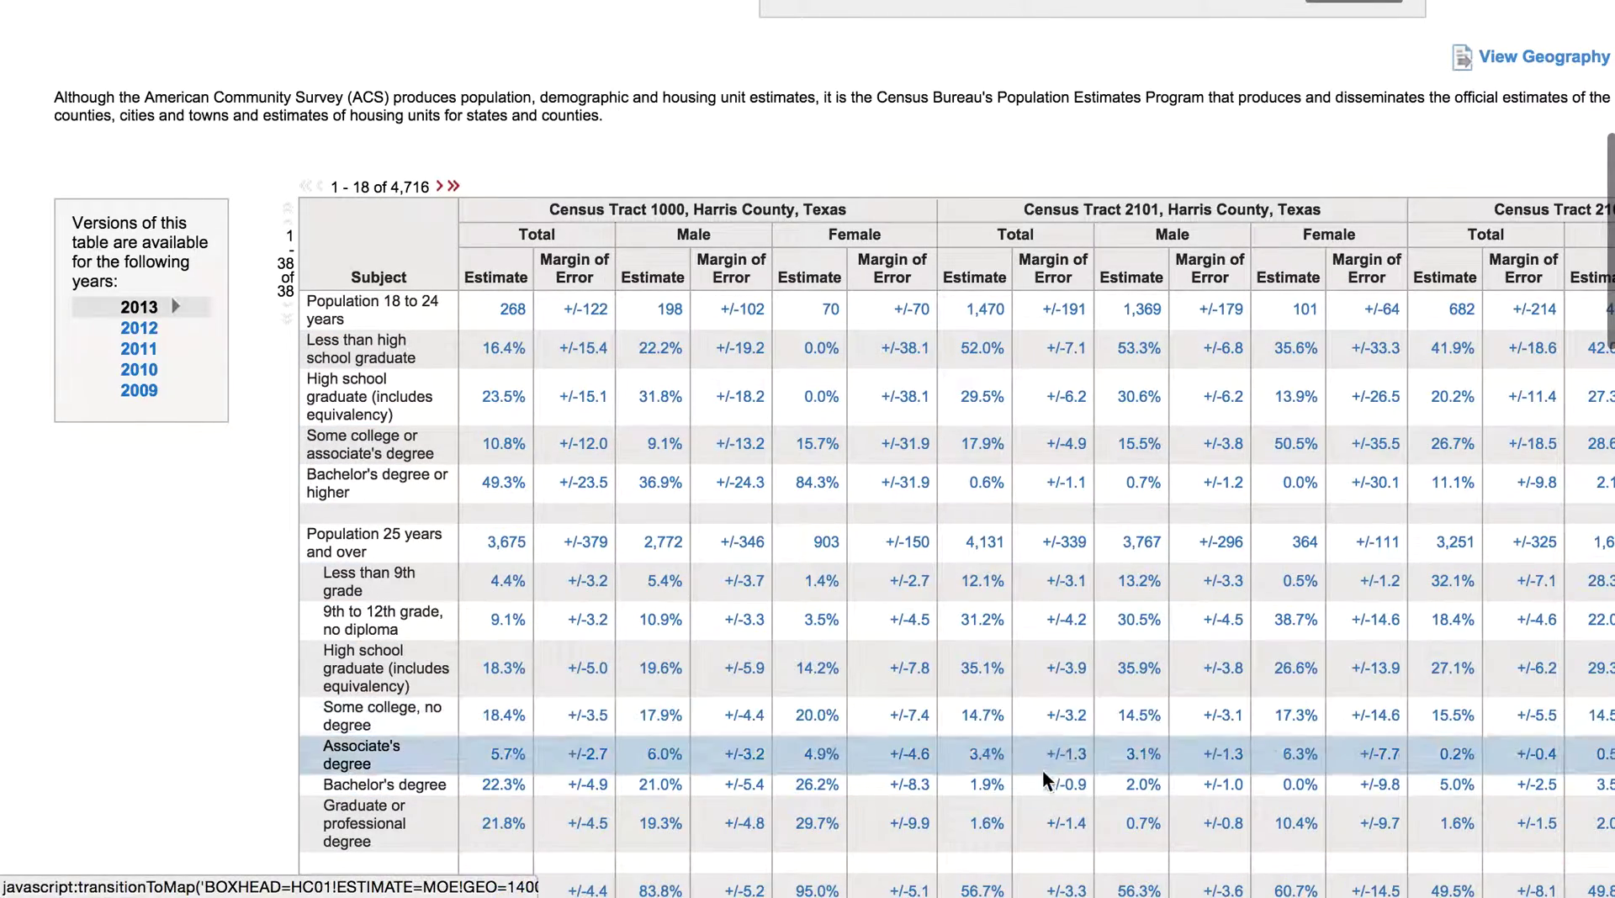
scroll(1171, 781, down, 2)
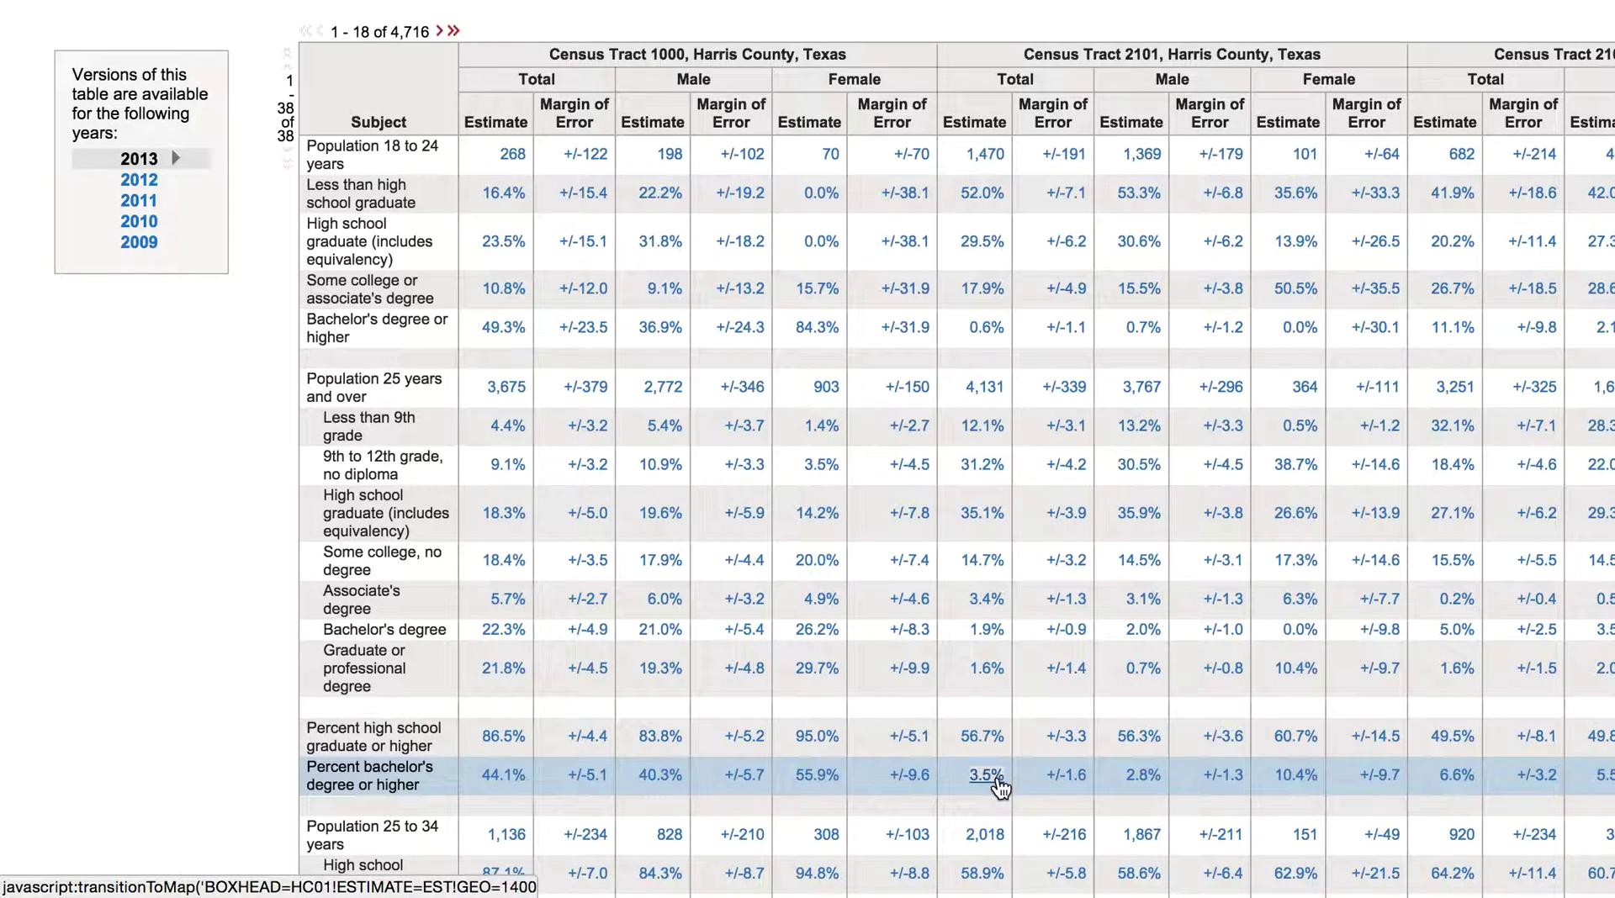
click(505, 775)
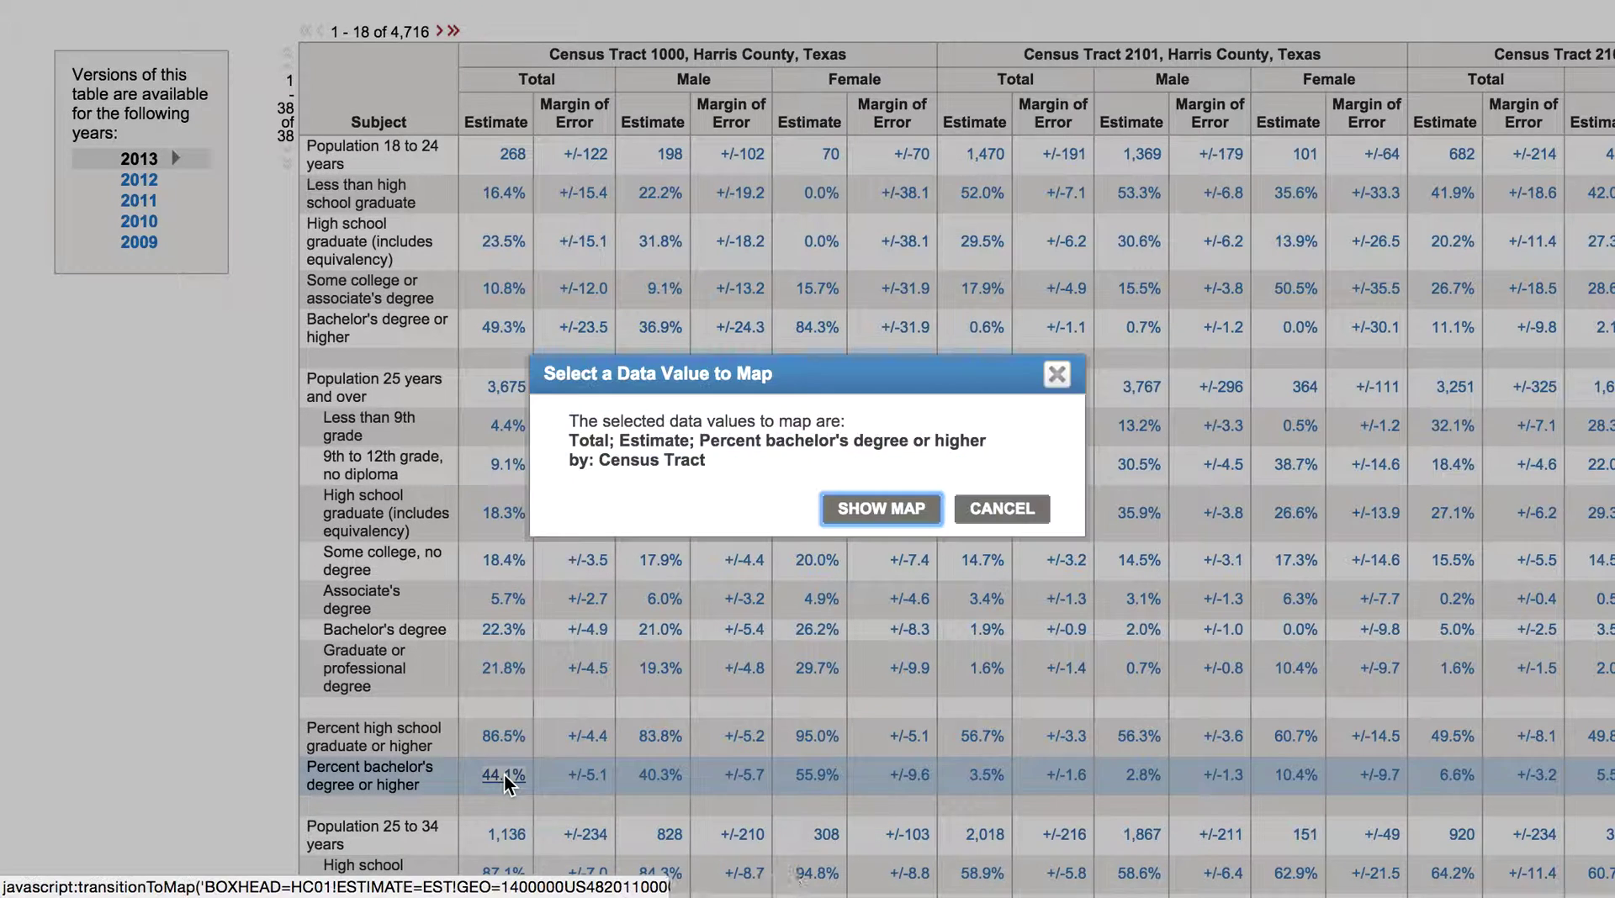
click(907, 511)
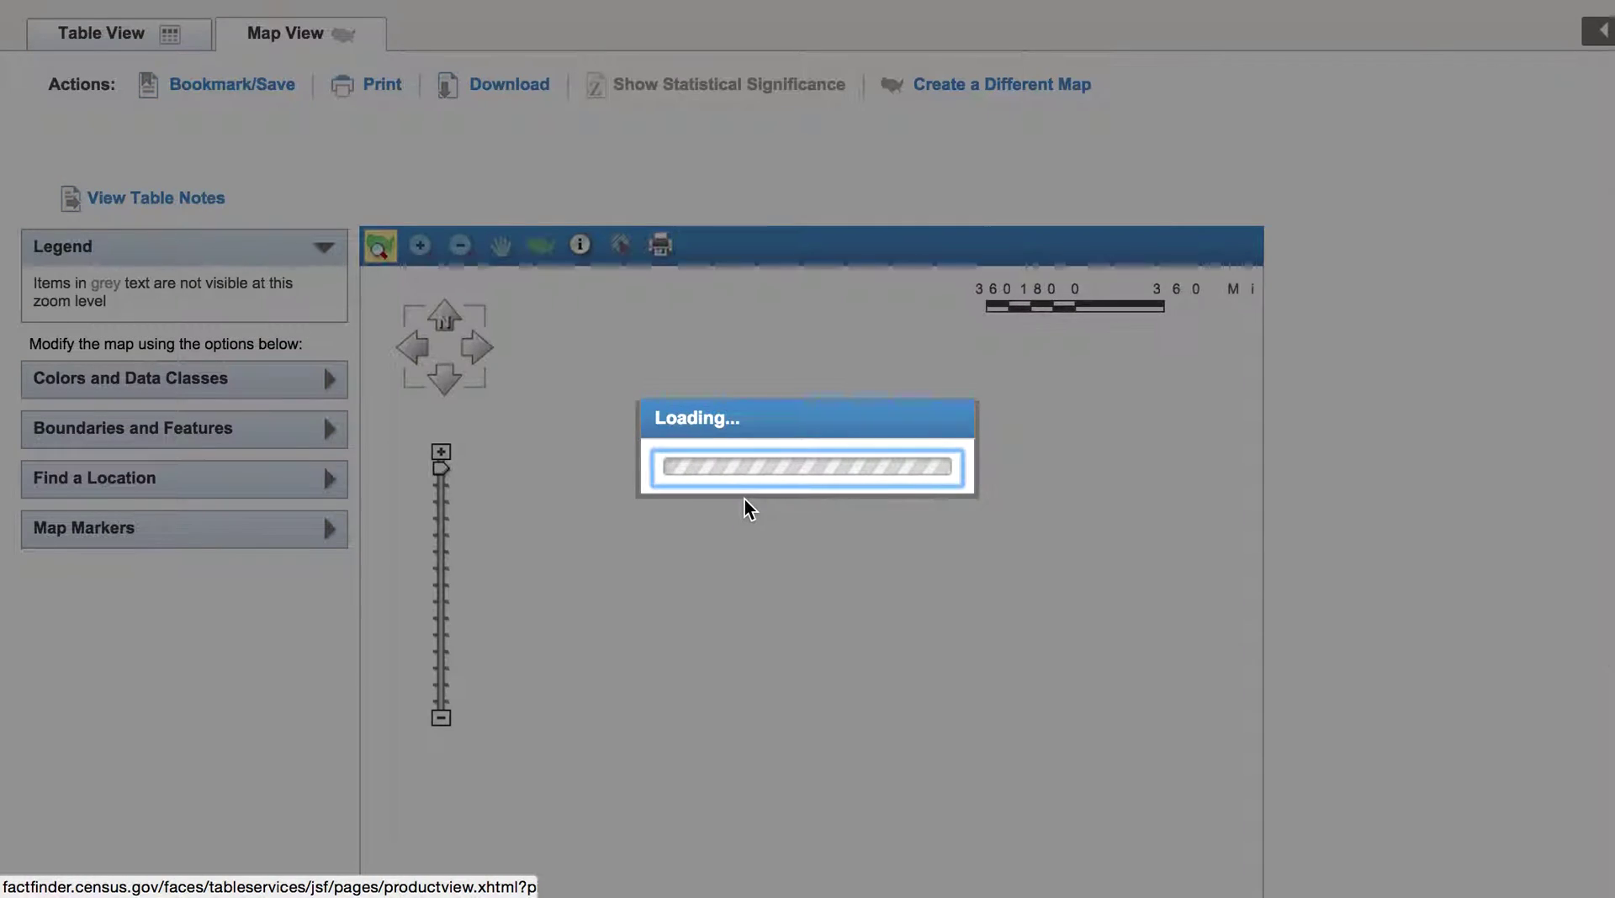
scroll(744, 508, down, 2)
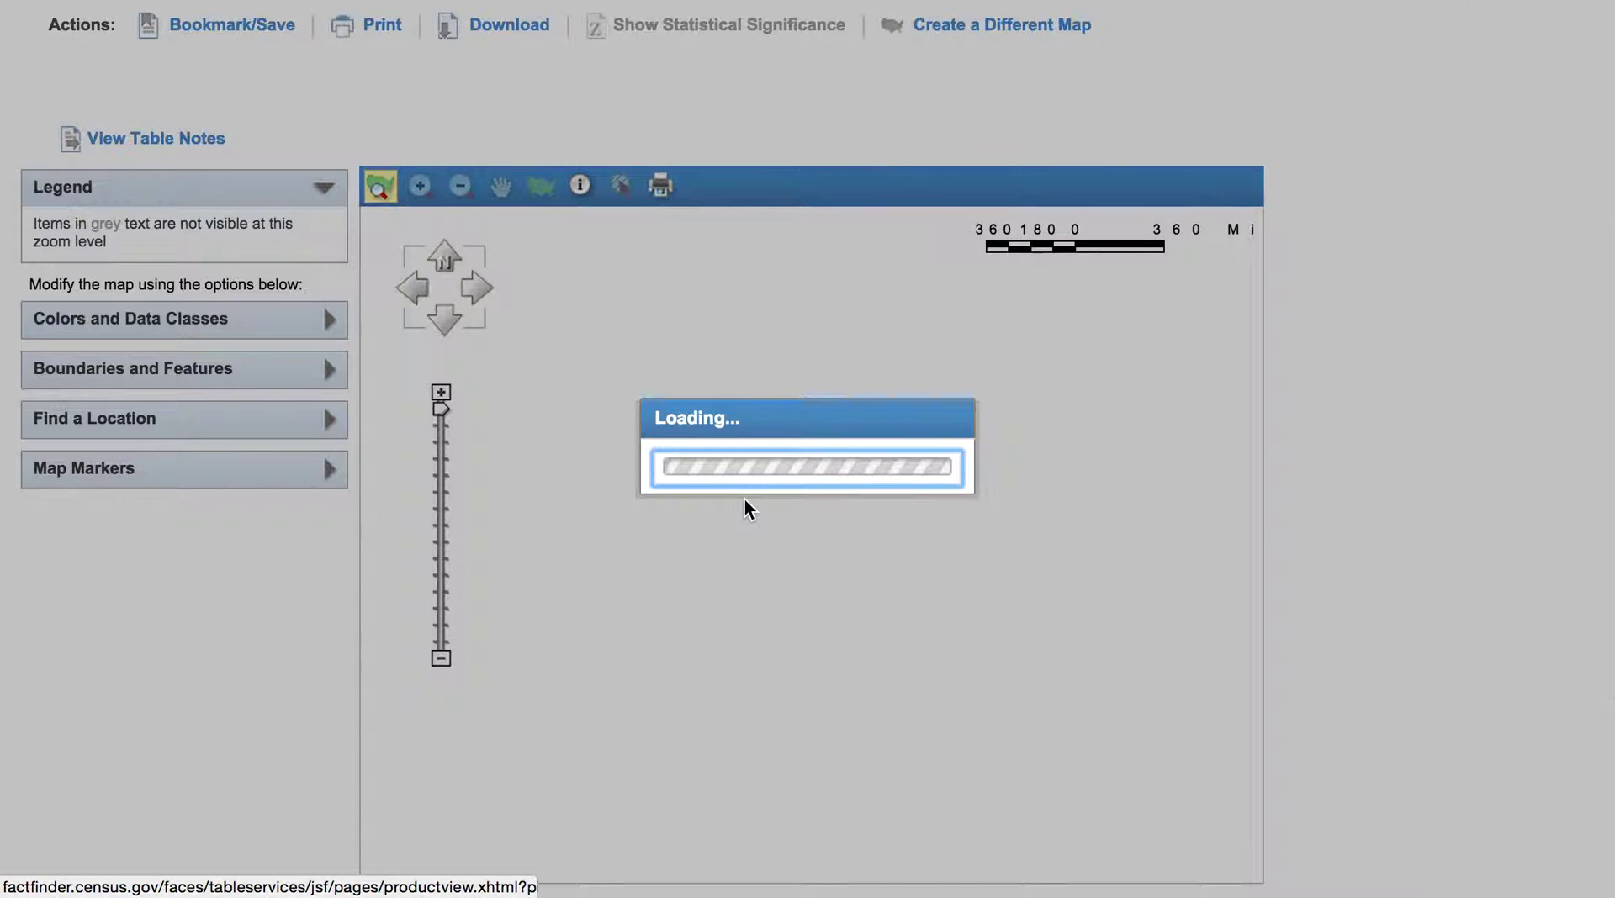
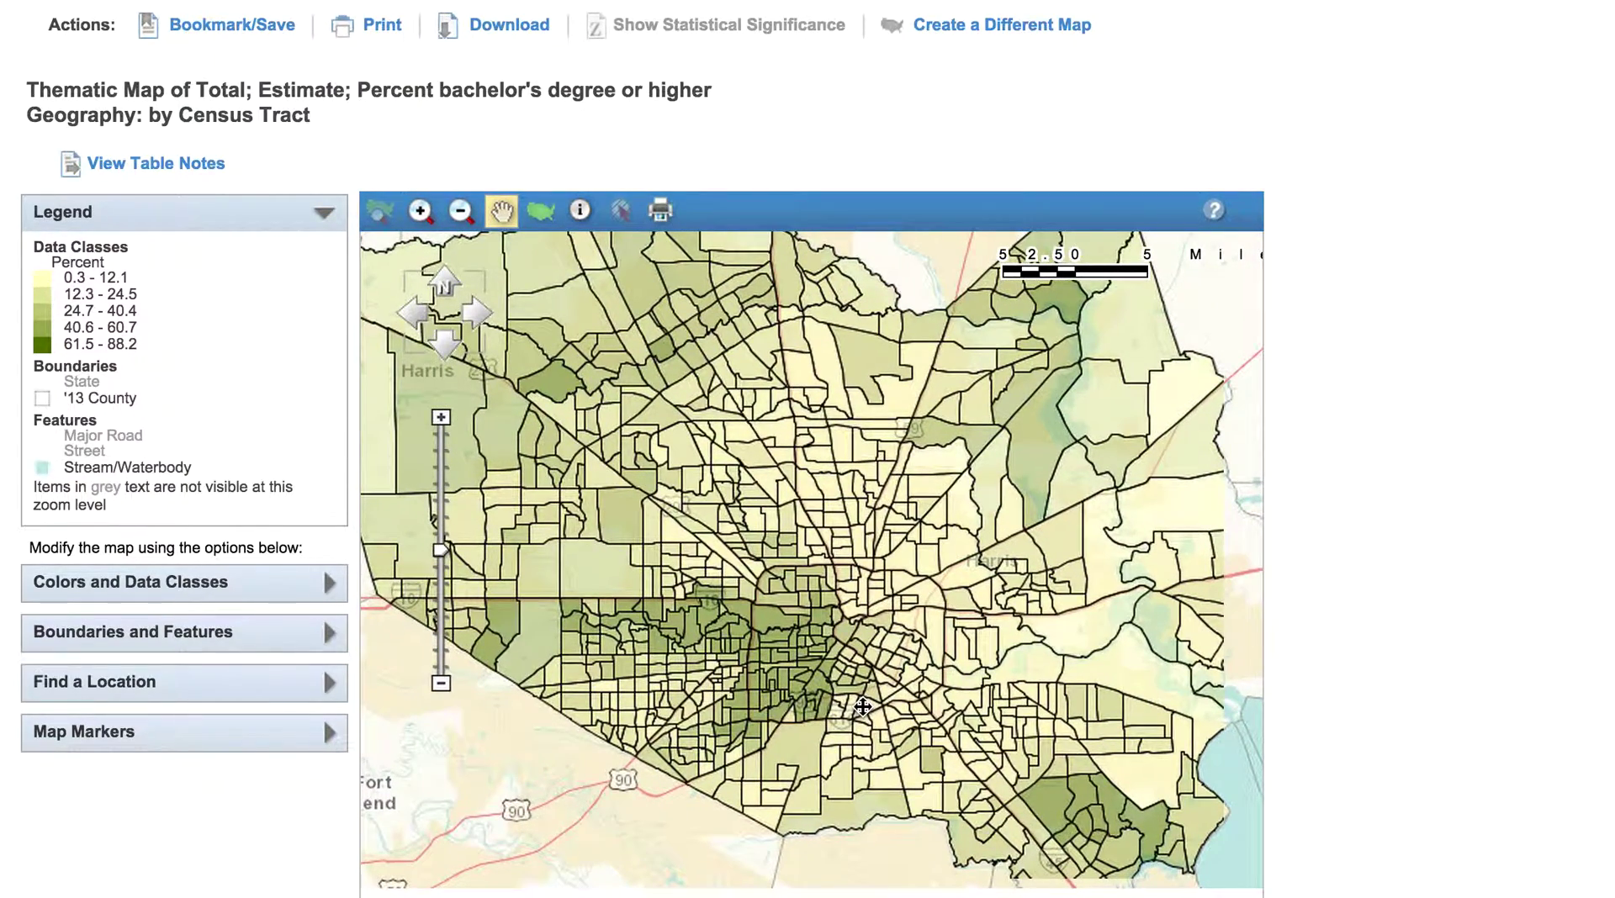
Pan around the thematic map to examine the bachelor's degree pattern across northern and central Harris County.
drag(862, 706, 840, 707)
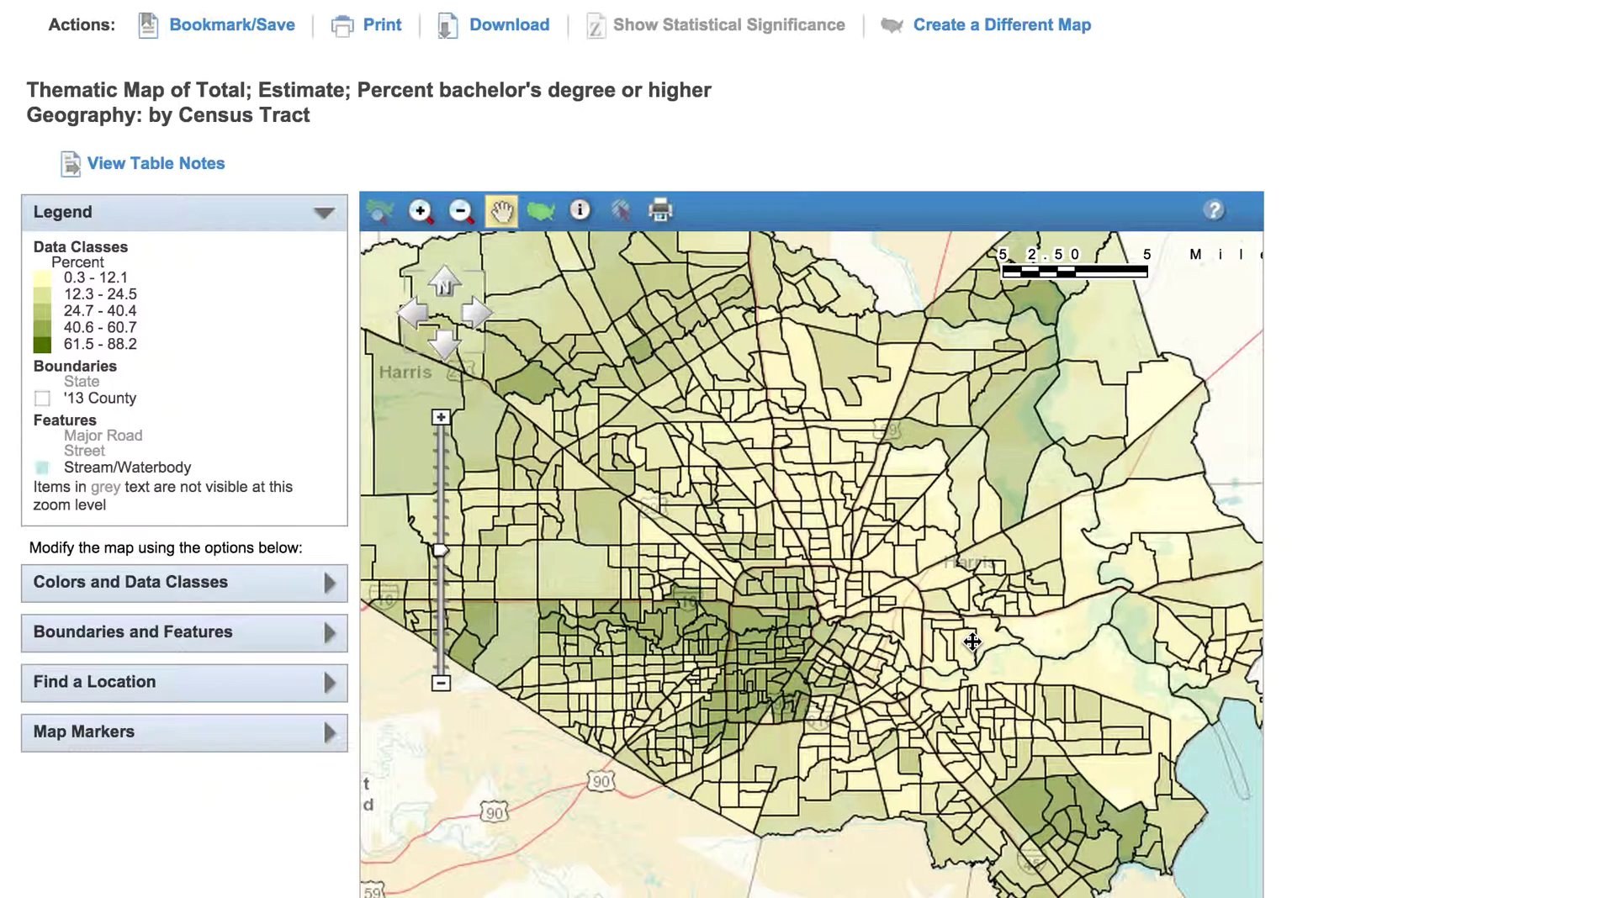
drag(752, 475, 824, 542)
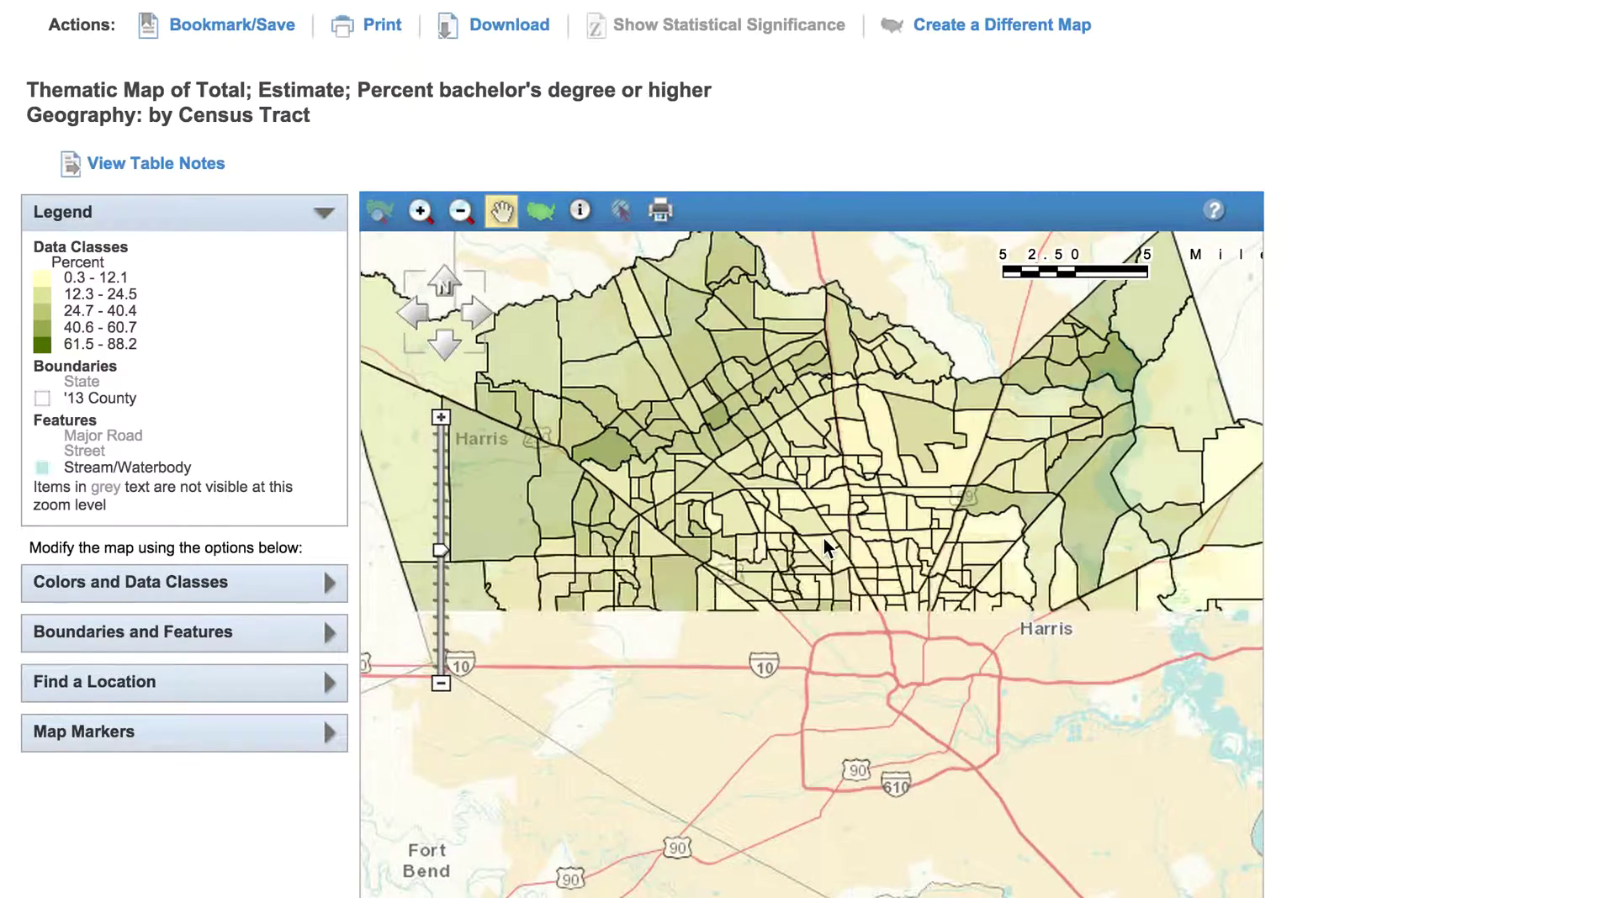
drag(885, 612, 759, 526)
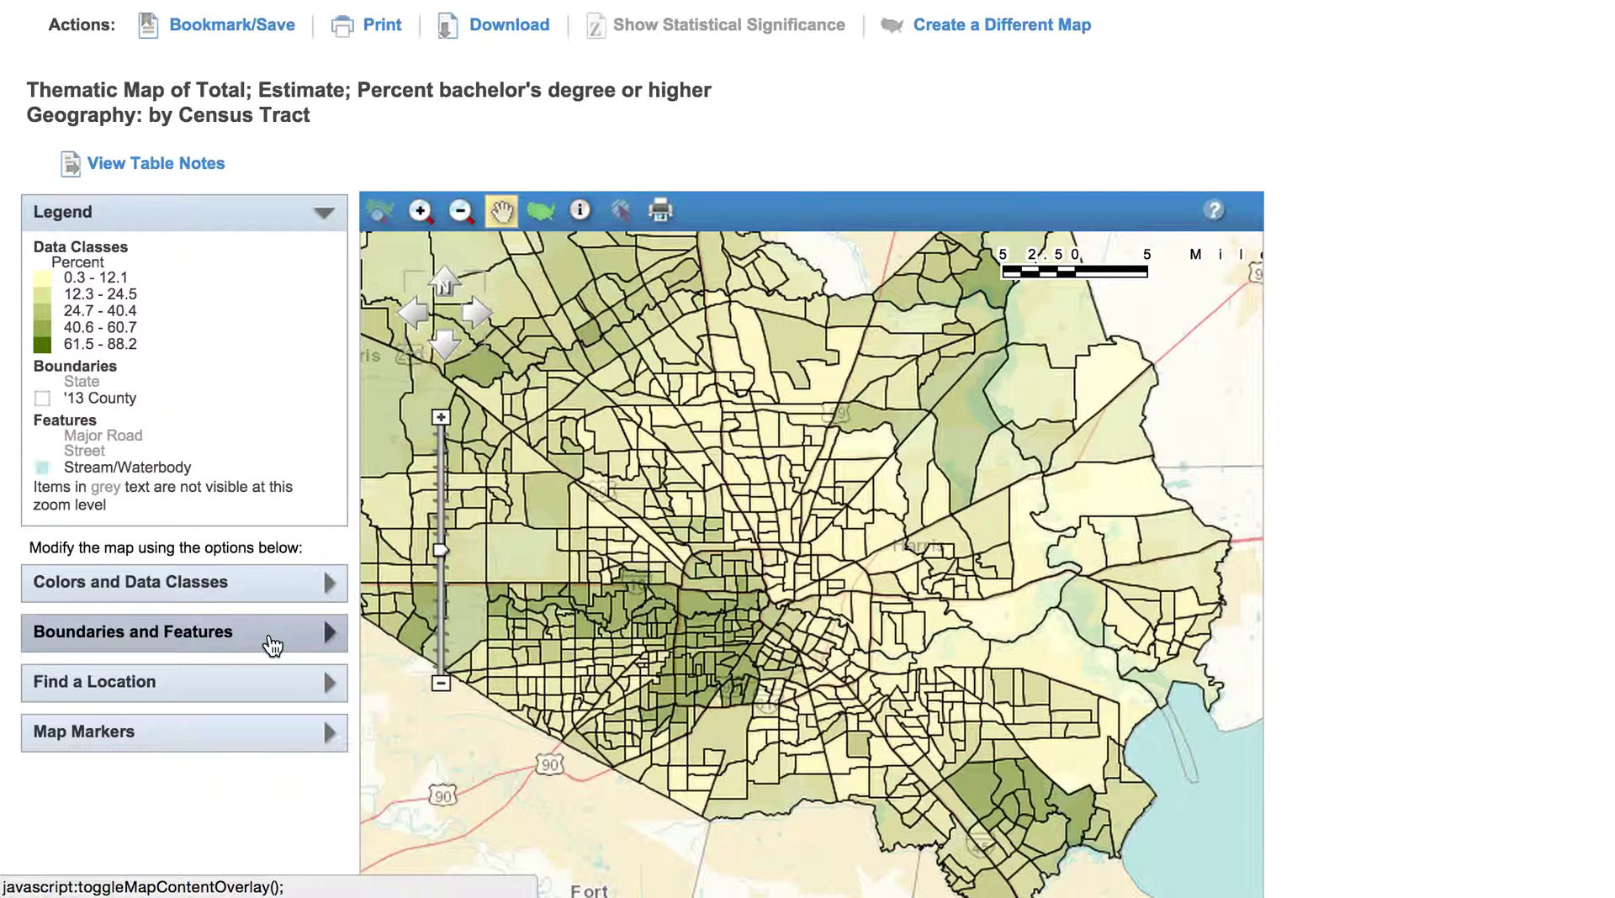
Set the thematic map's number of data classes to 7.
click(231, 580)
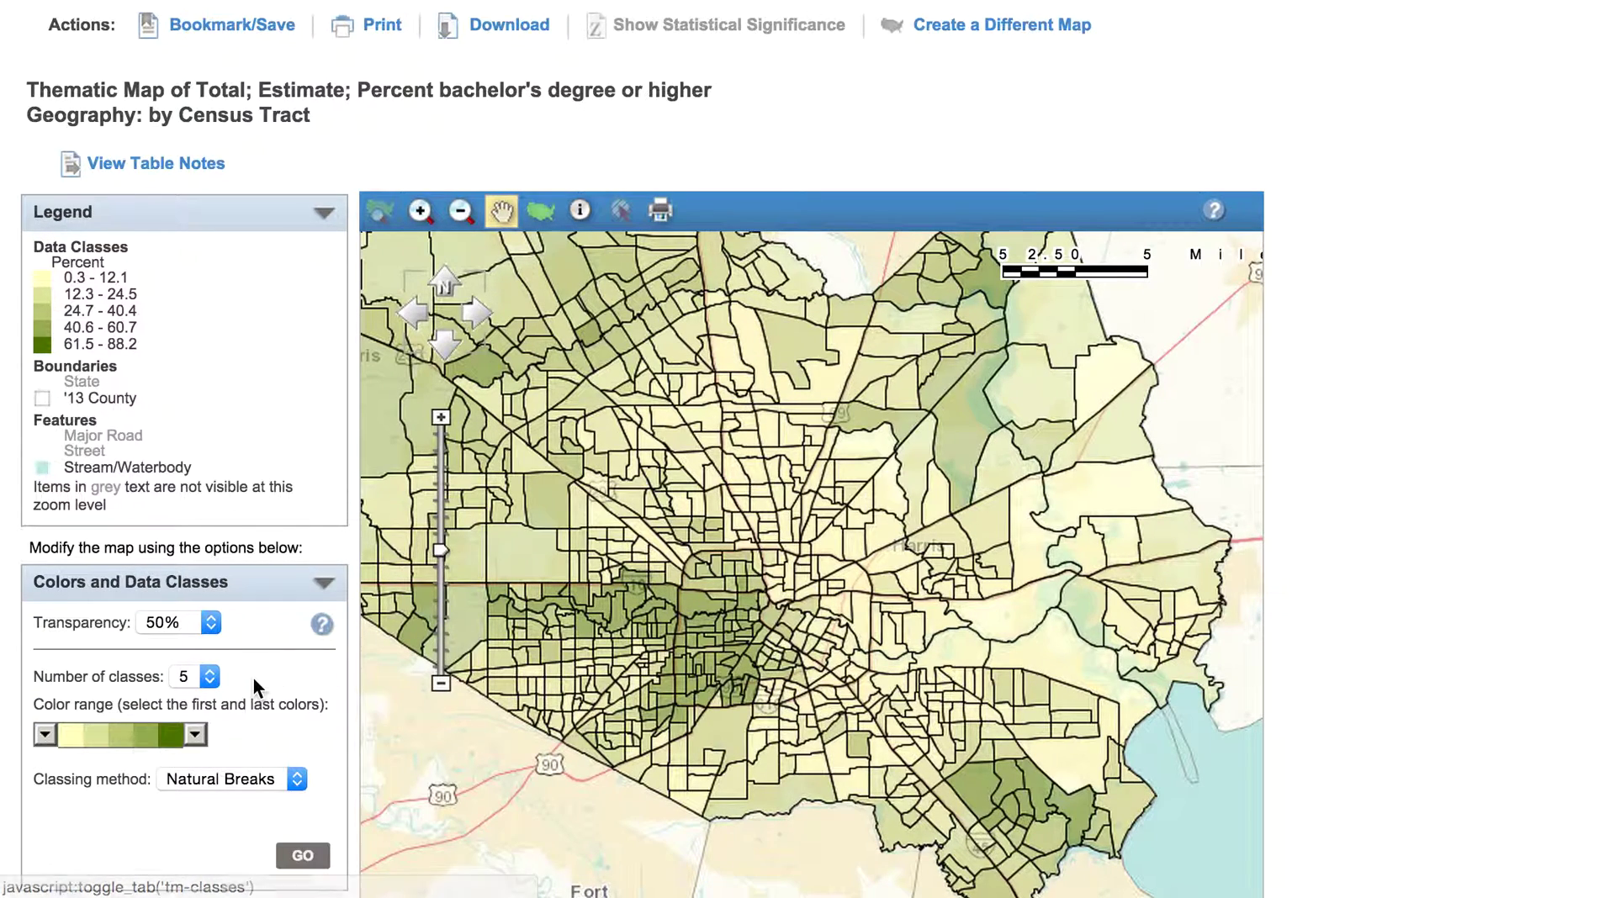
scroll(253, 685, down, 1)
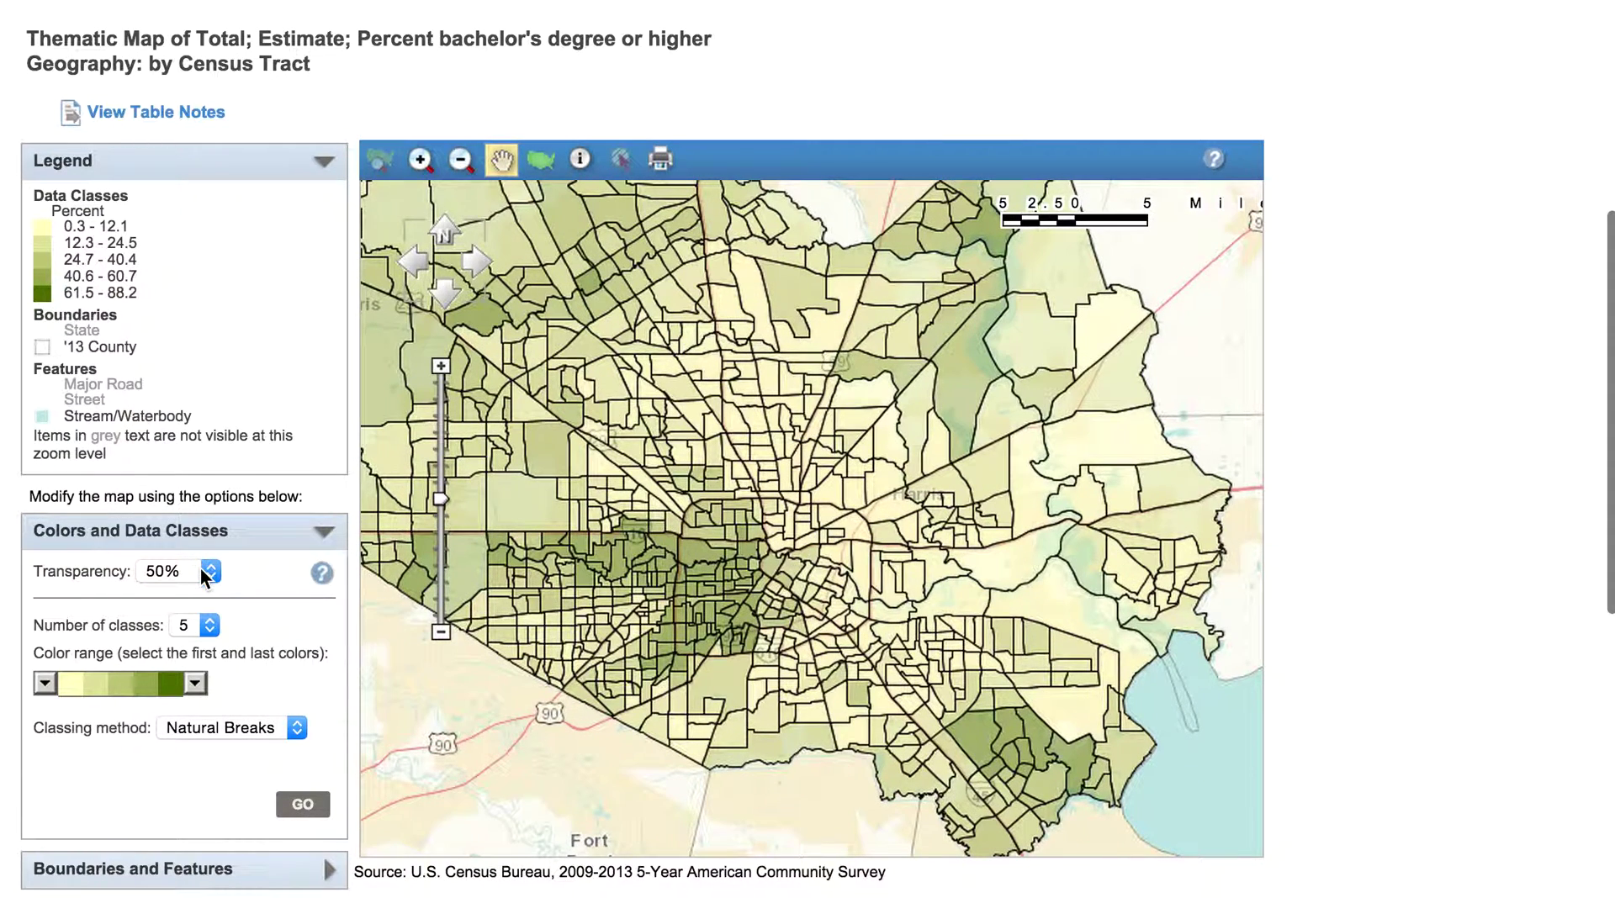
click(200, 628)
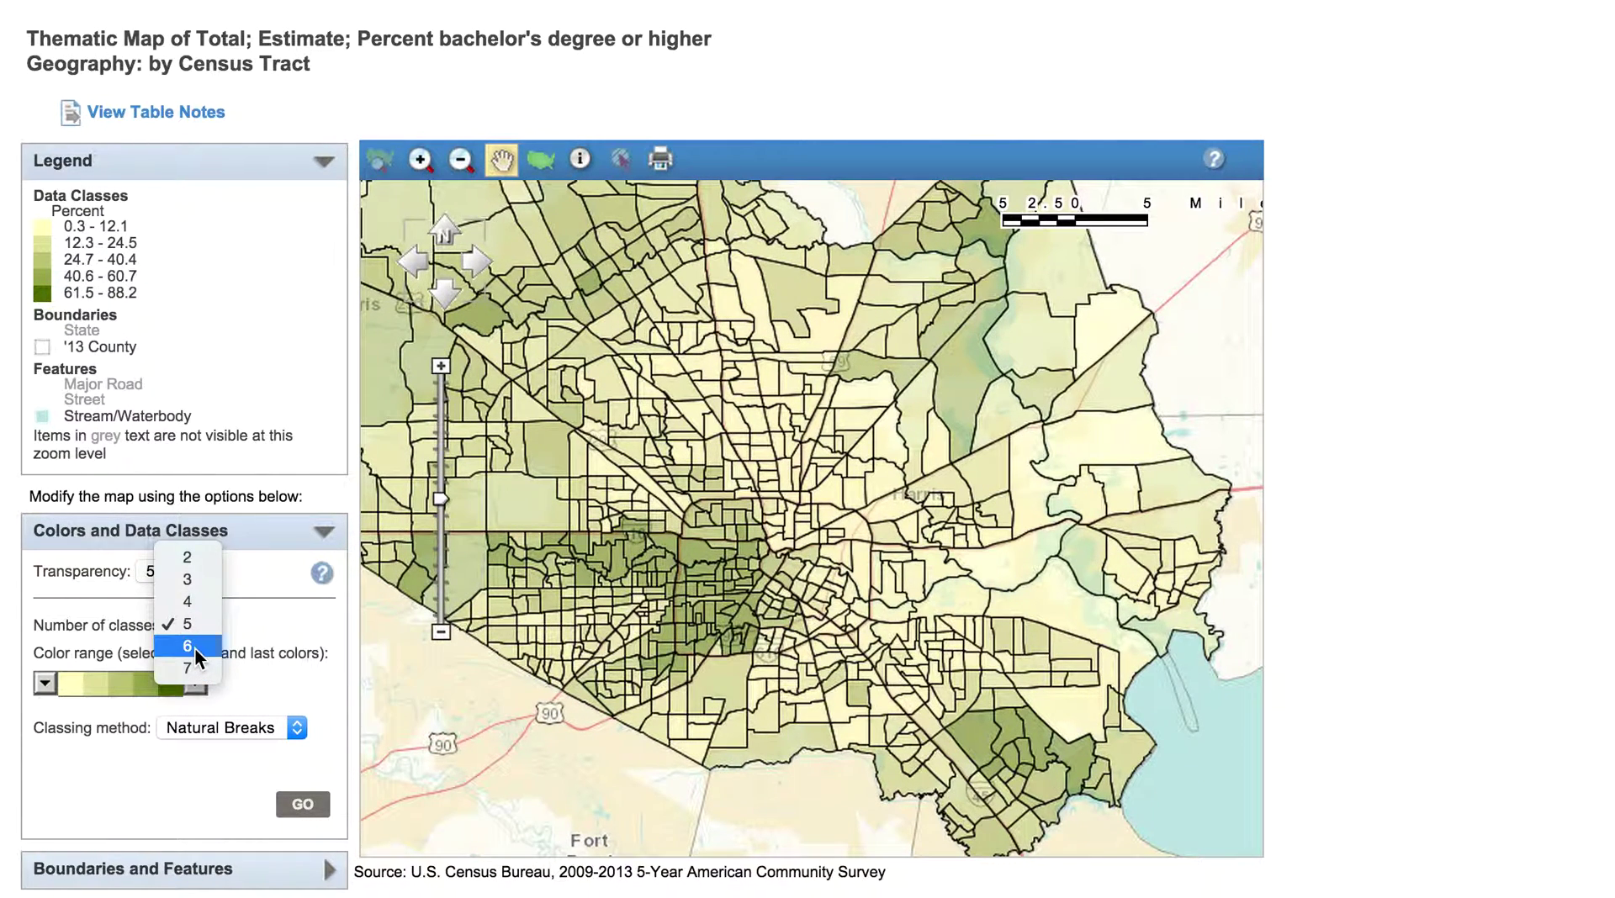
click(194, 647)
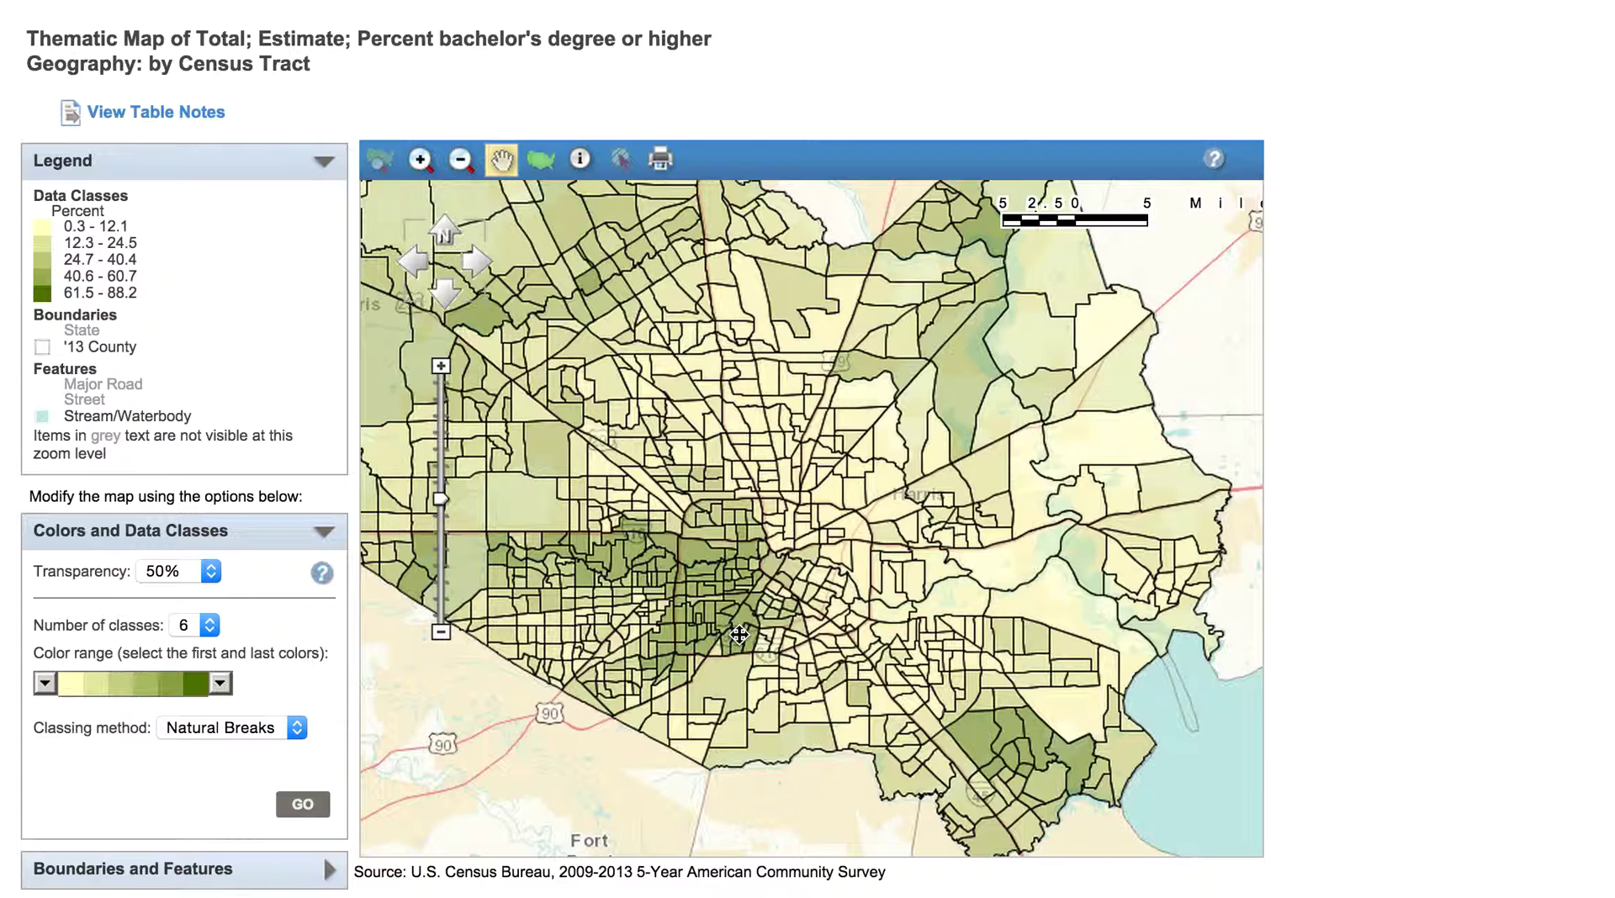
click(210, 625)
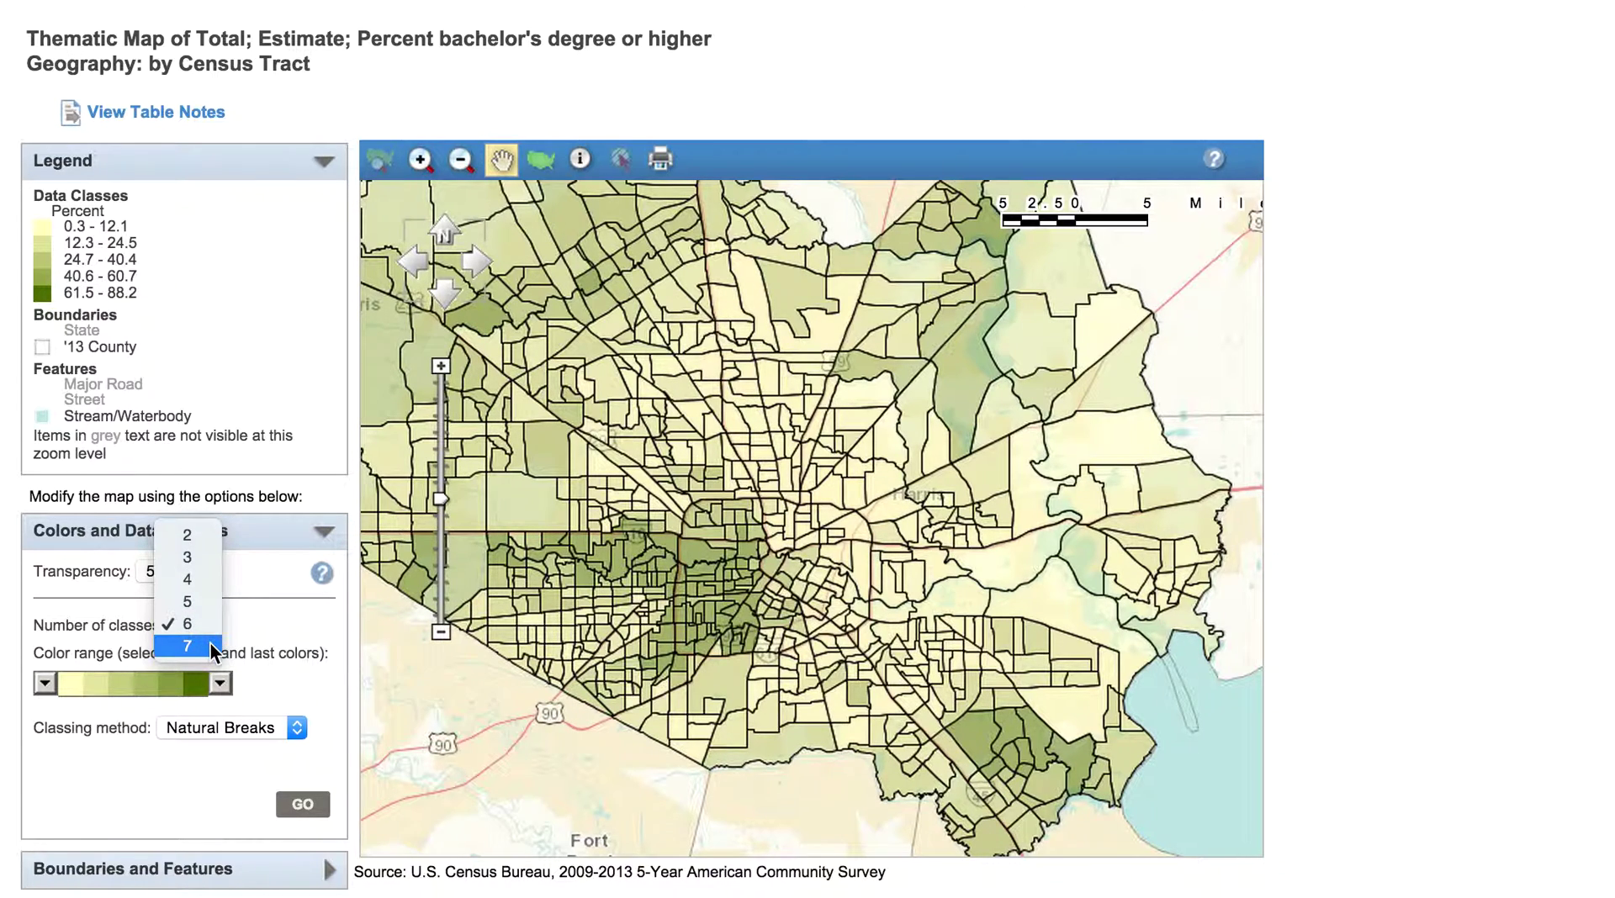
click(204, 643)
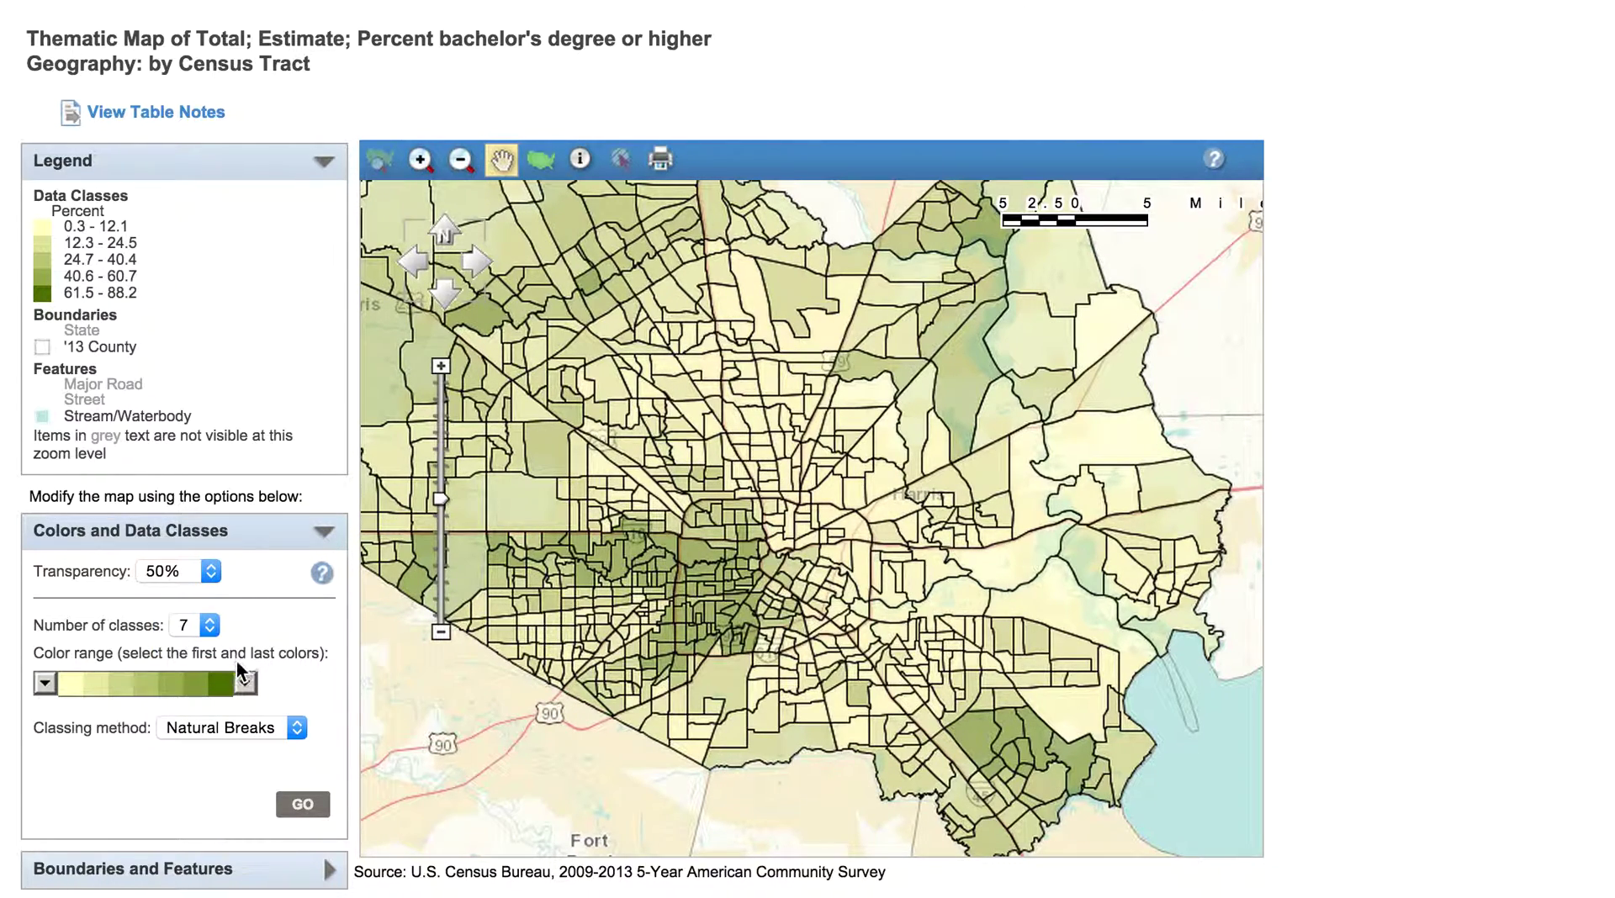
Change the last color of the map's color range to dark blue.
click(243, 683)
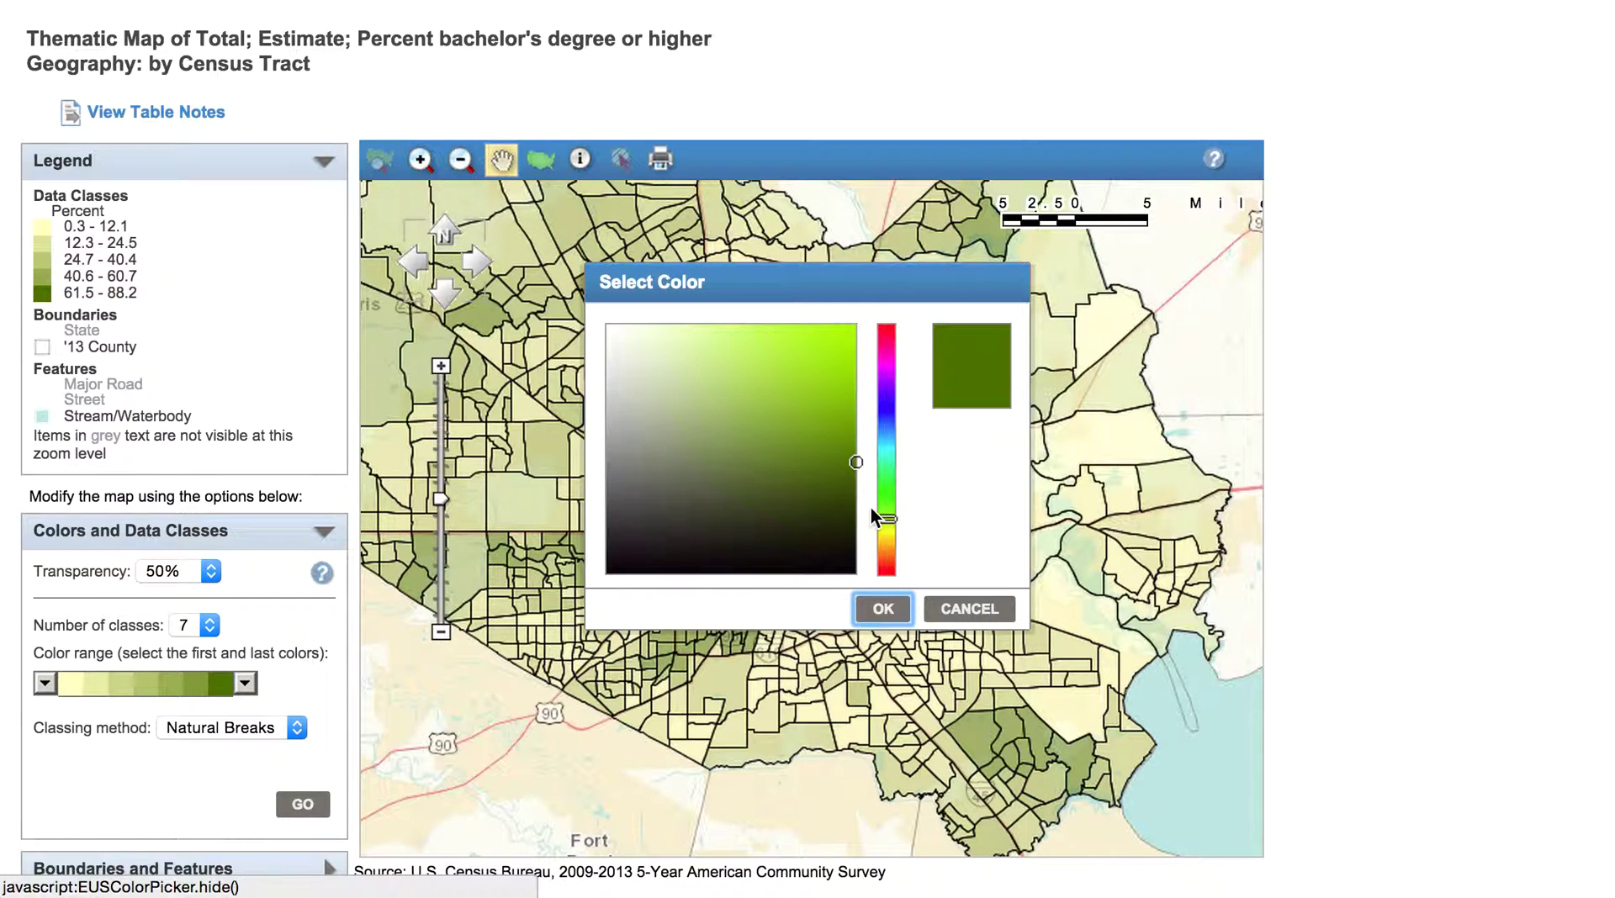
drag(895, 514, 888, 424)
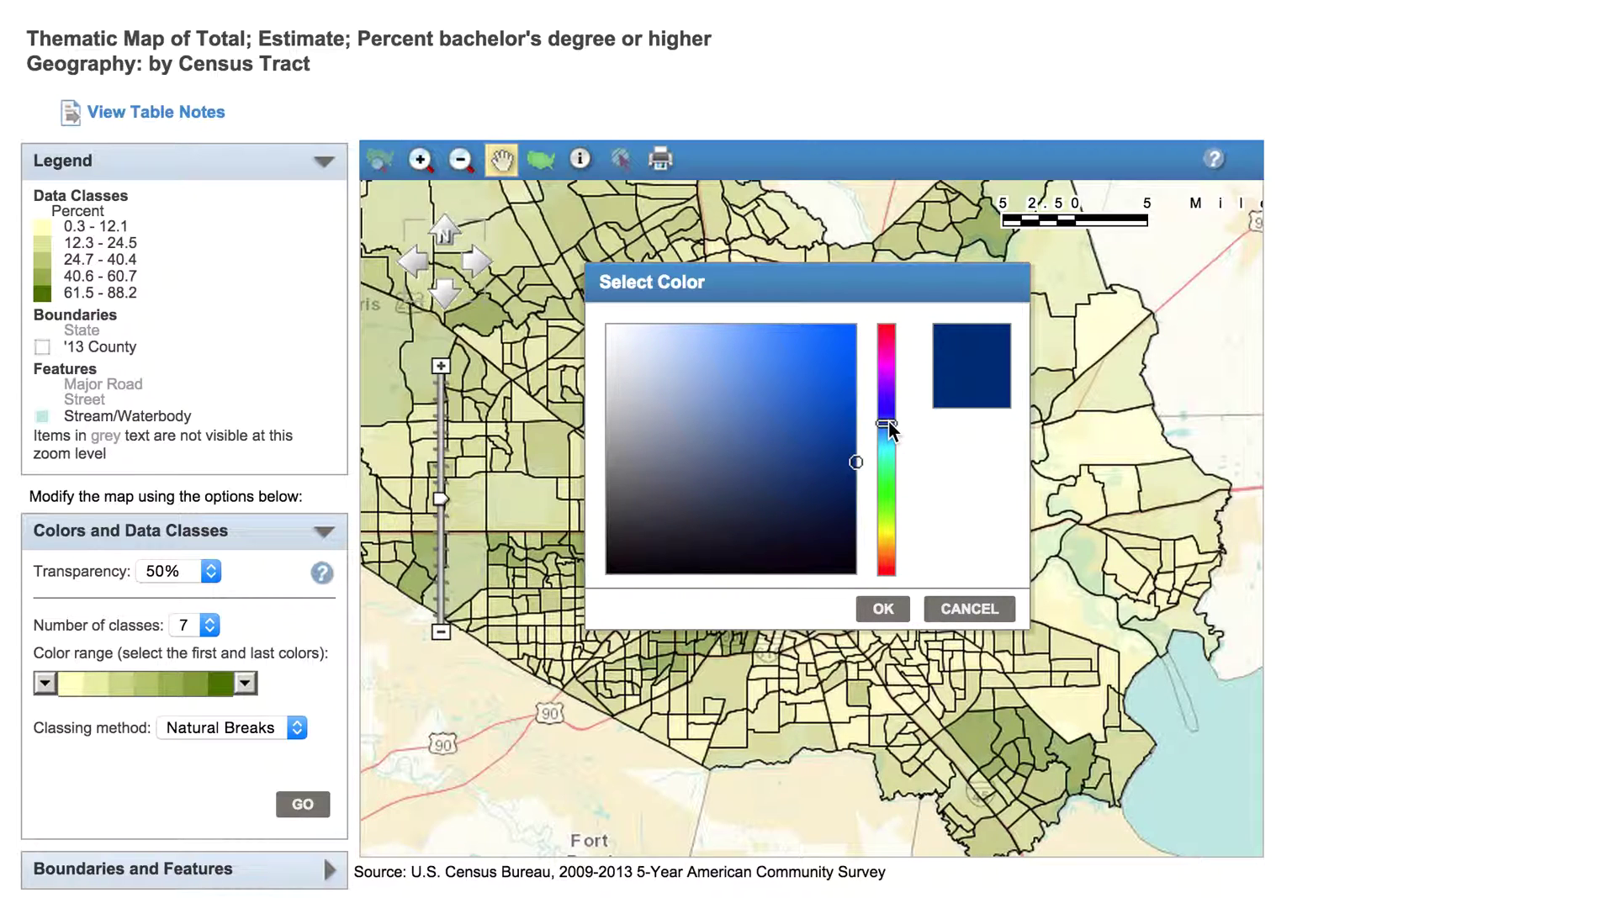
click(883, 609)
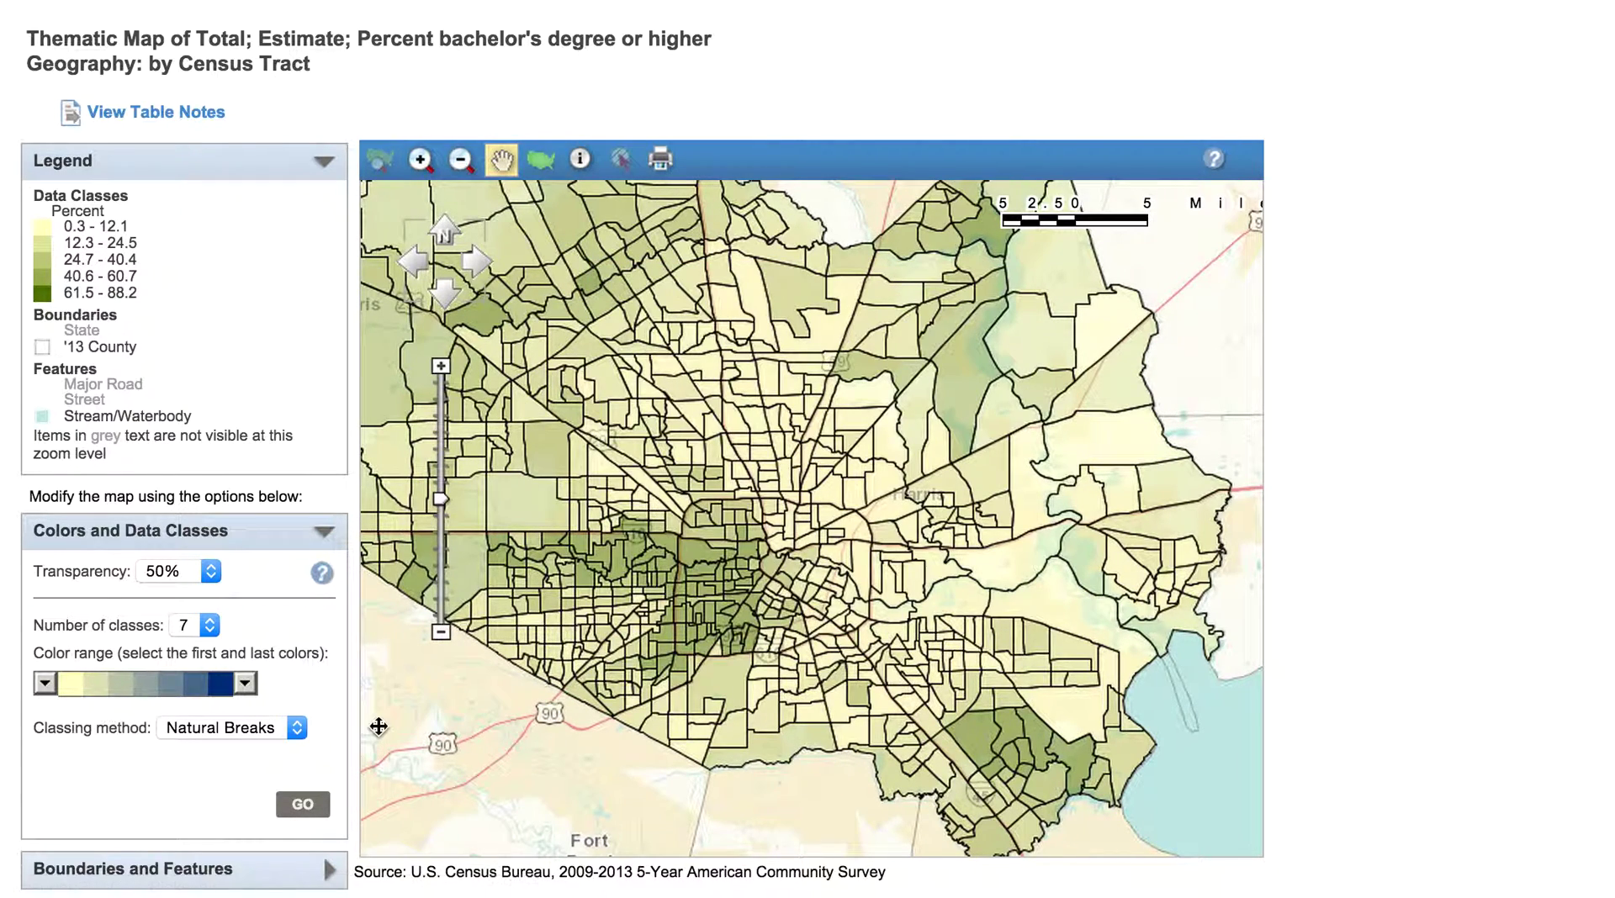
Review the available classing methods and read the help topic on changing data classes through its classing method descriptions.
click(286, 730)
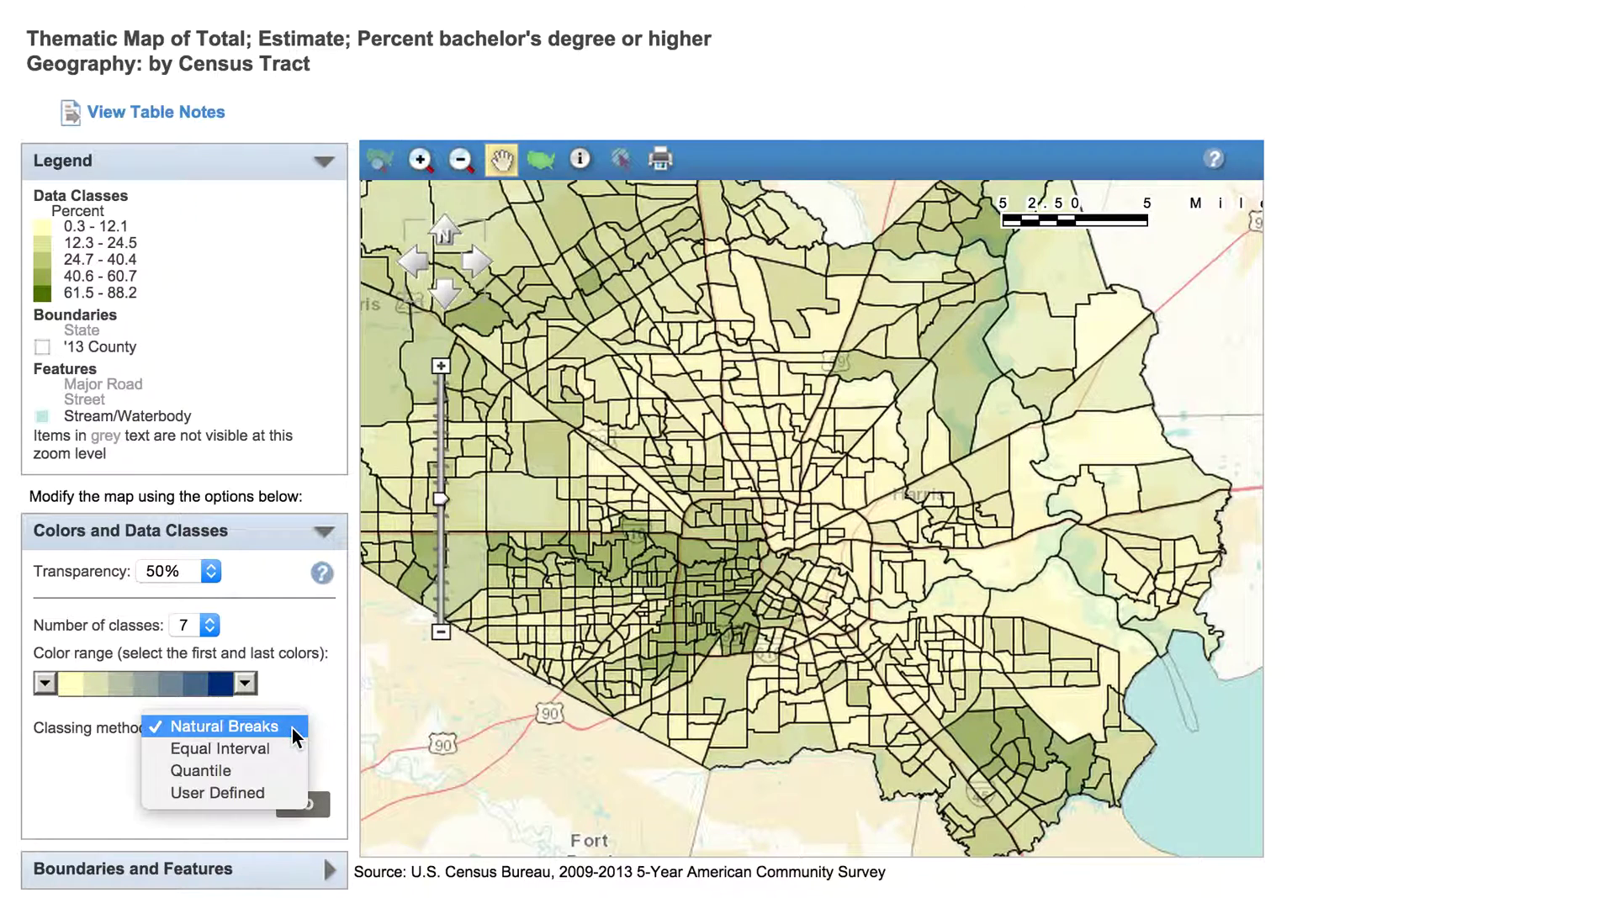
click(113, 746)
click(245, 724)
click(318, 684)
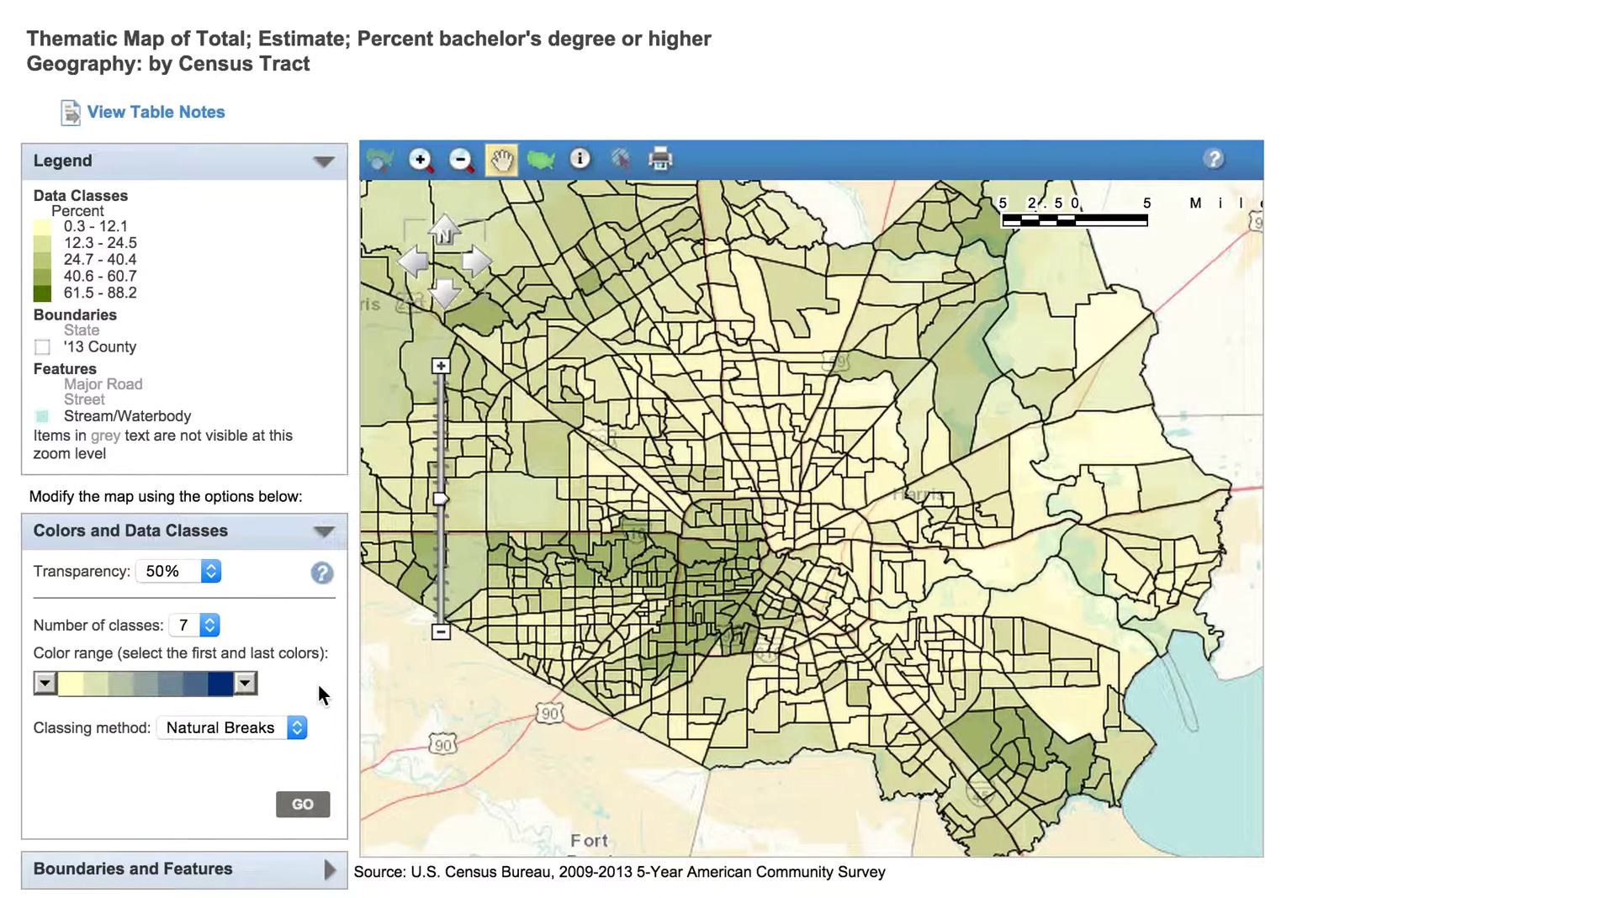
click(322, 575)
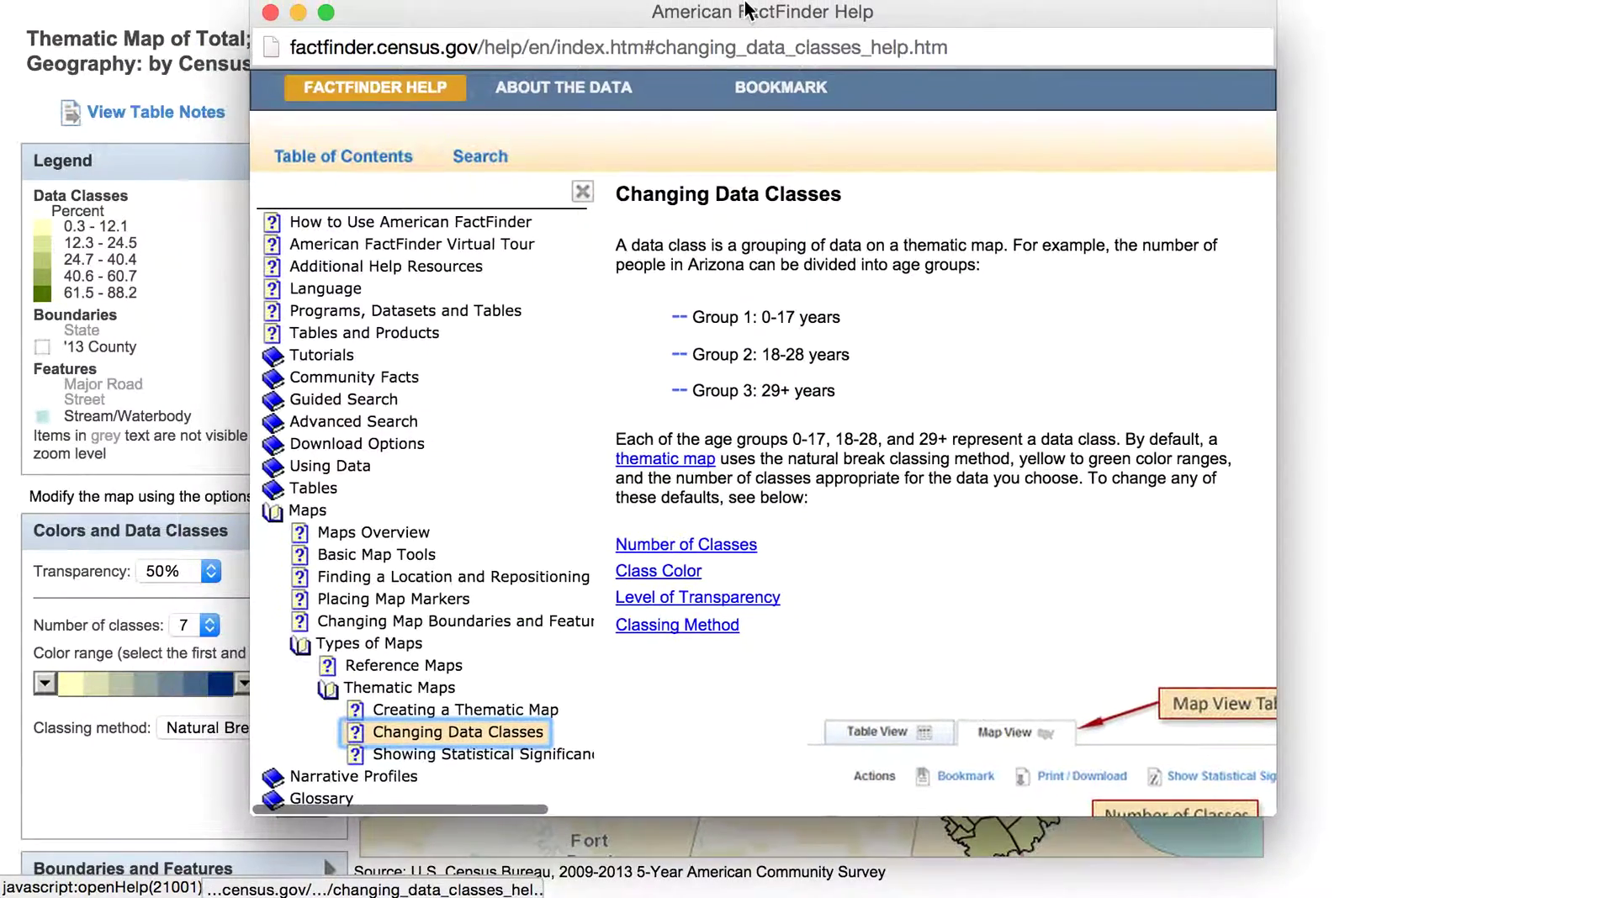
scroll(974, 579, down, 10)
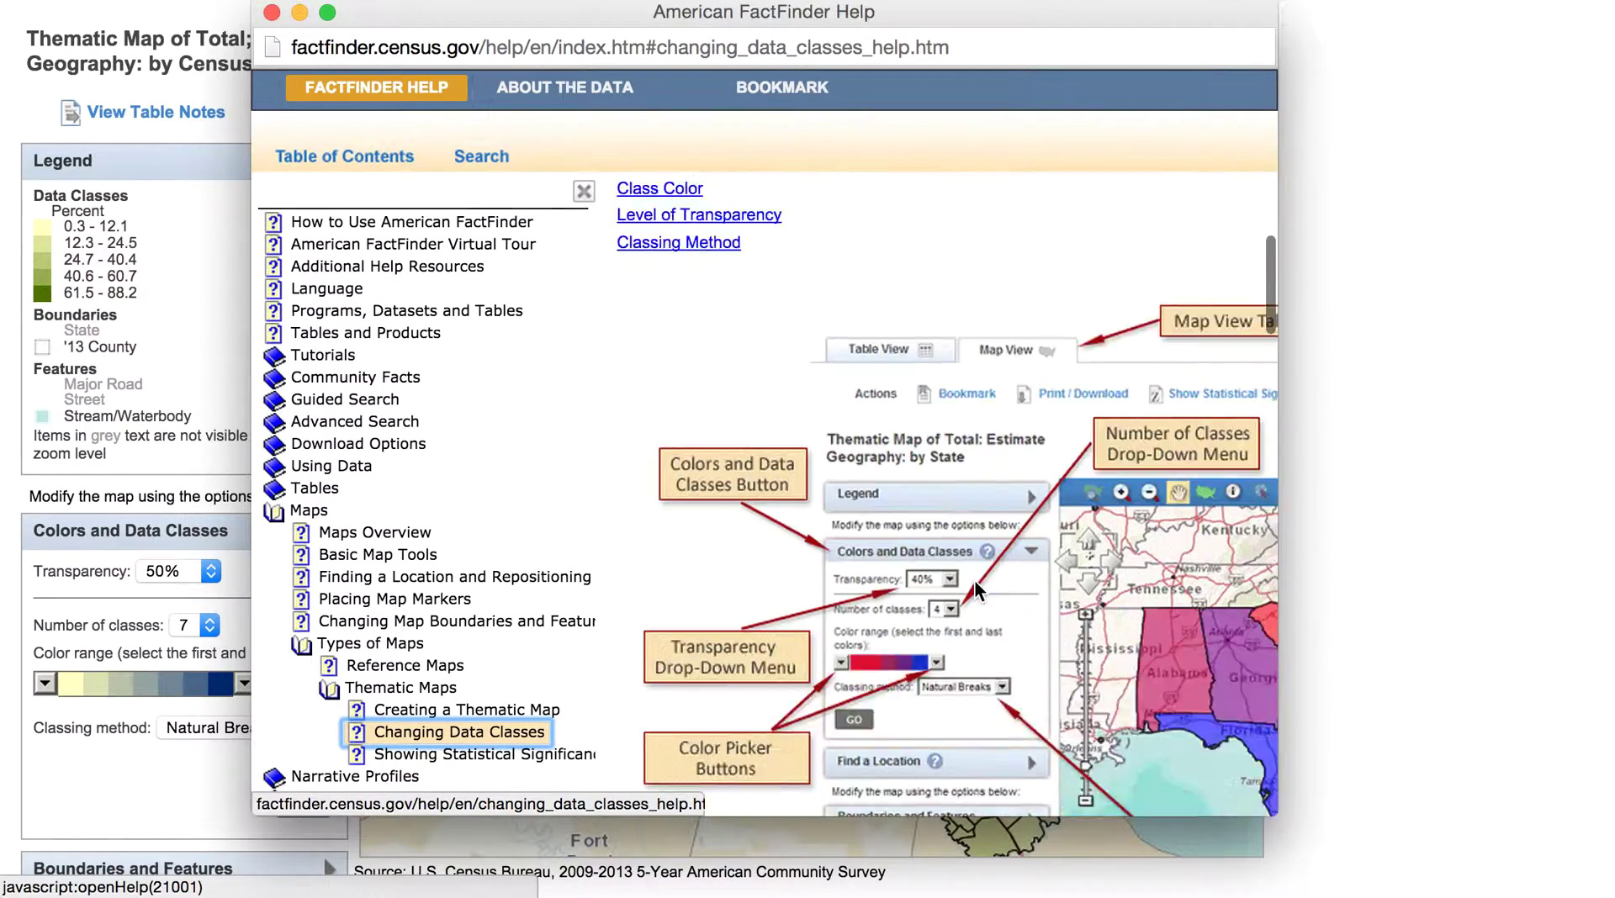
scroll(975, 589, down, 15)
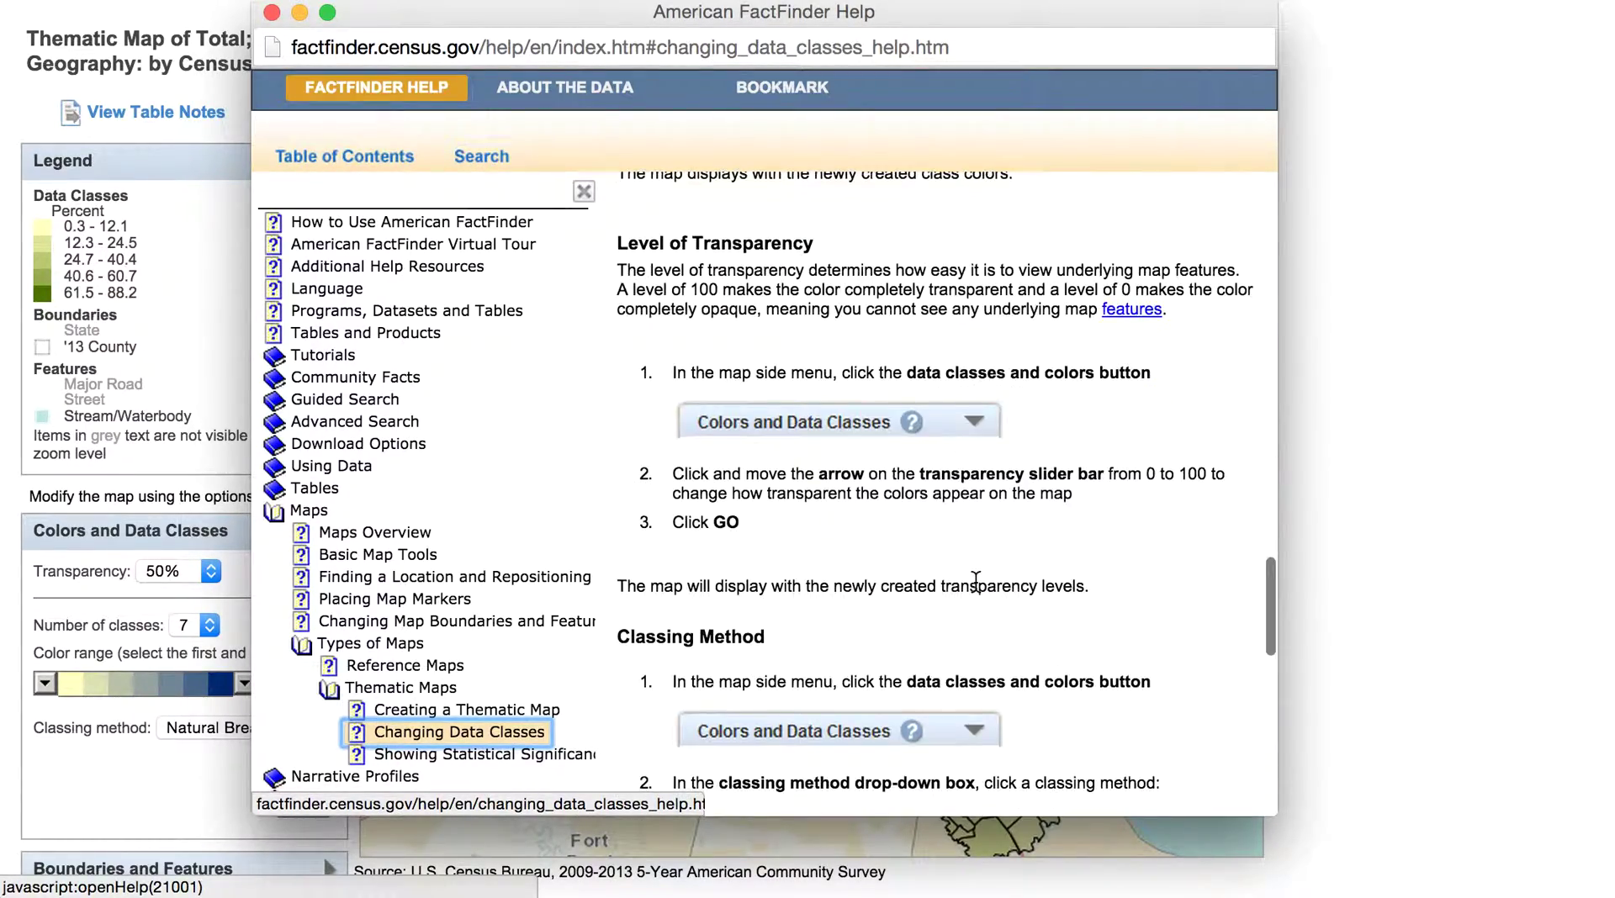
scroll(974, 582, down, 7)
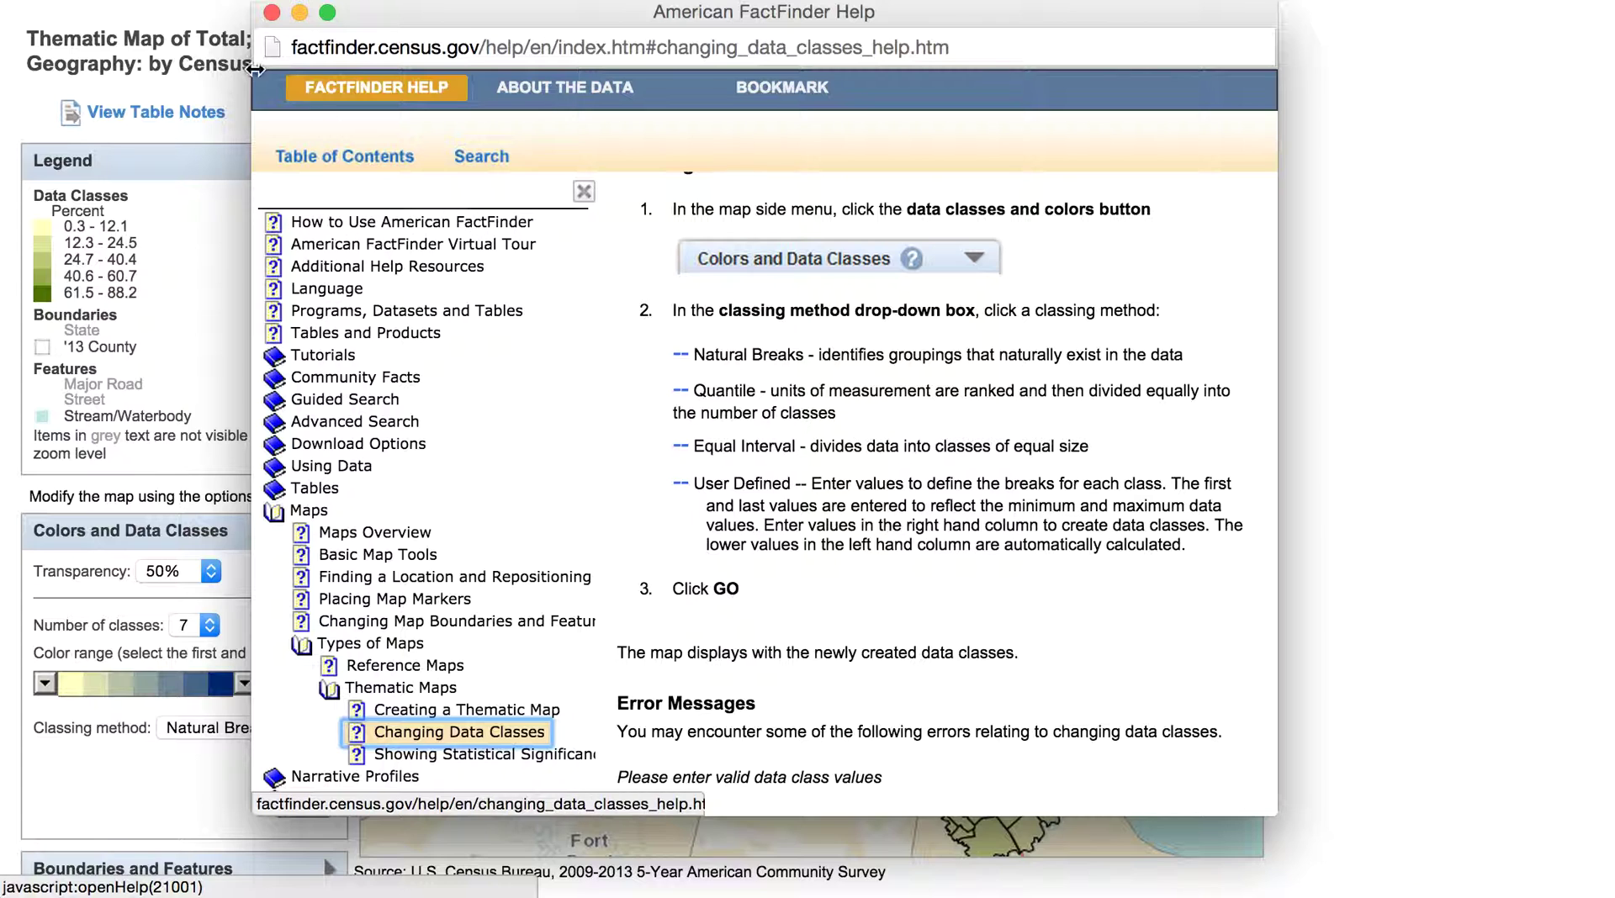
click(272, 13)
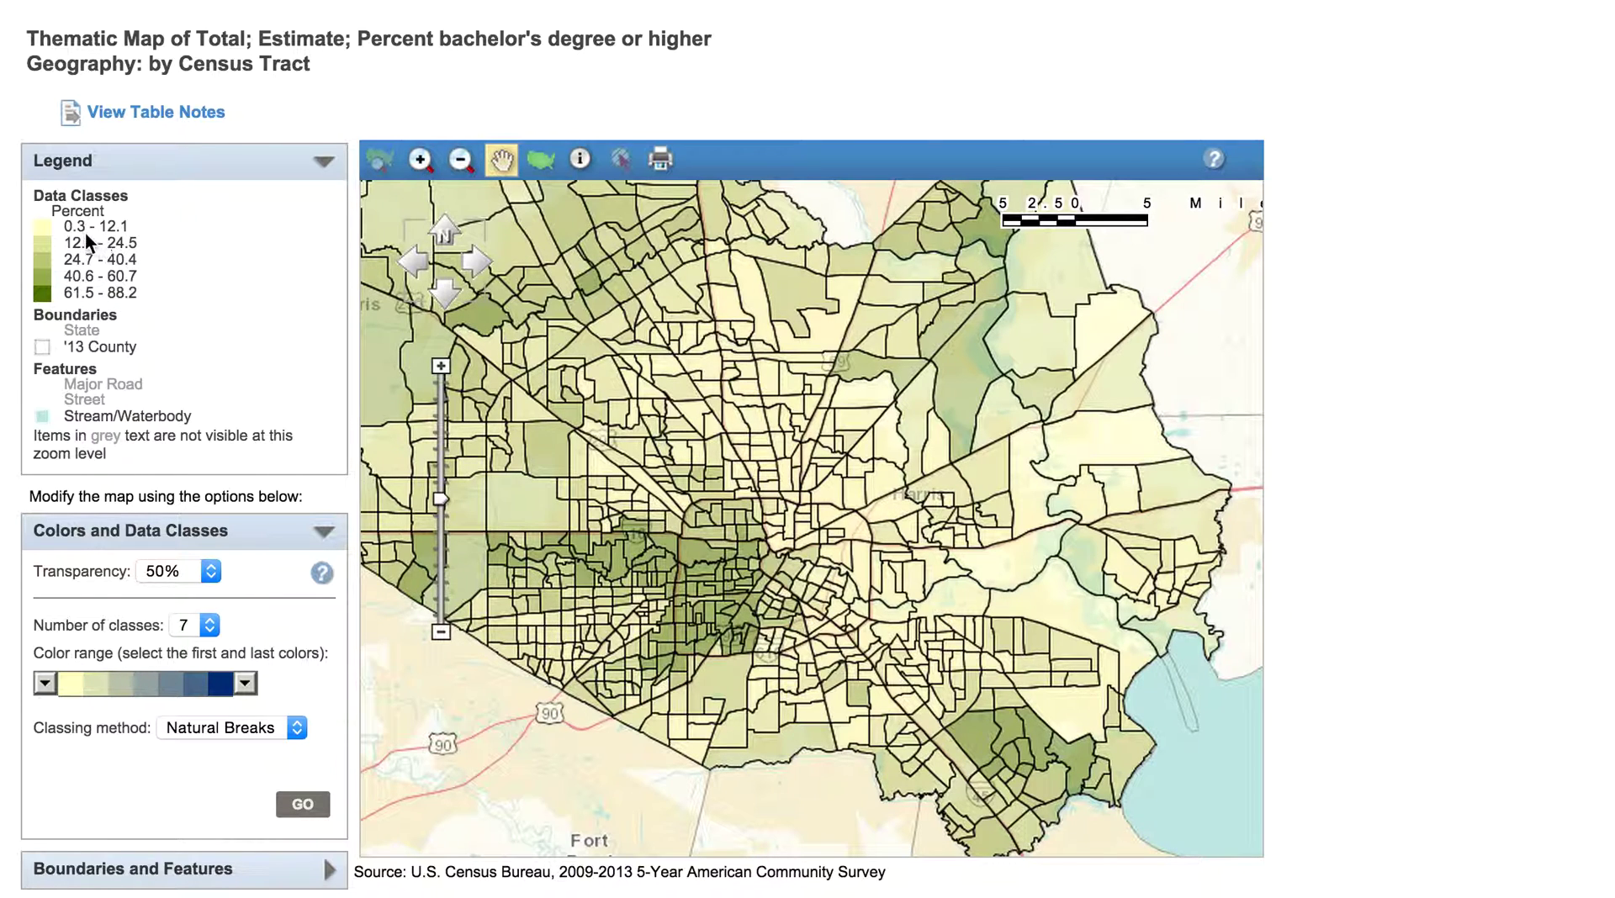
Apply the new data classes and color range to the map and frame the whole of Harris County.
click(303, 805)
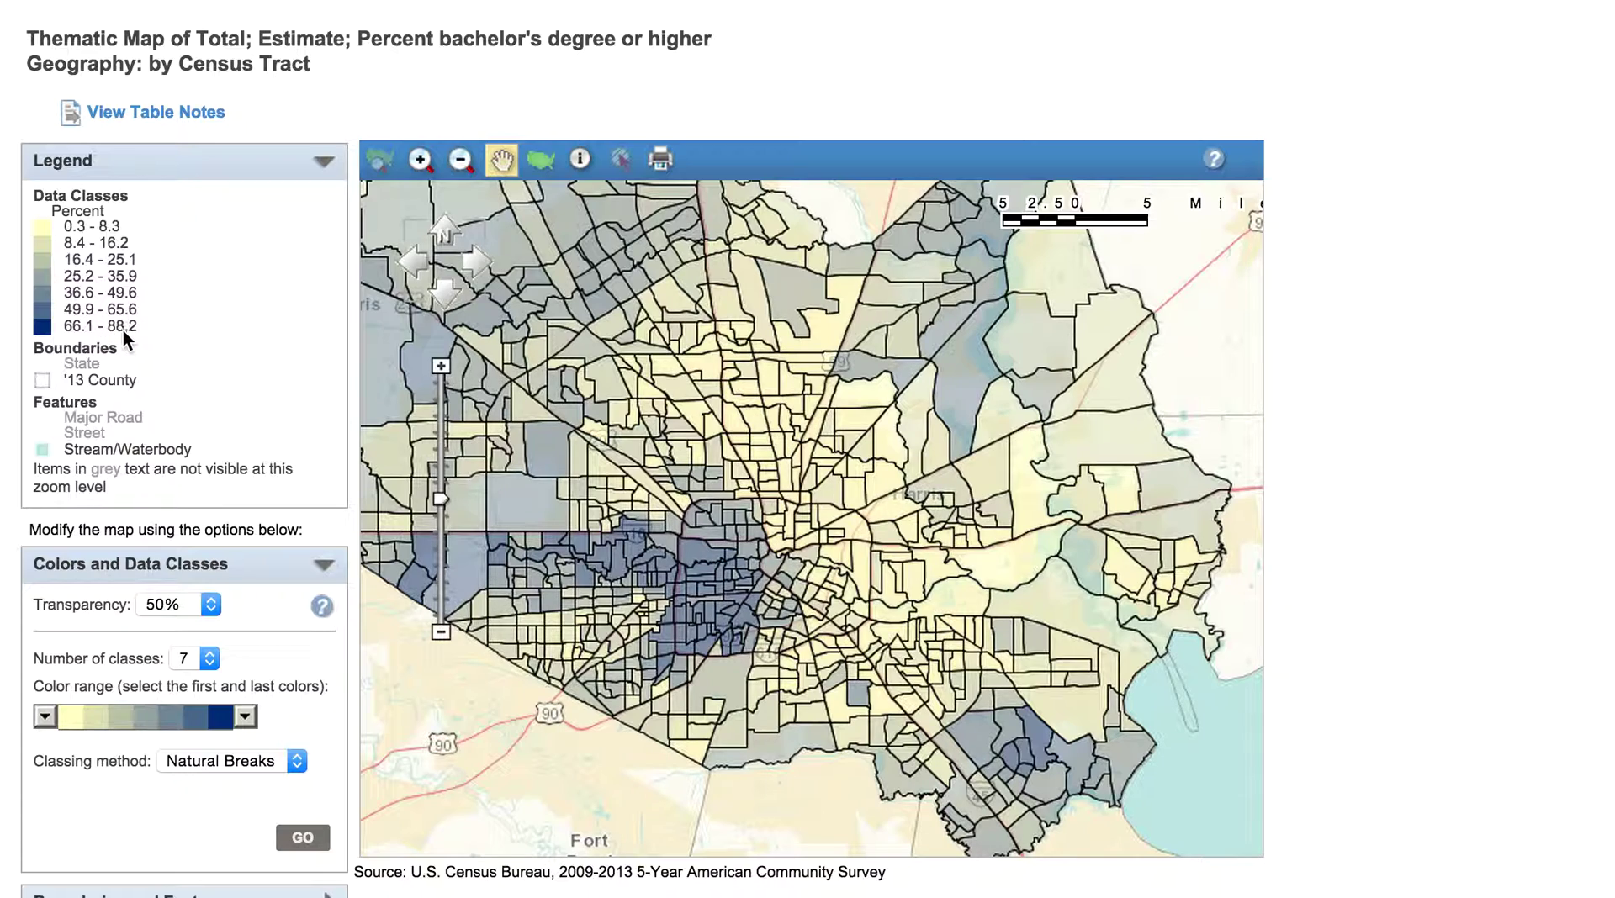
drag(740, 468, 851, 559)
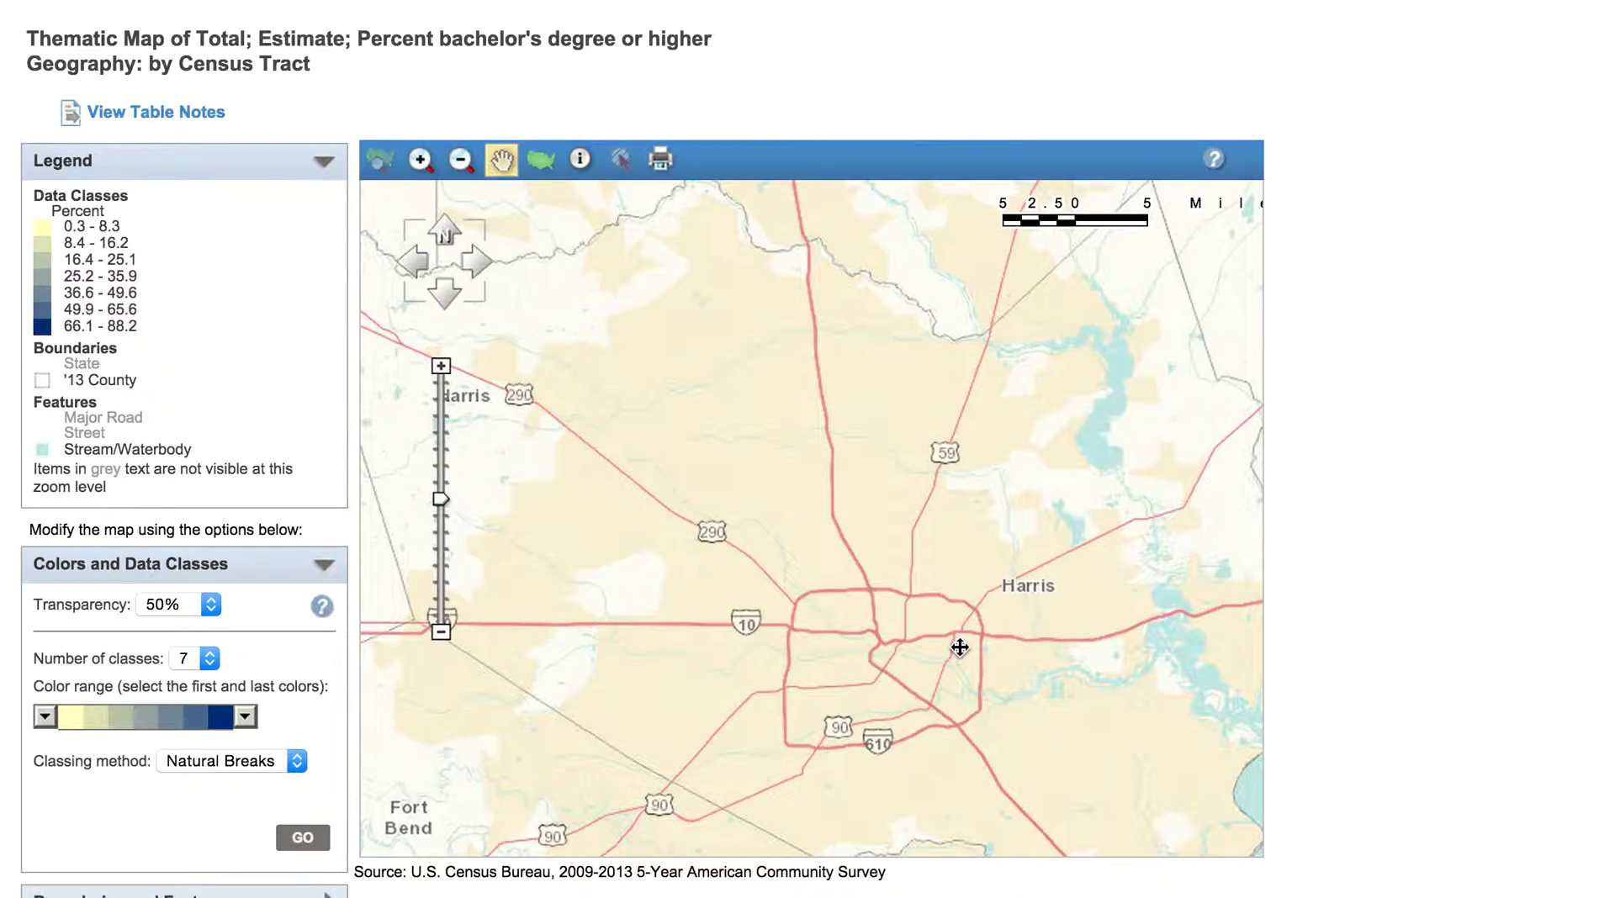
drag(959, 648, 896, 502)
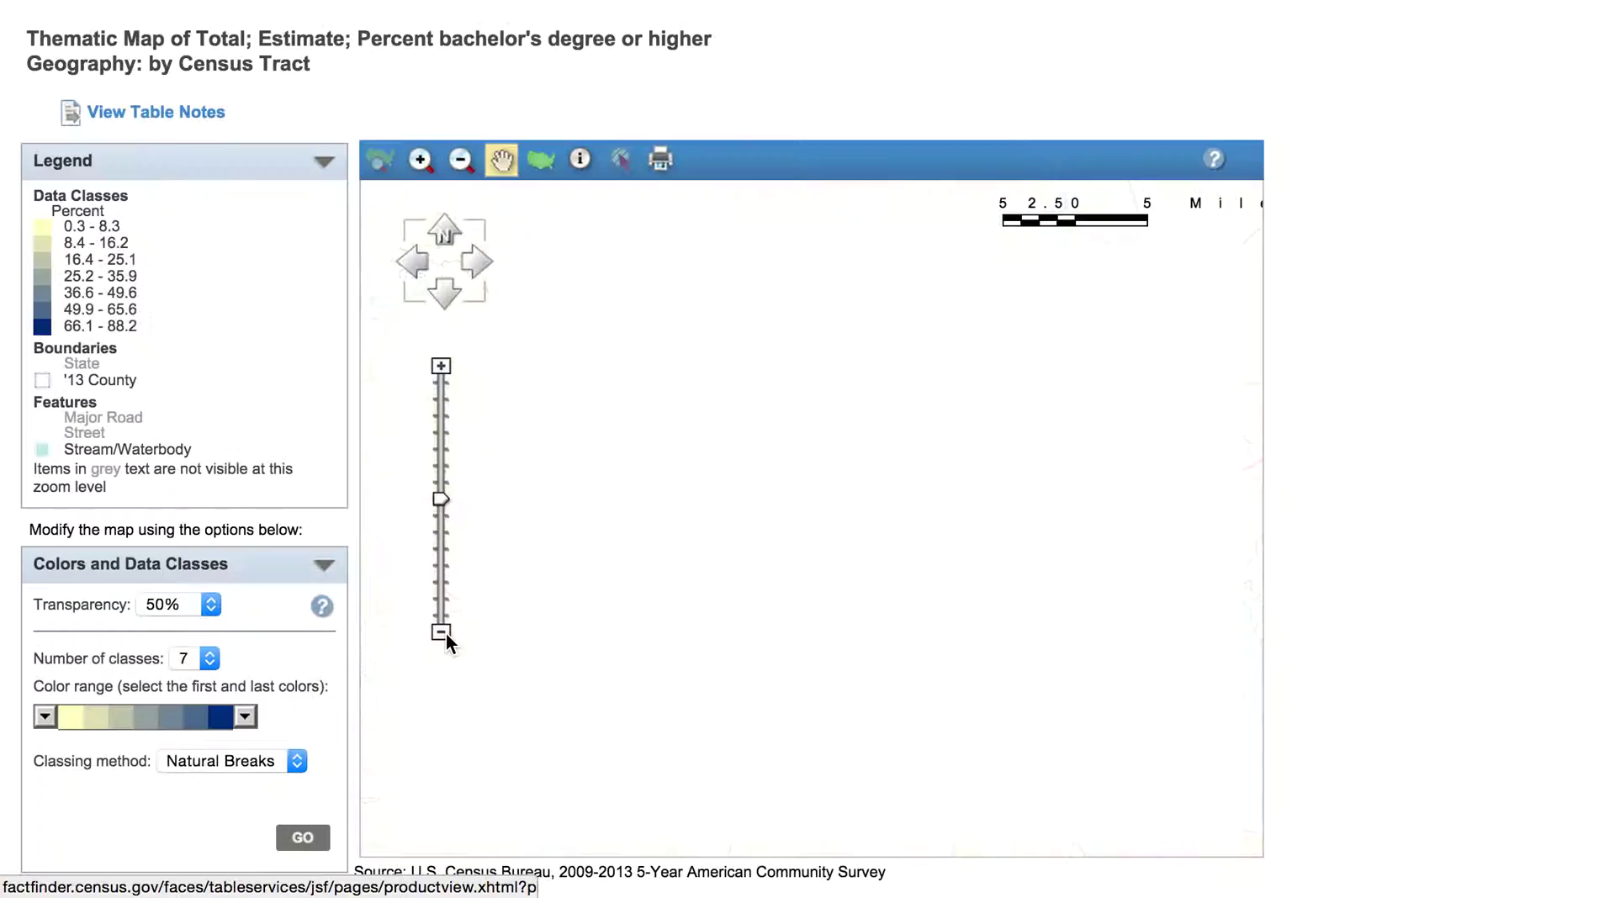
click(445, 632)
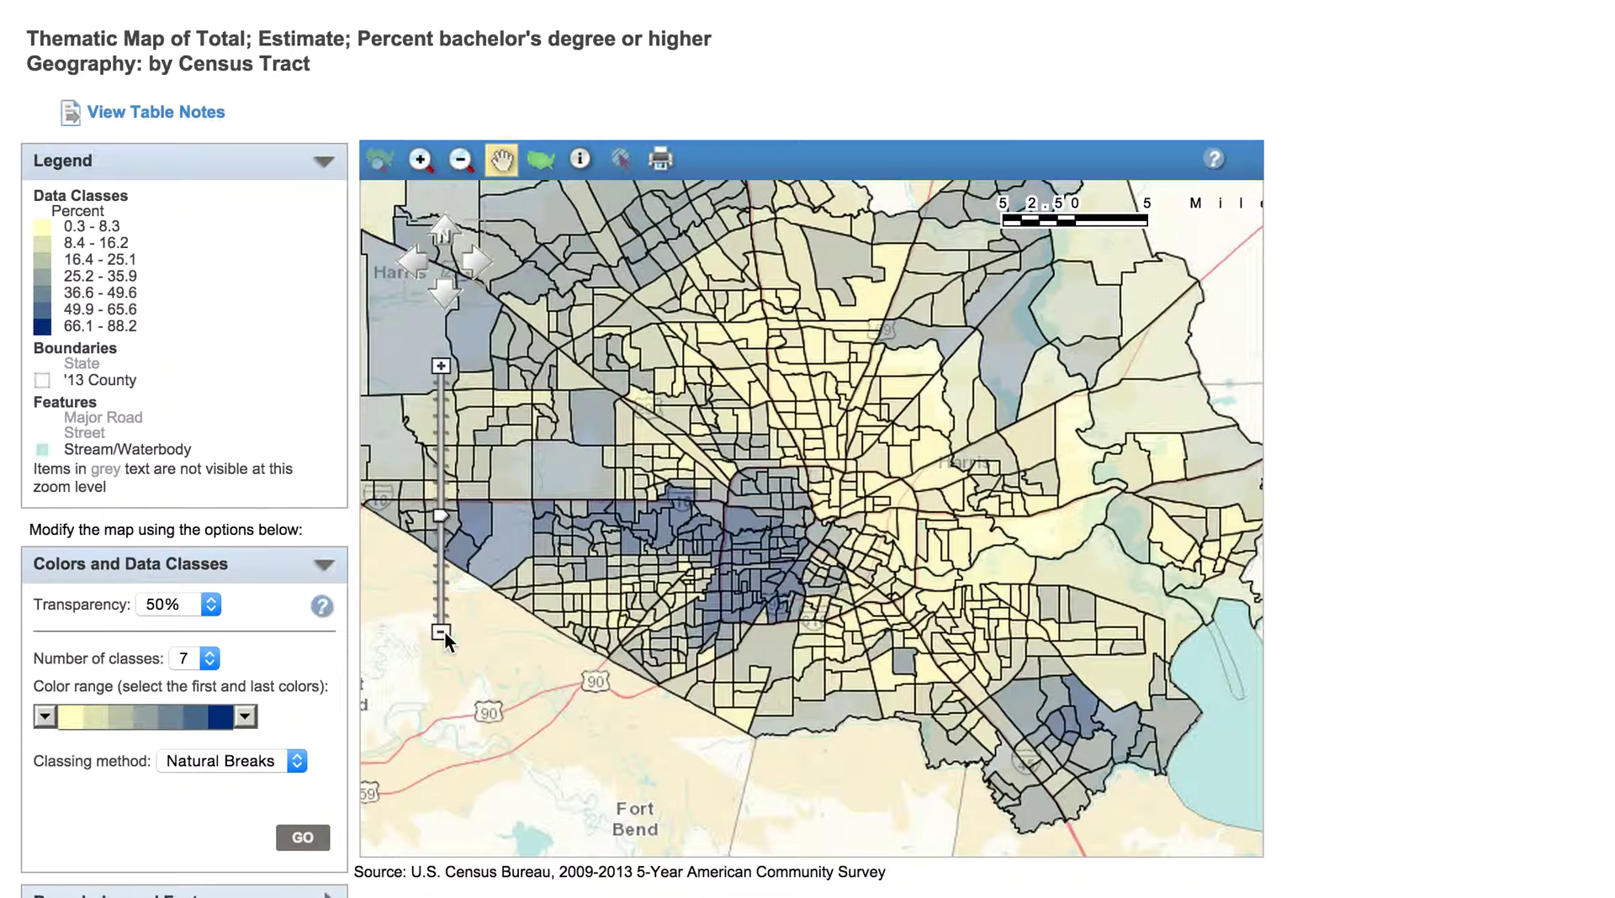
click(442, 632)
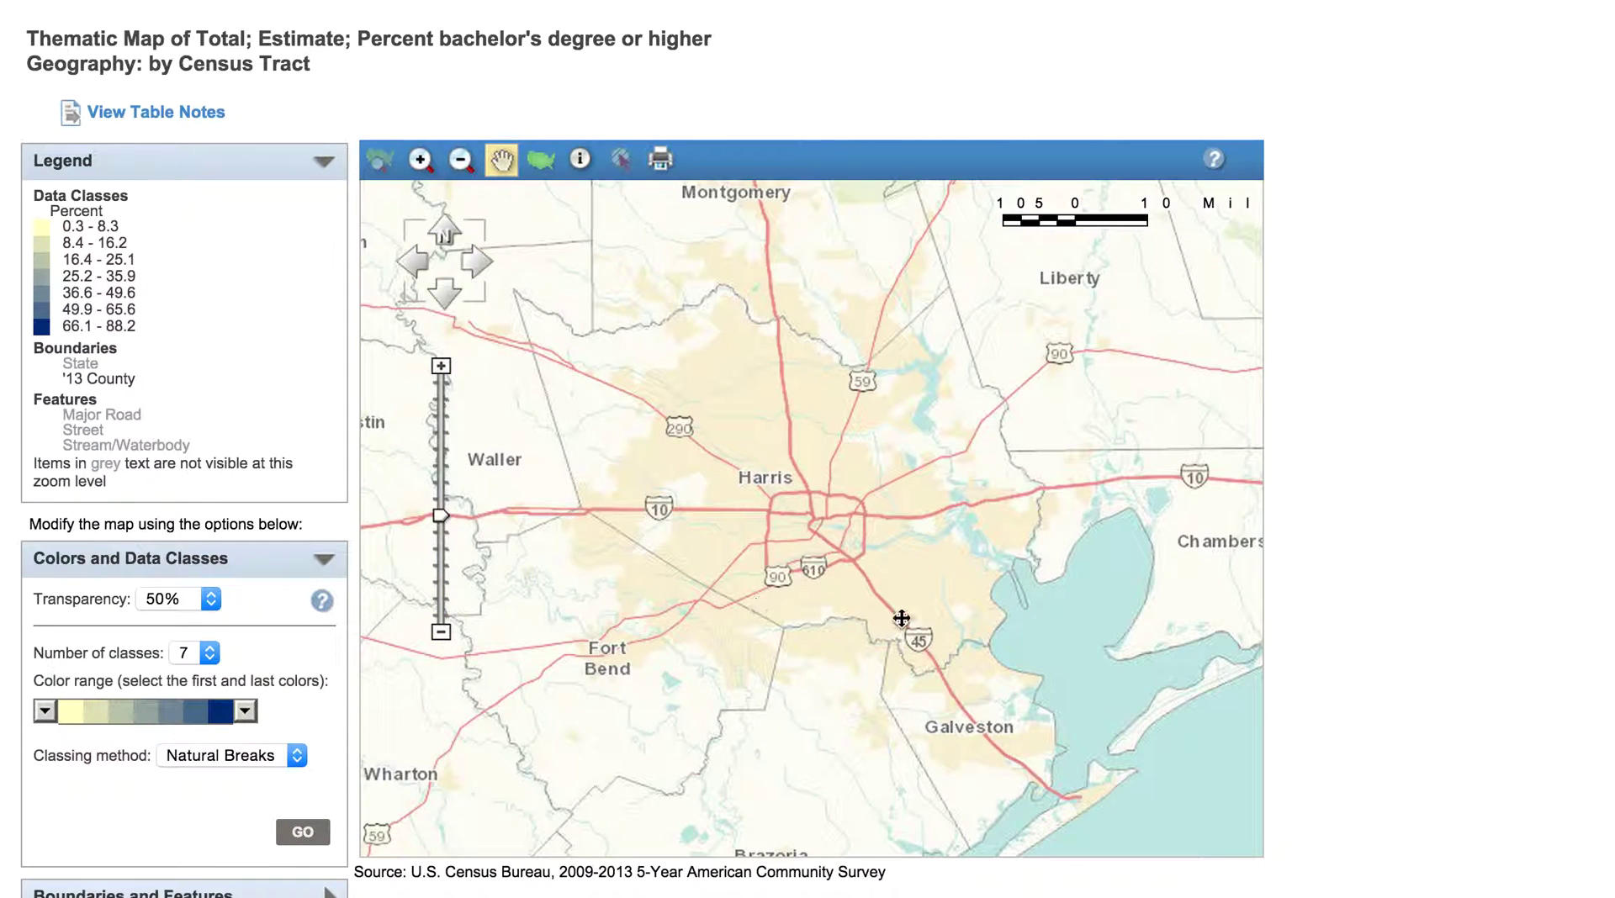
drag(824, 511, 860, 543)
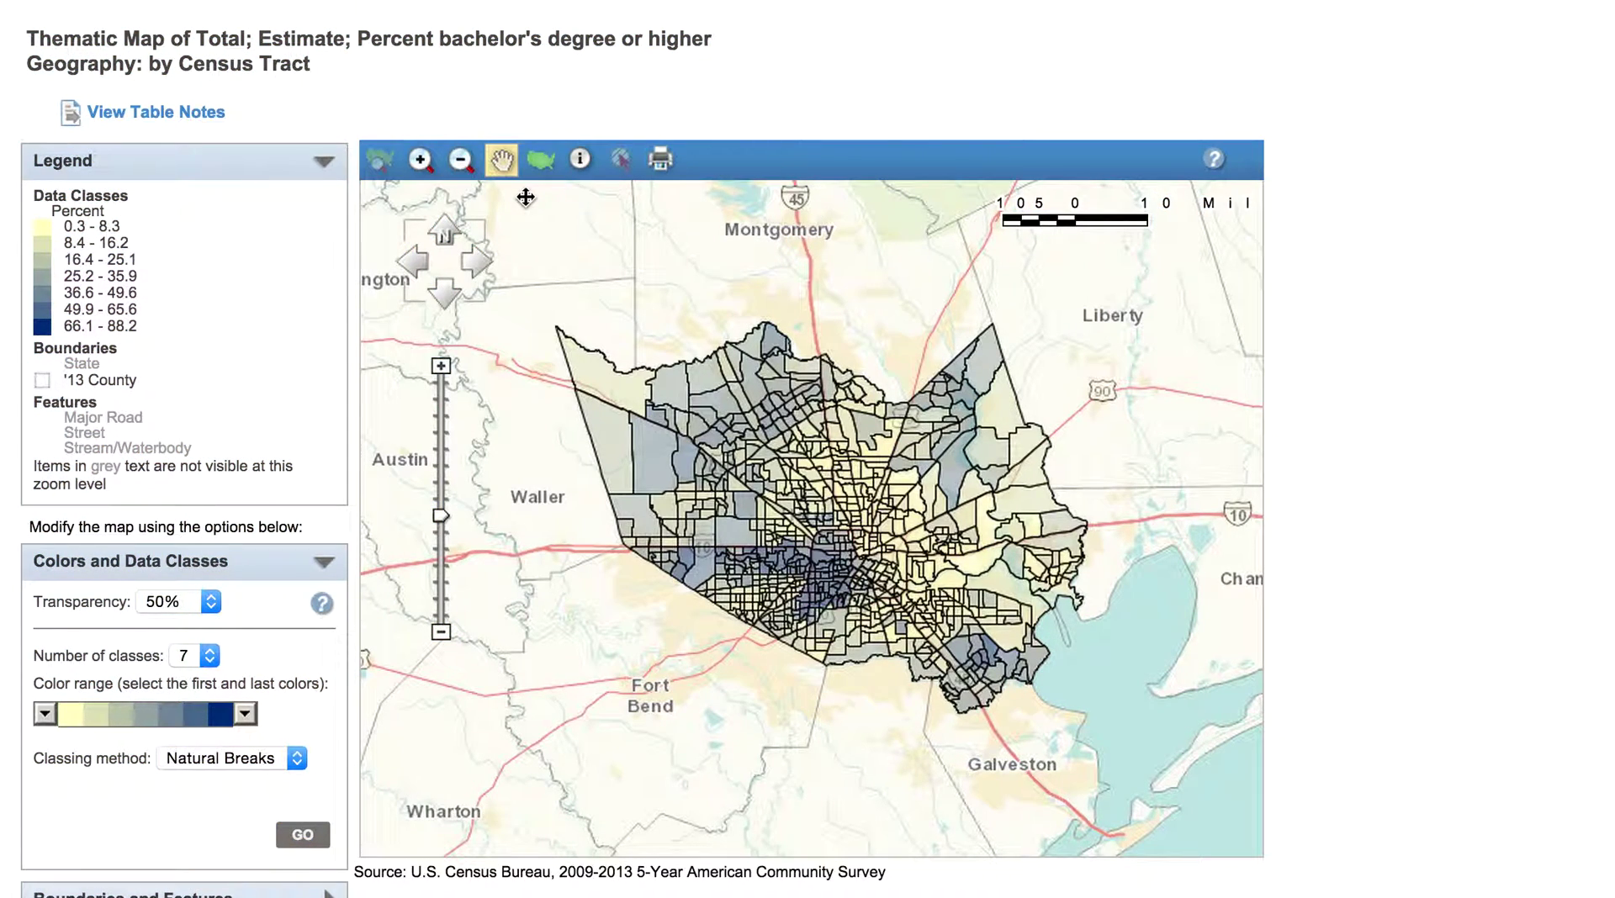
Try to create a landscape PDF of the map titled "Harris County Percent of Bachelor's", and cancel the file creation.
click(659, 159)
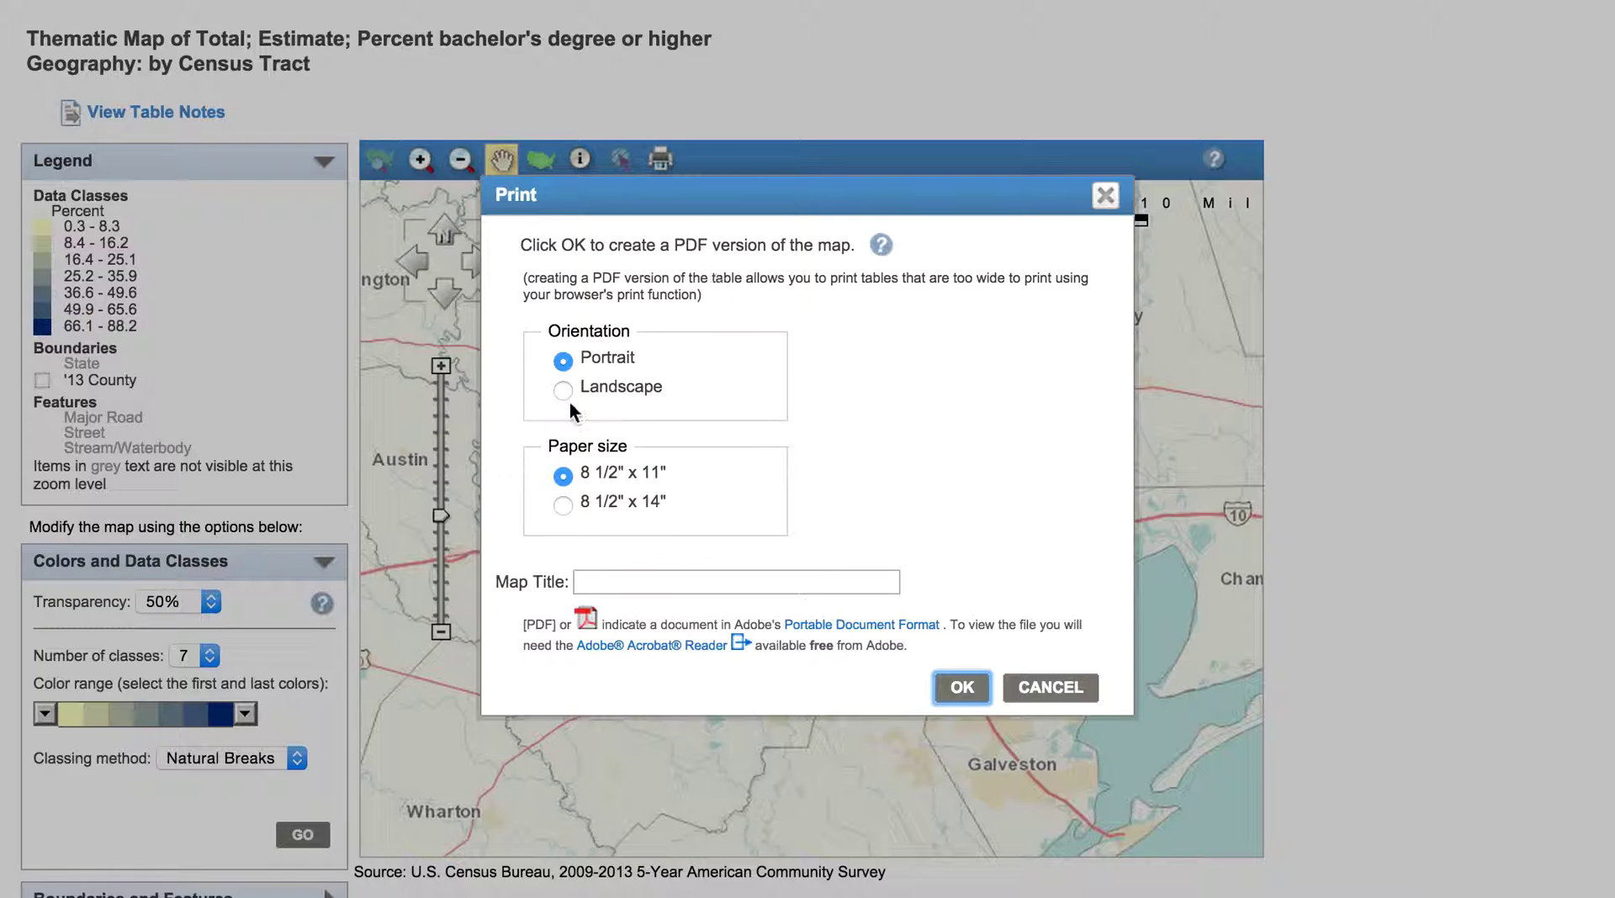
click(612, 390)
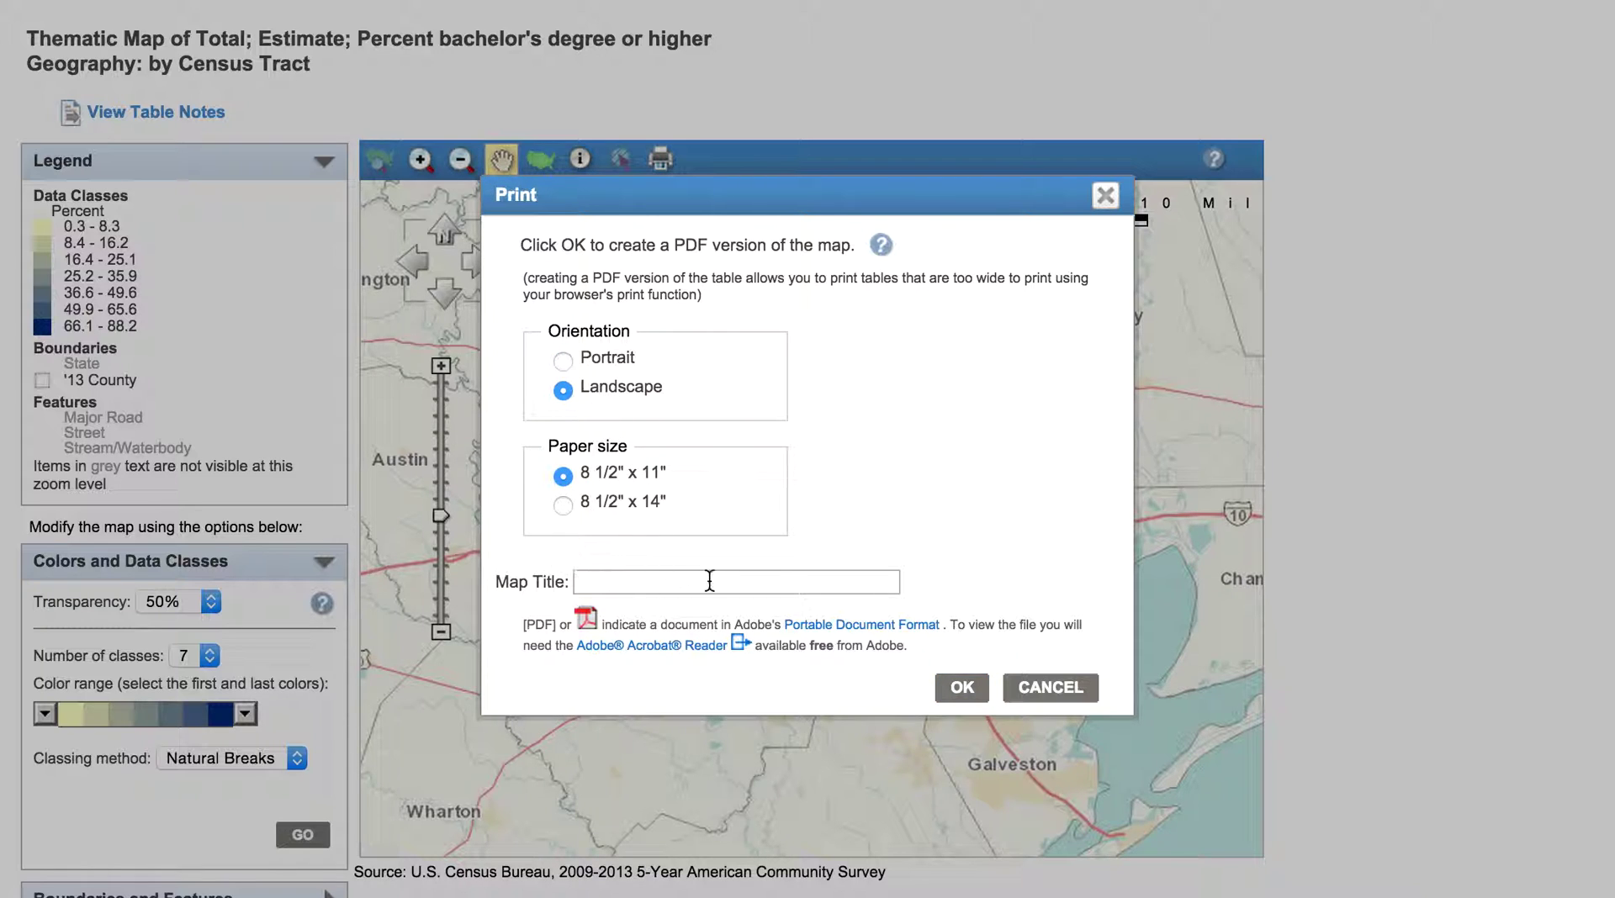
click(680, 590)
text(H)
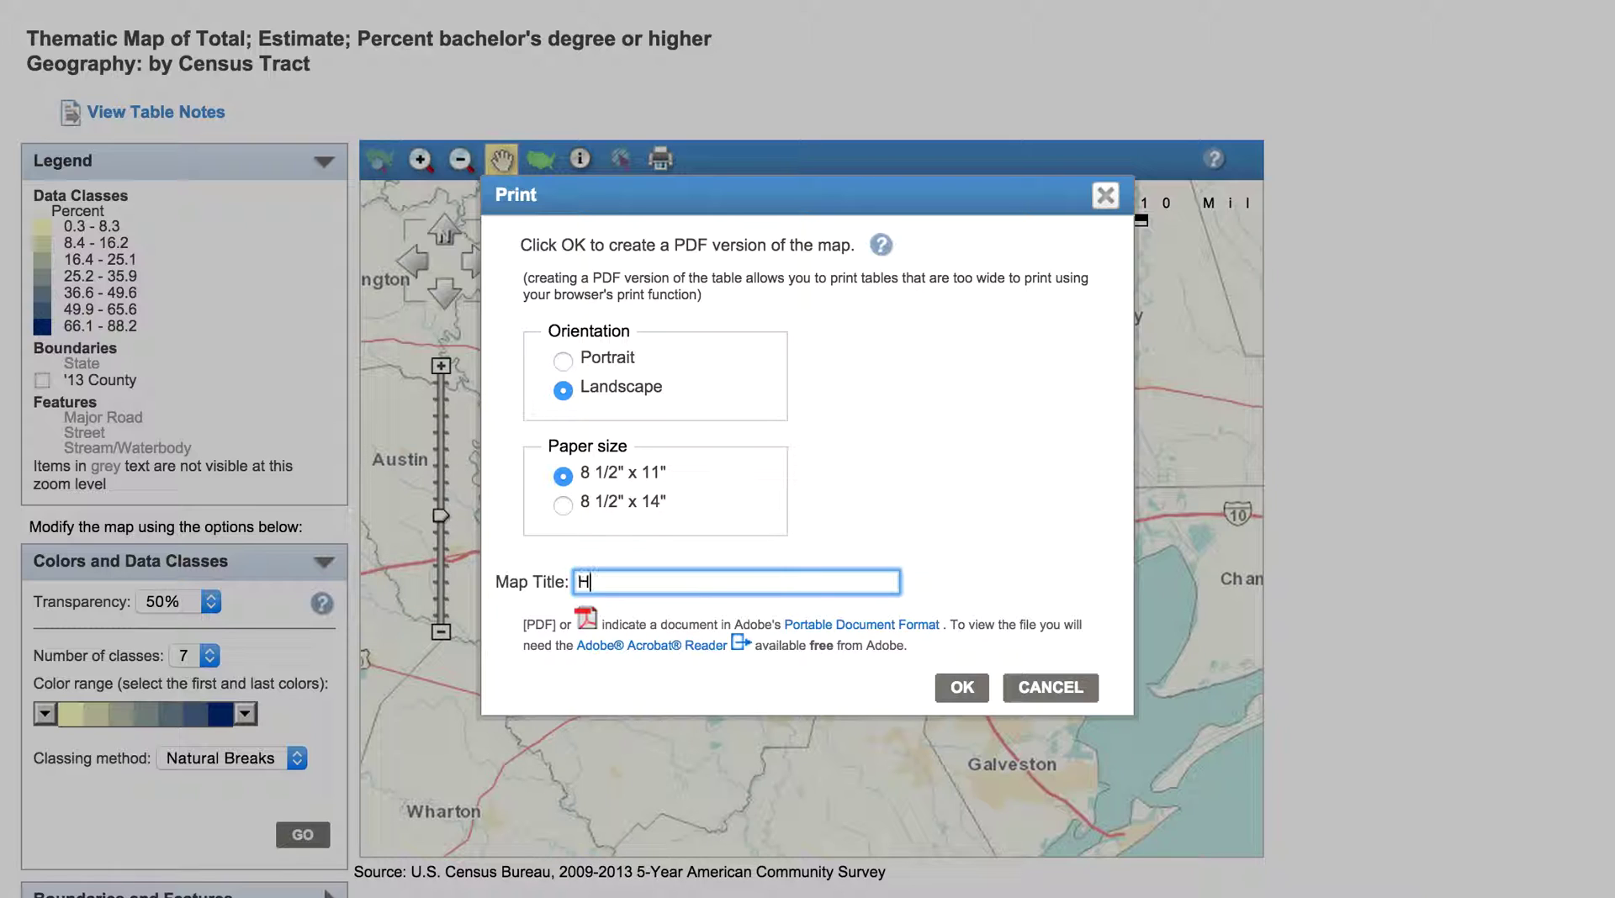
text(arris County Pervent of)
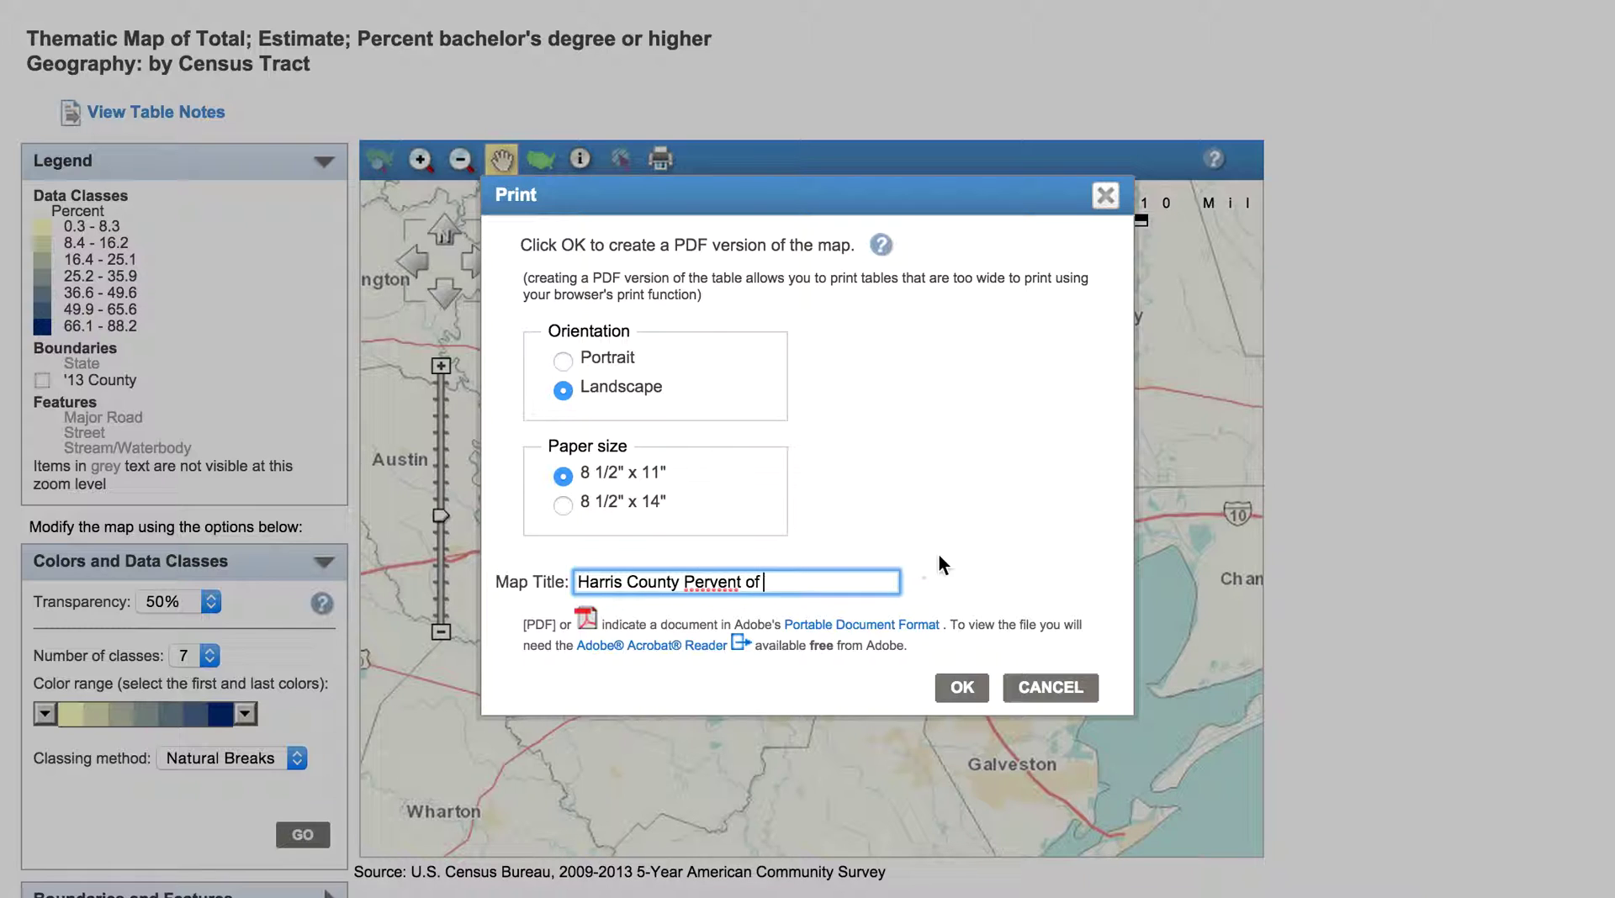
right_click(698, 572)
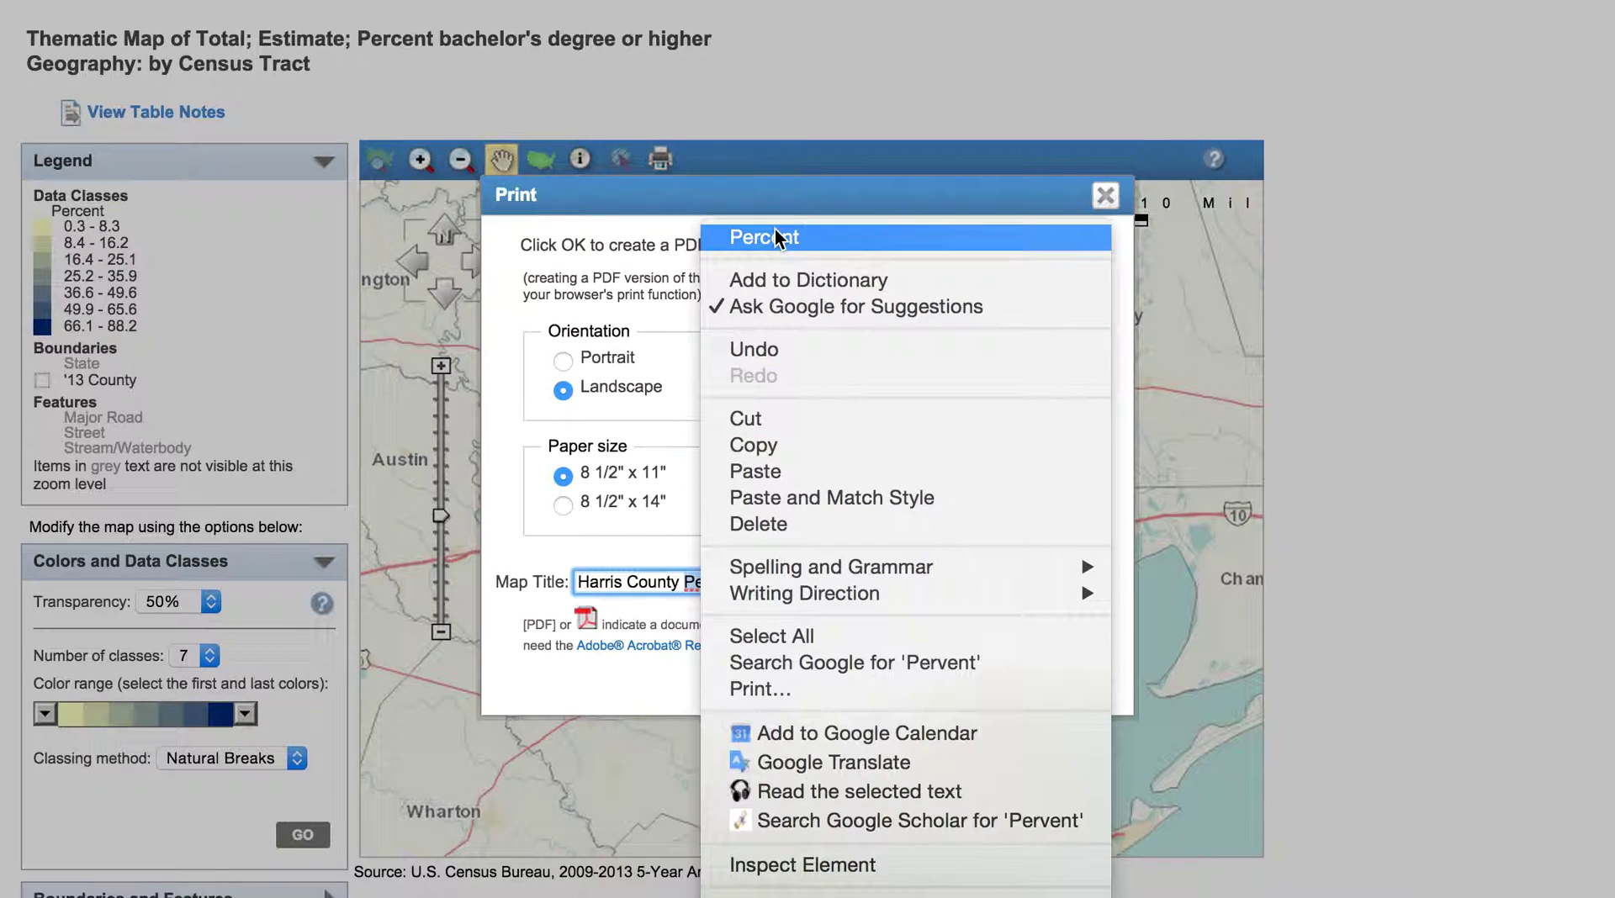
click(1066, 240)
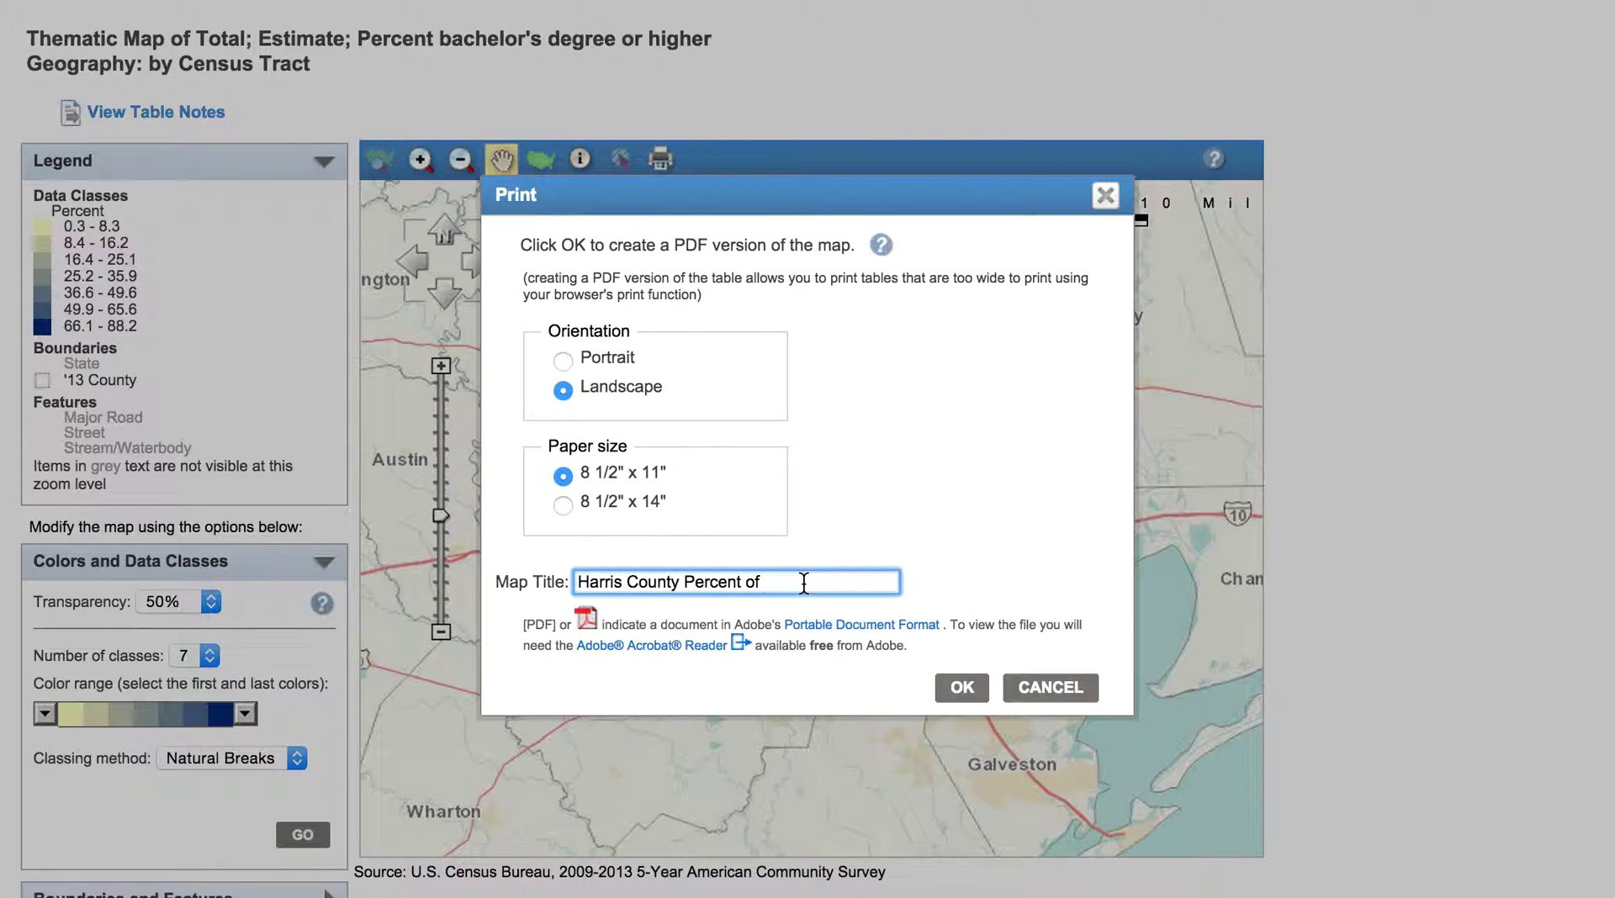
text(Bache)
text(lot)
text('s)
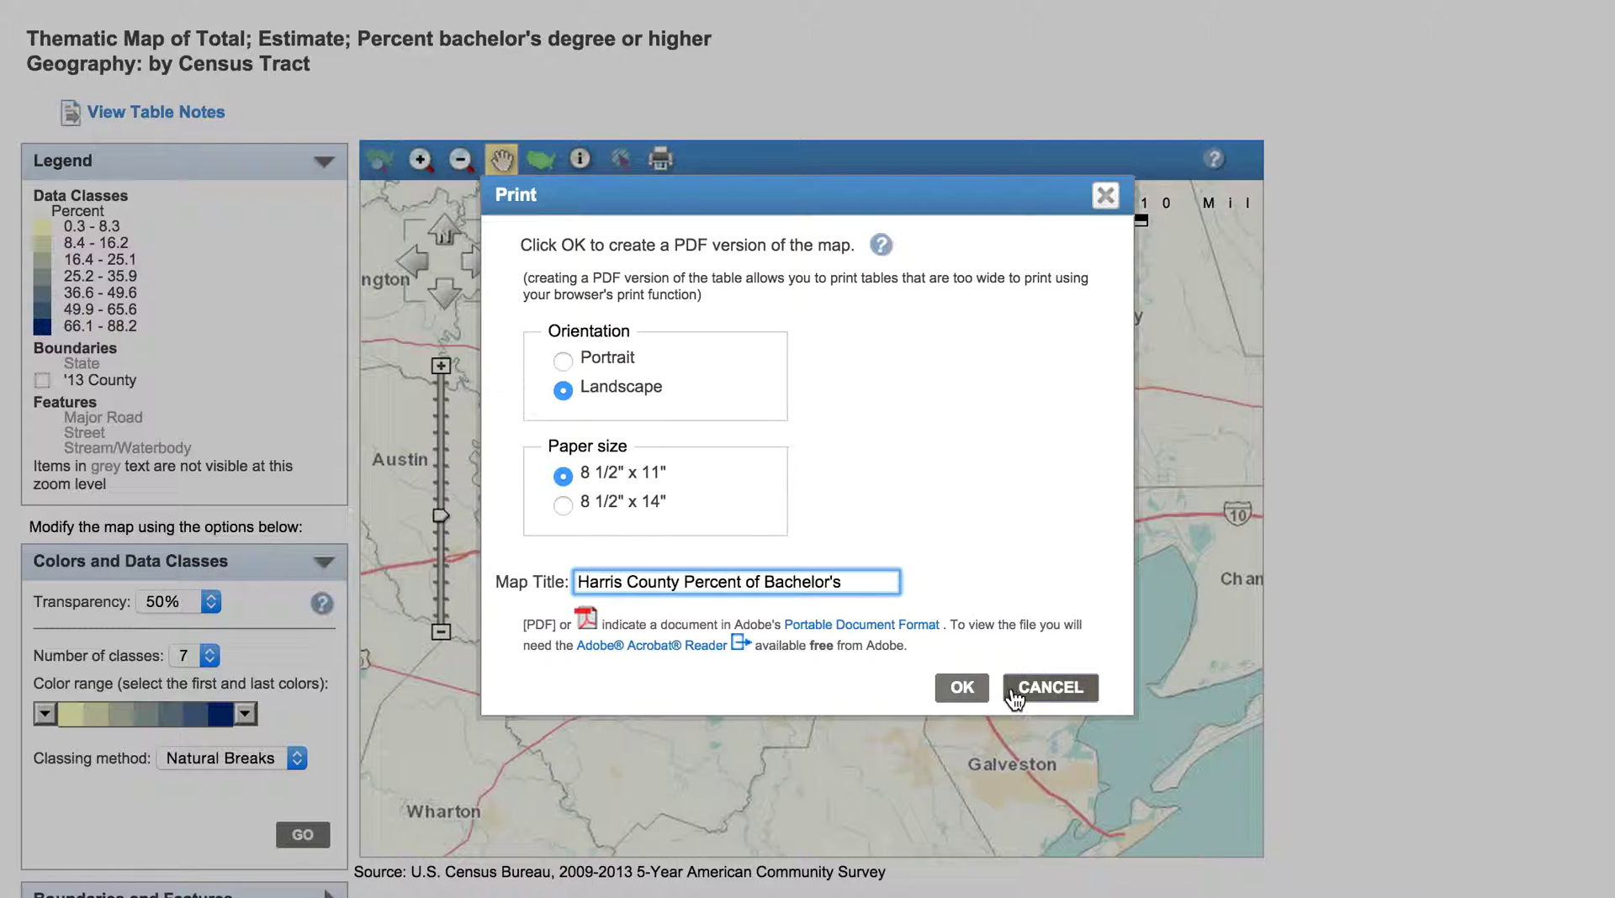
click(967, 690)
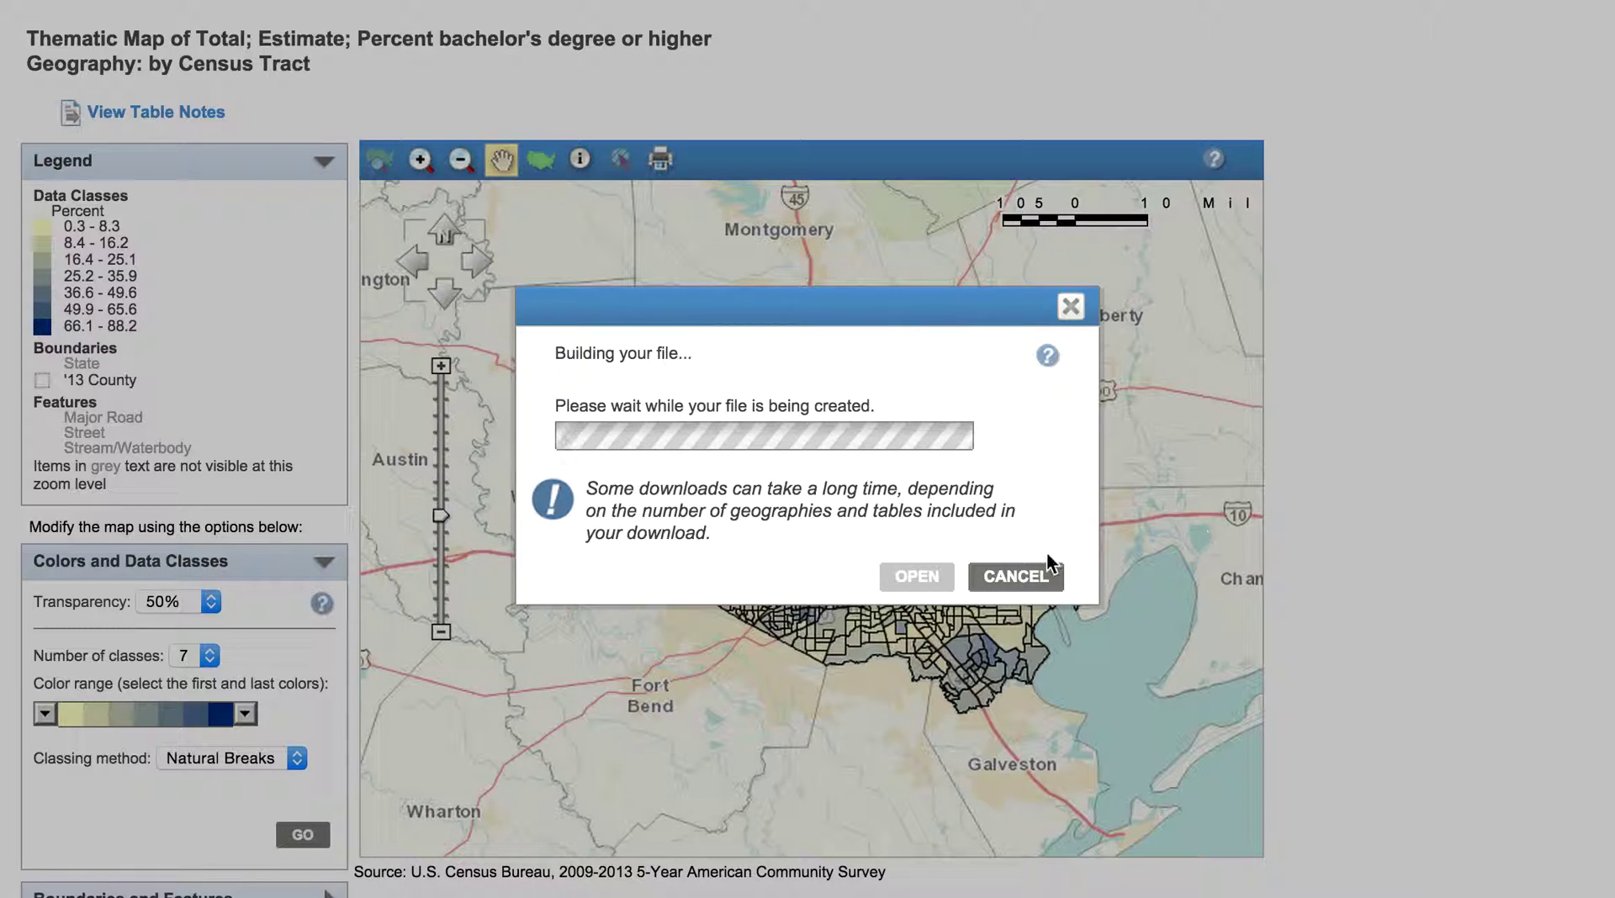
click(997, 580)
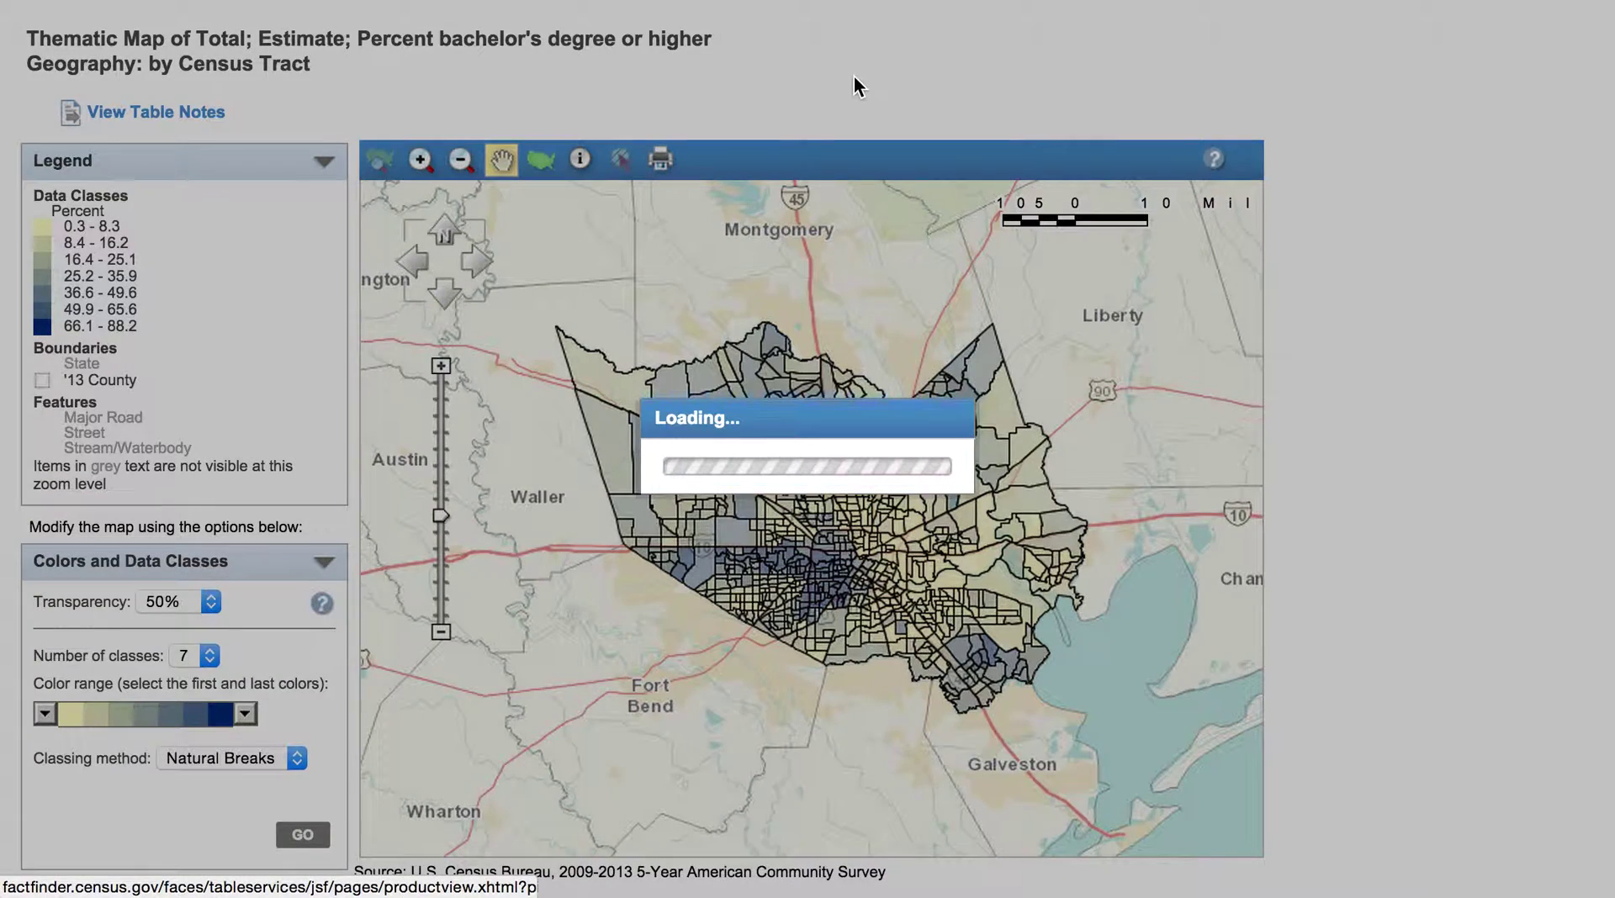
Review the map's download formats, select Shapefiles (.zip), and cancel the download.
scroll(854, 87, up, 3)
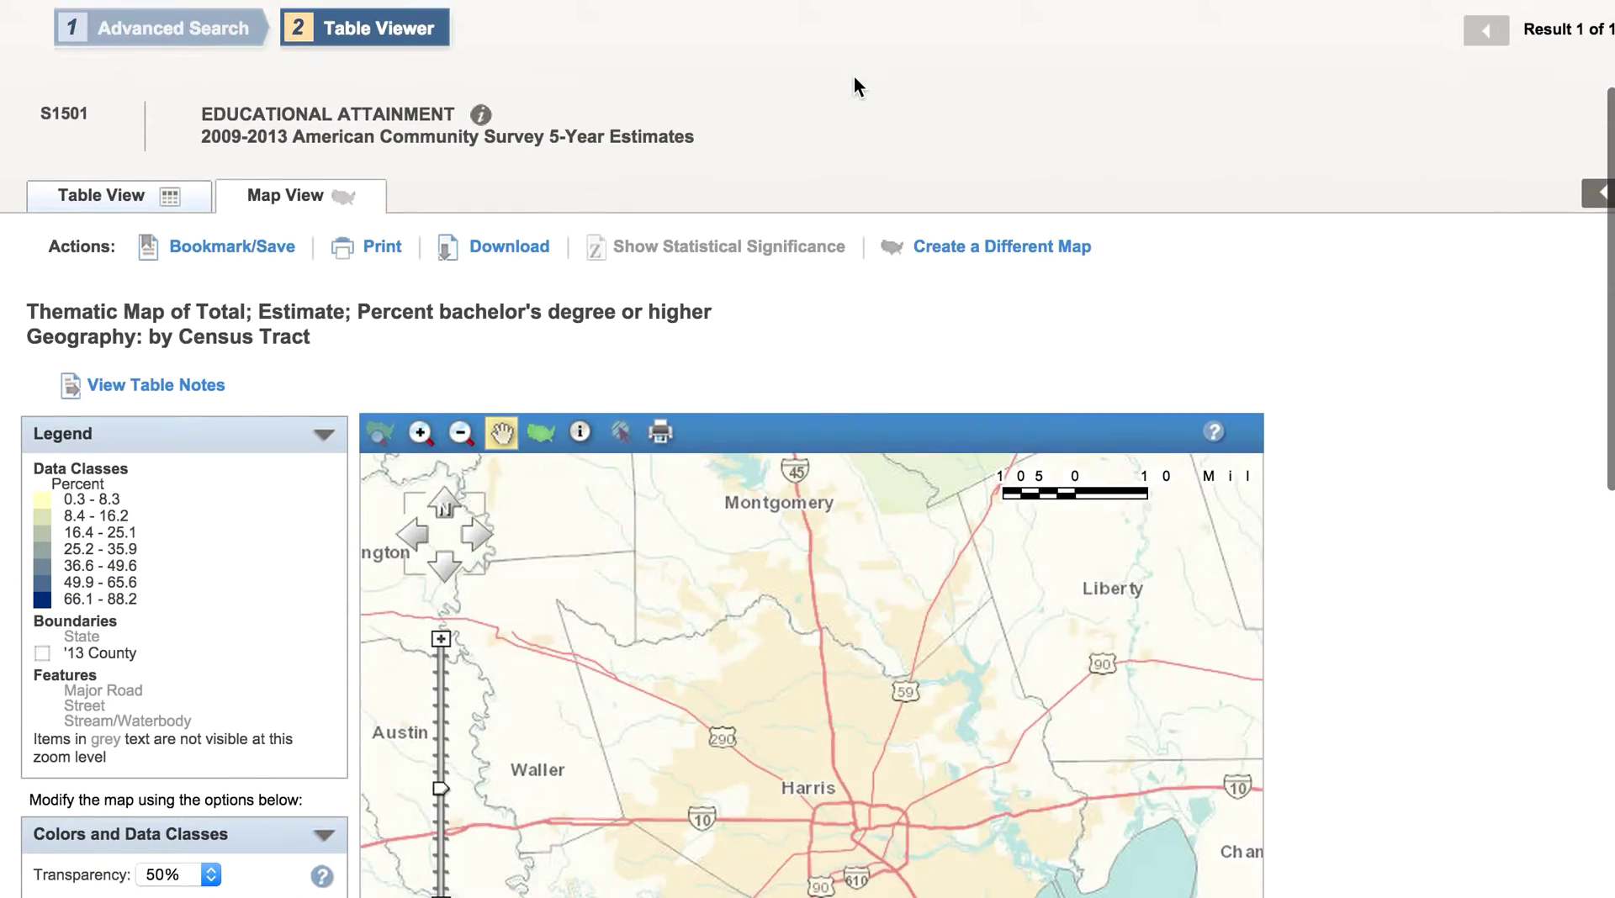
click(480, 266)
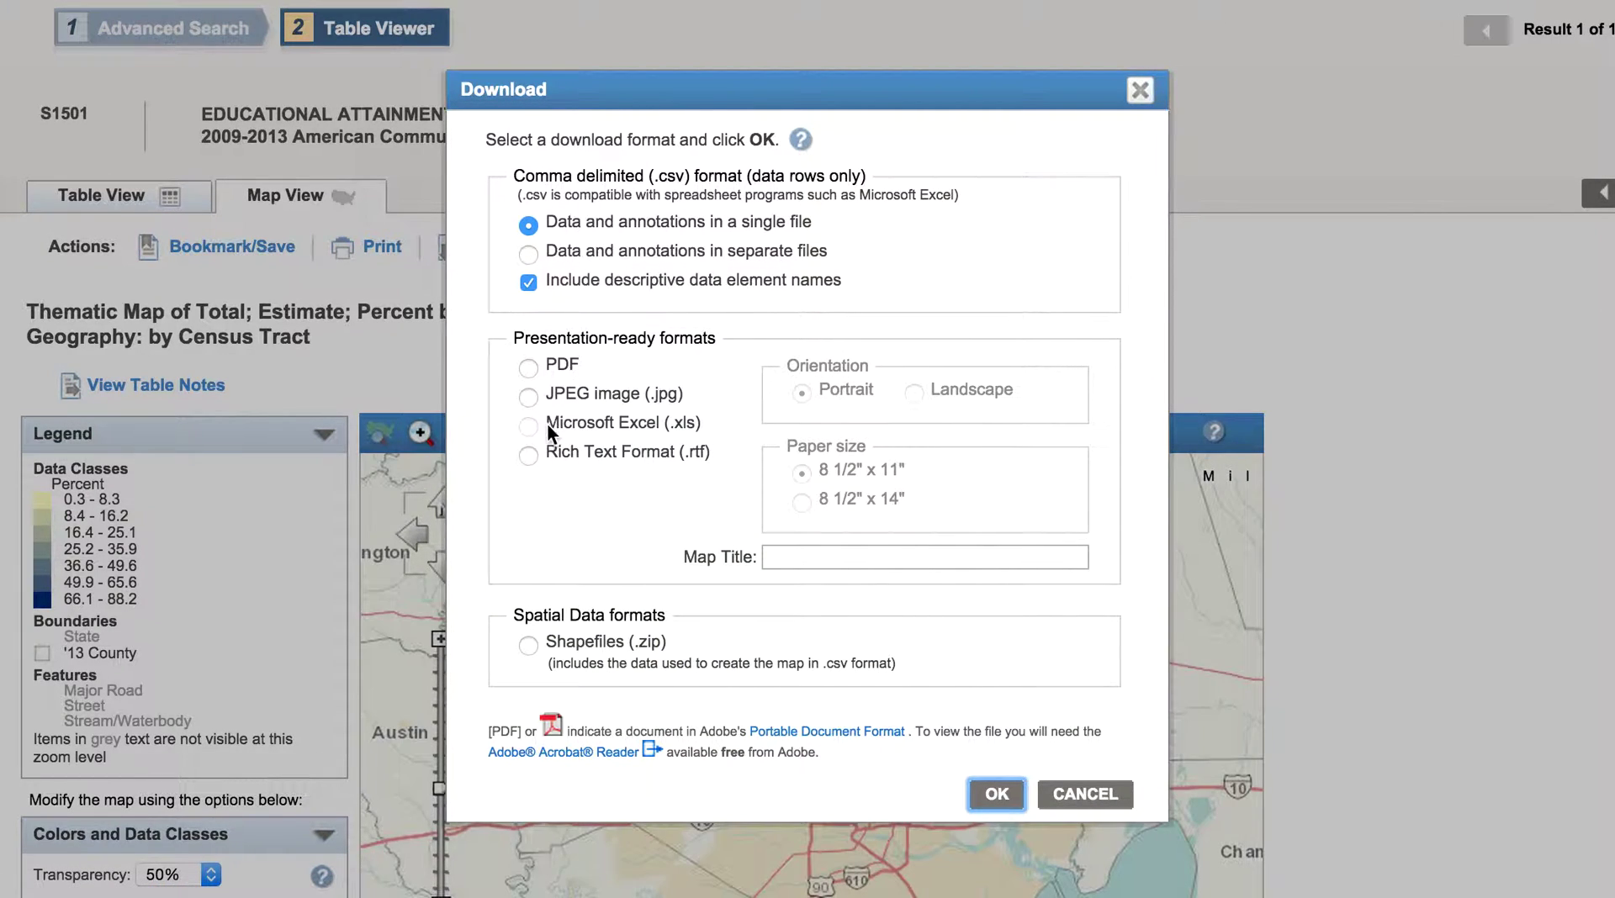
click(523, 639)
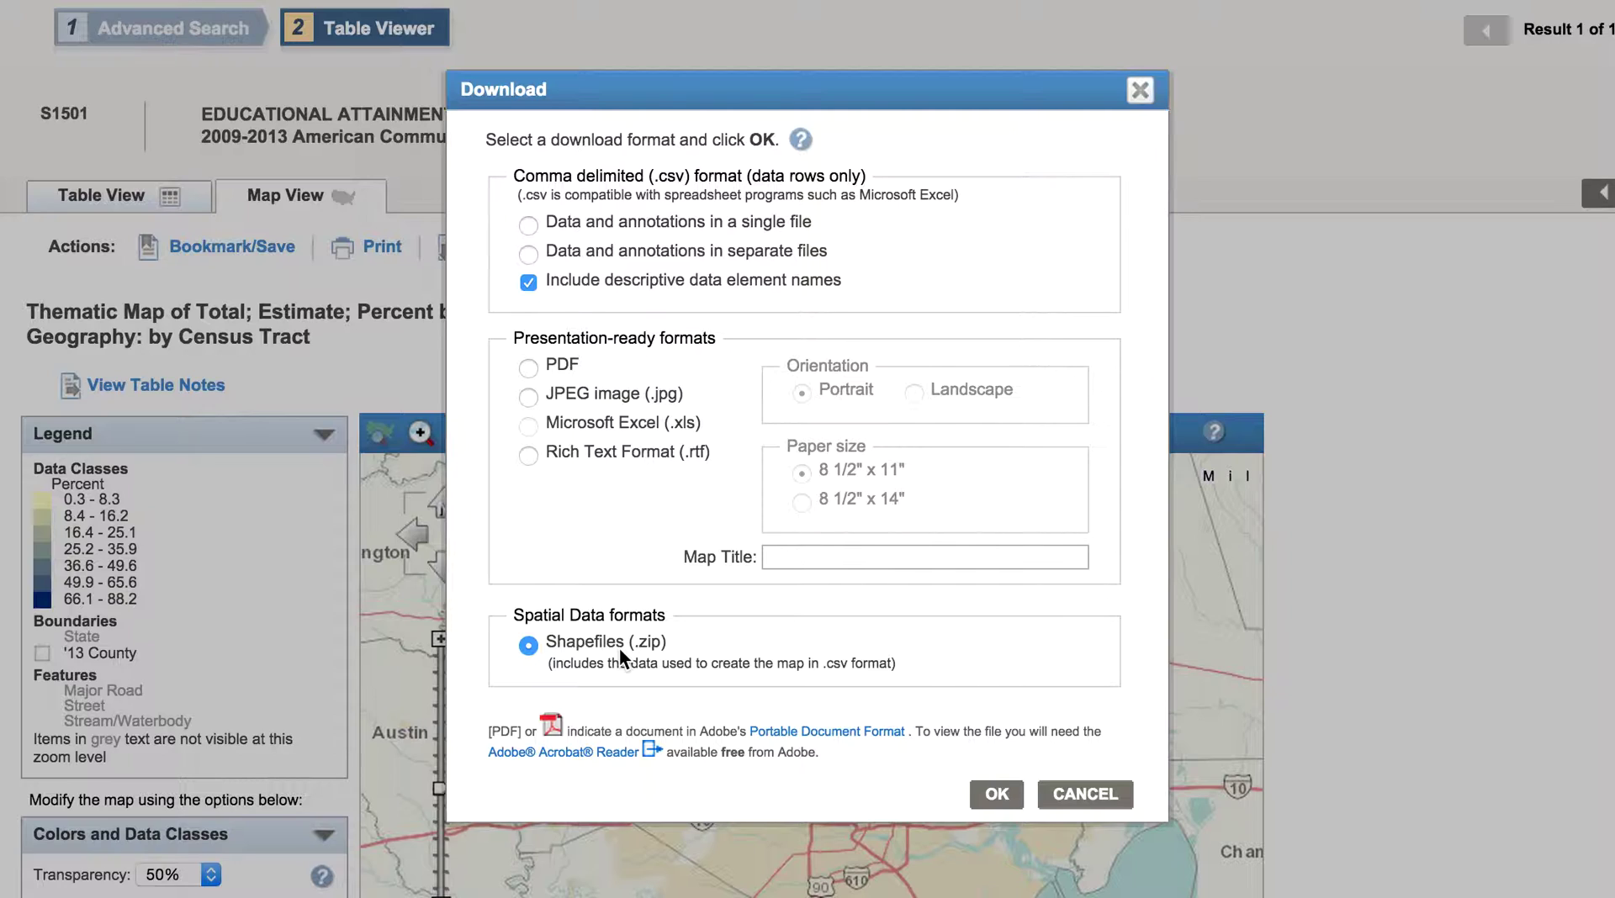
click(1061, 795)
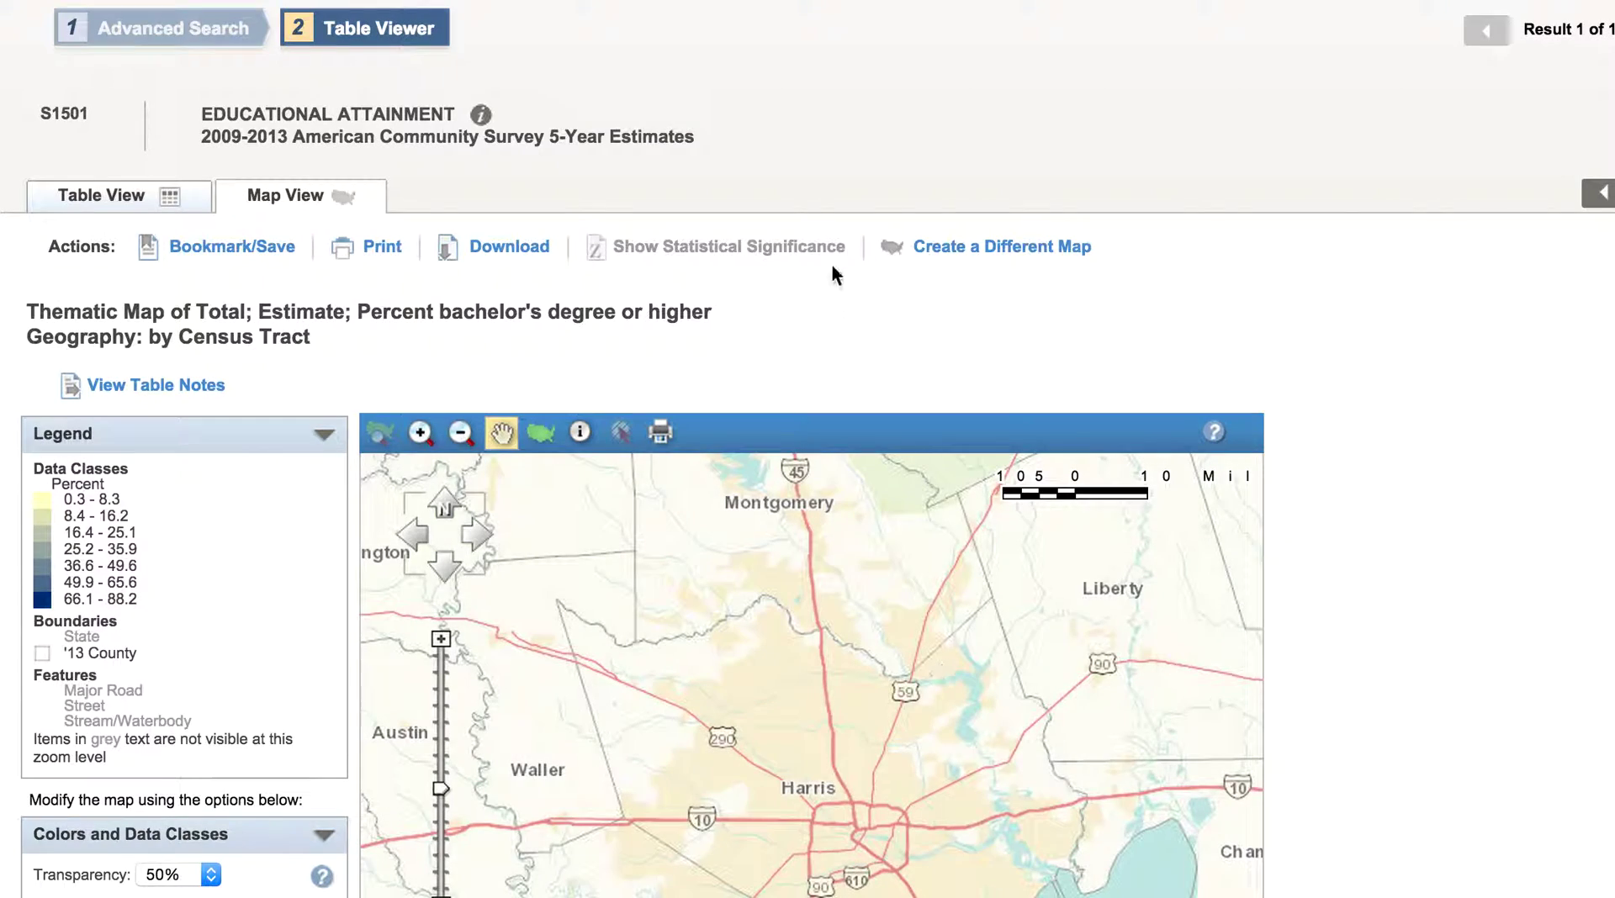
scroll(1474, 664, down, 5)
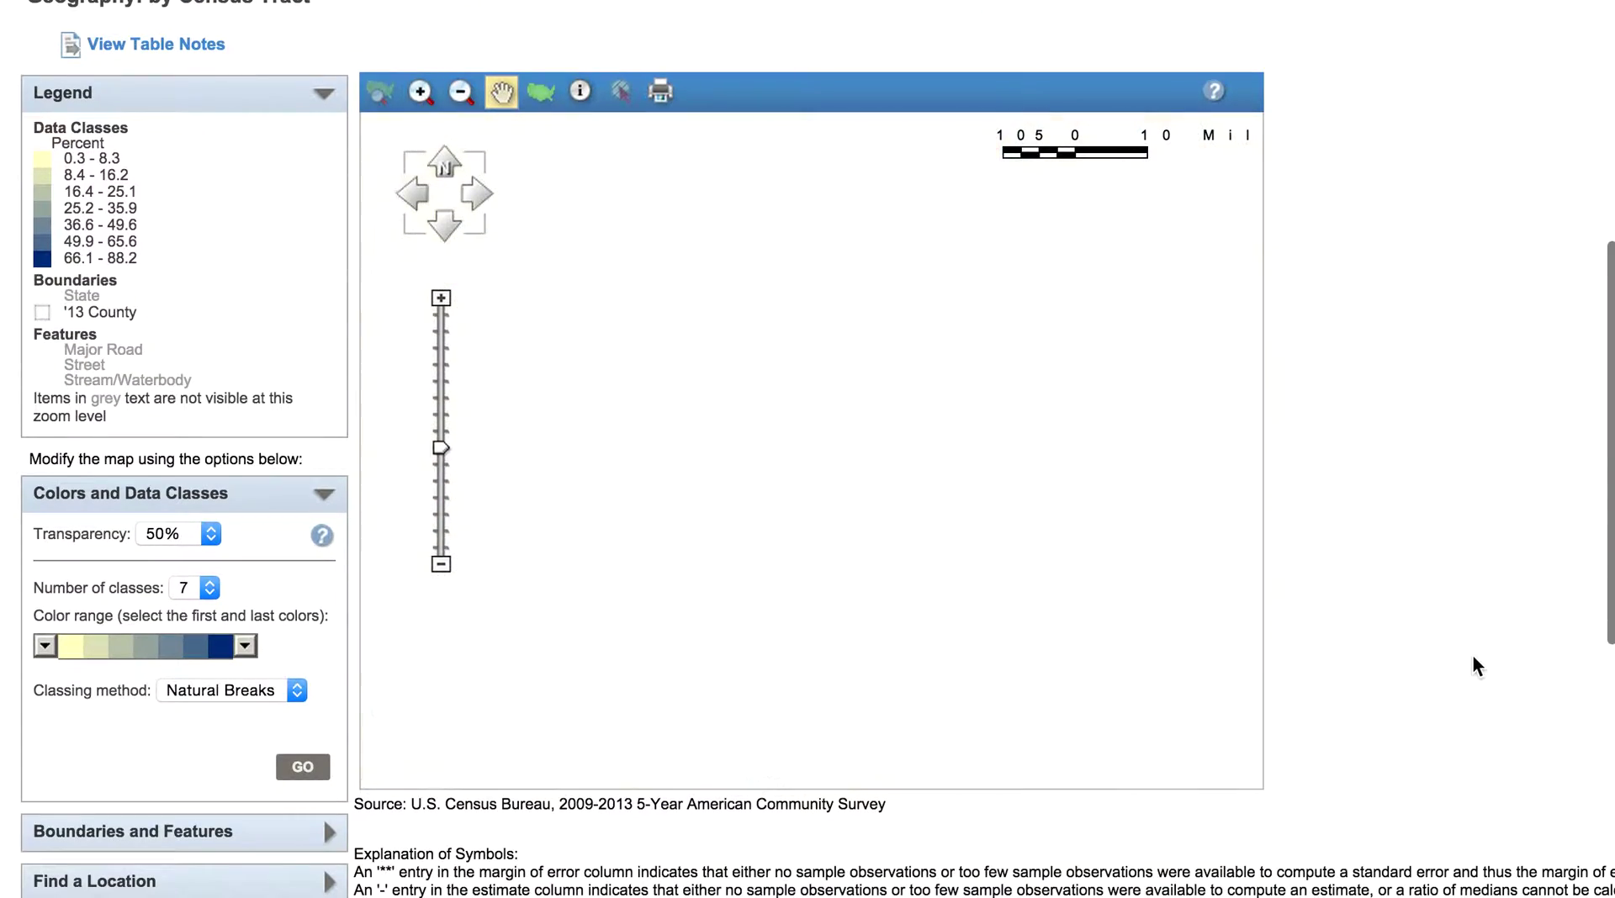
scroll(1472, 654, down, 1)
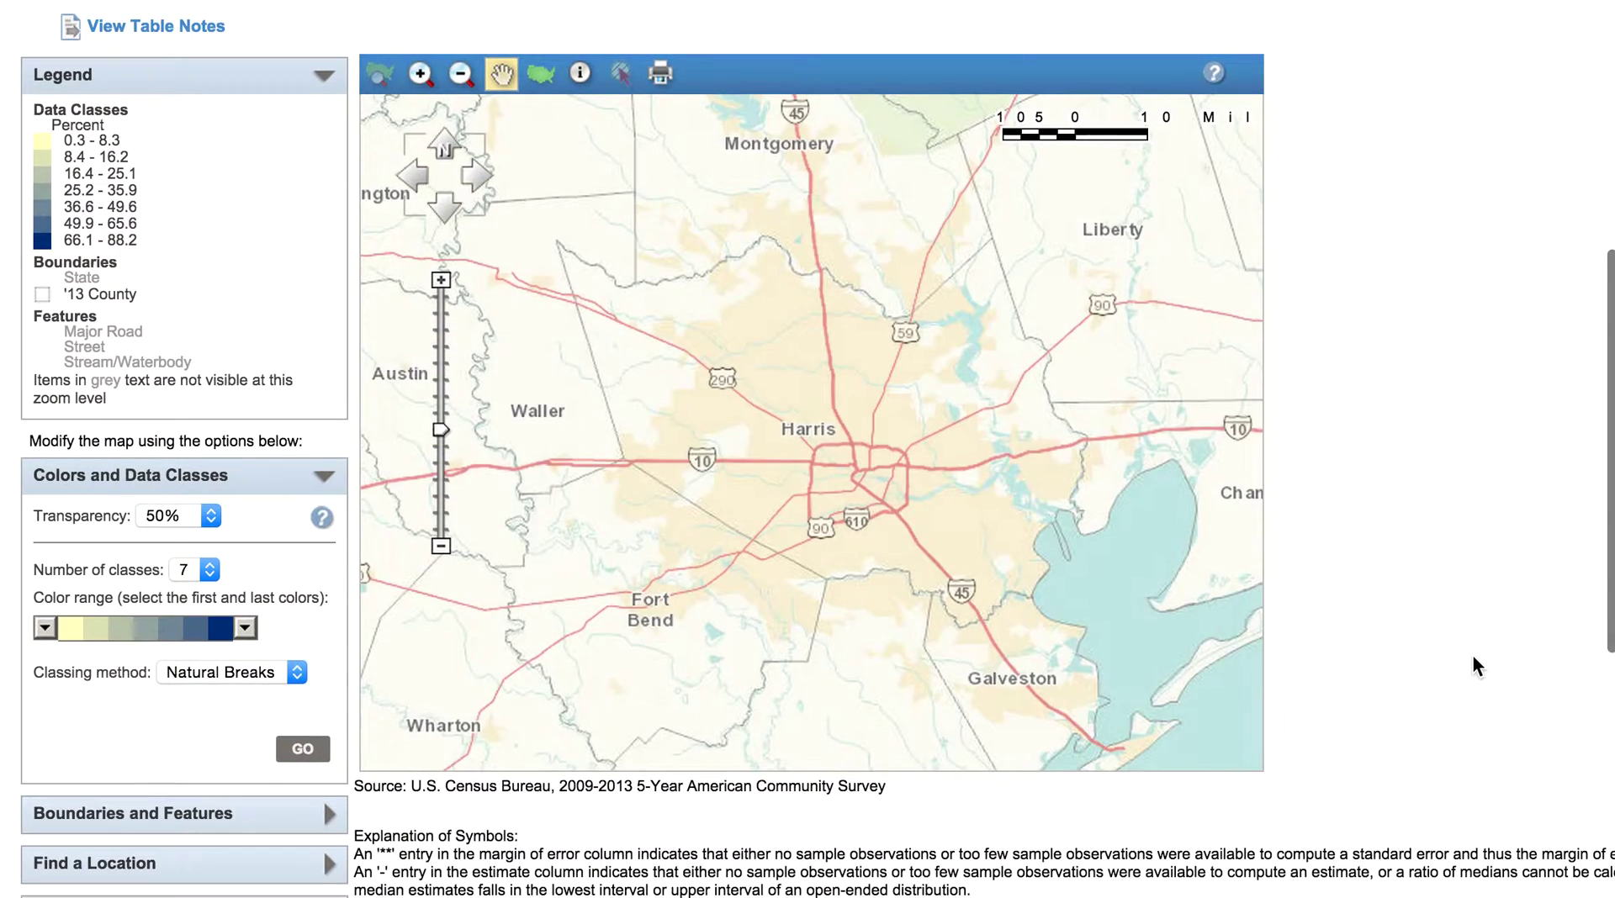